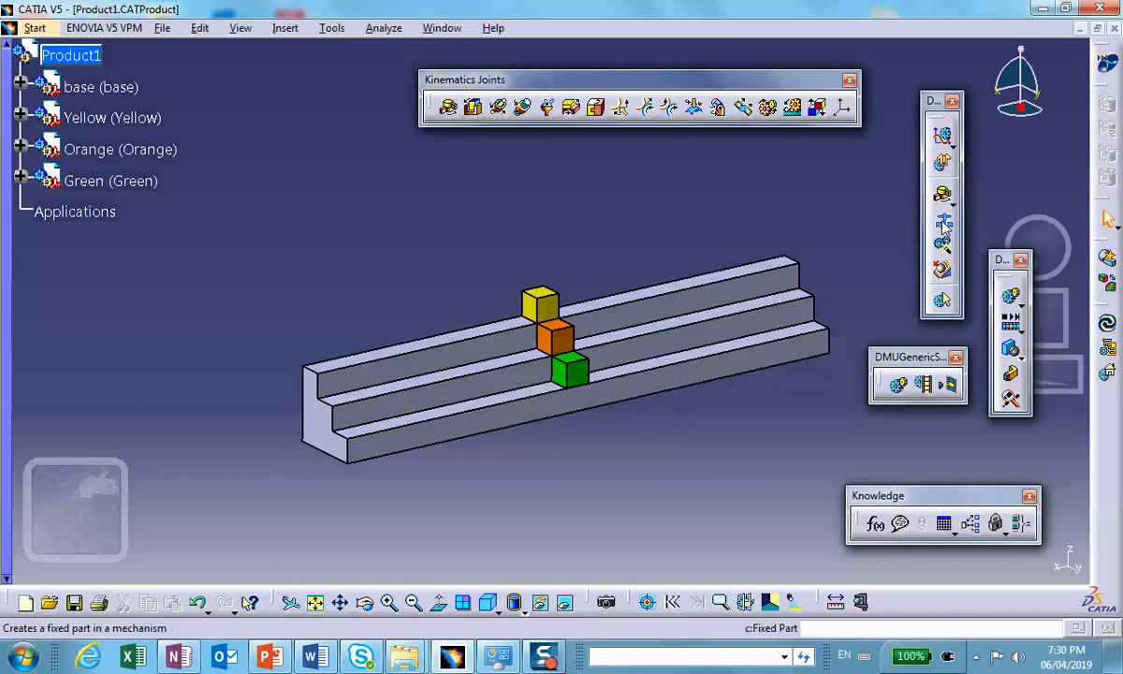
Step: Create a new mechanism with the stepped base as its fixed part and expand the mechanism in the tree
{"action": "left_click", "coordinate": [944, 222]}
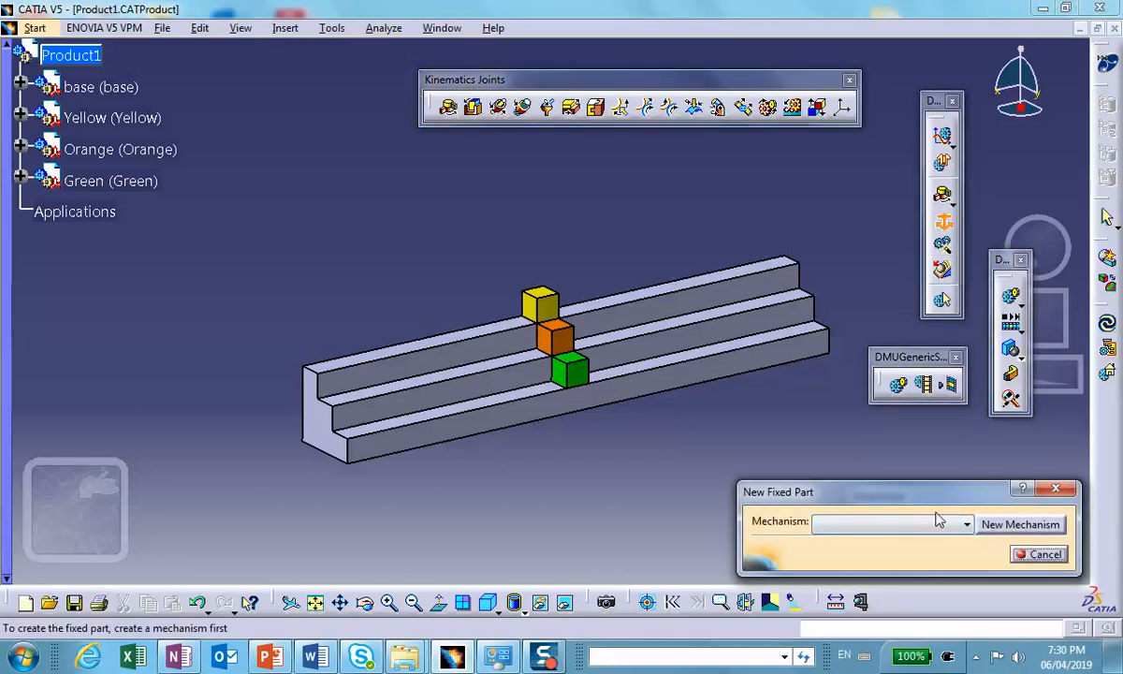
{"action": "left_click", "coordinate": [1015, 525]}
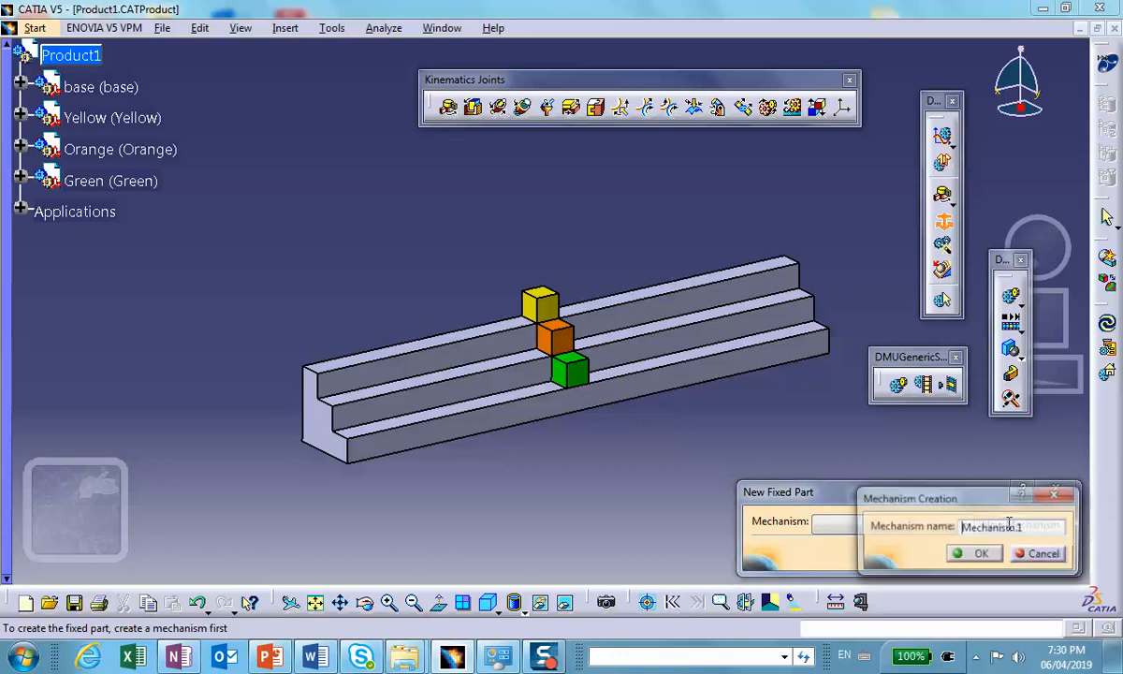
{"action": "left_click", "coordinate": [966, 559]}
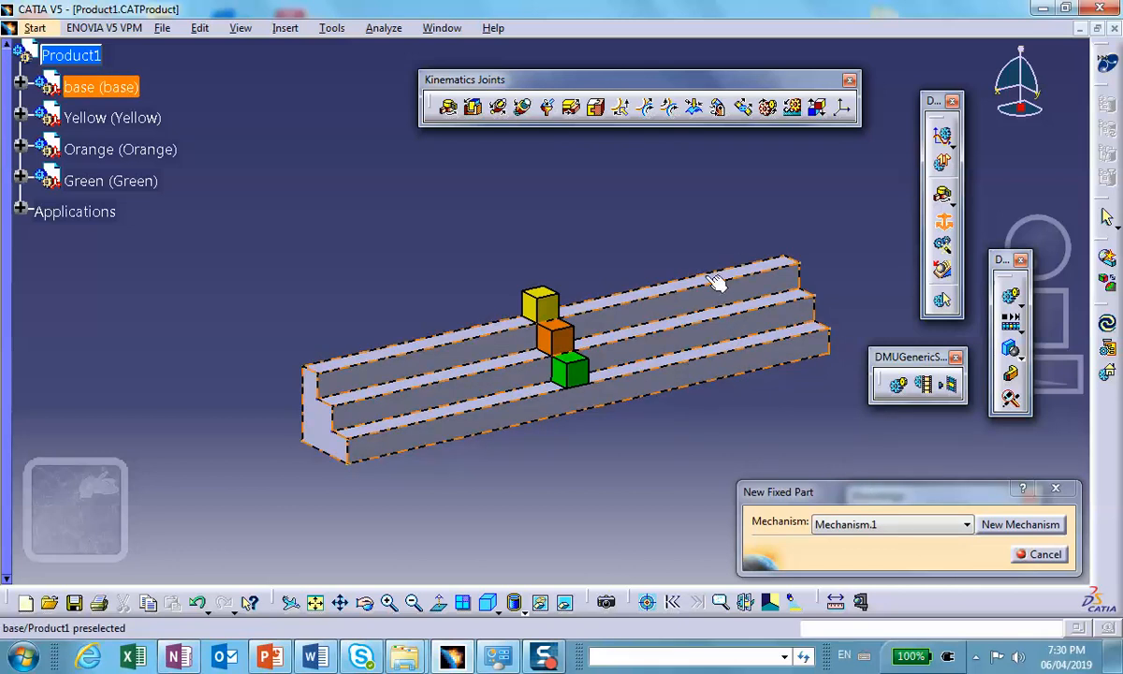
{"action": "left_click", "coordinate": [740, 323]}
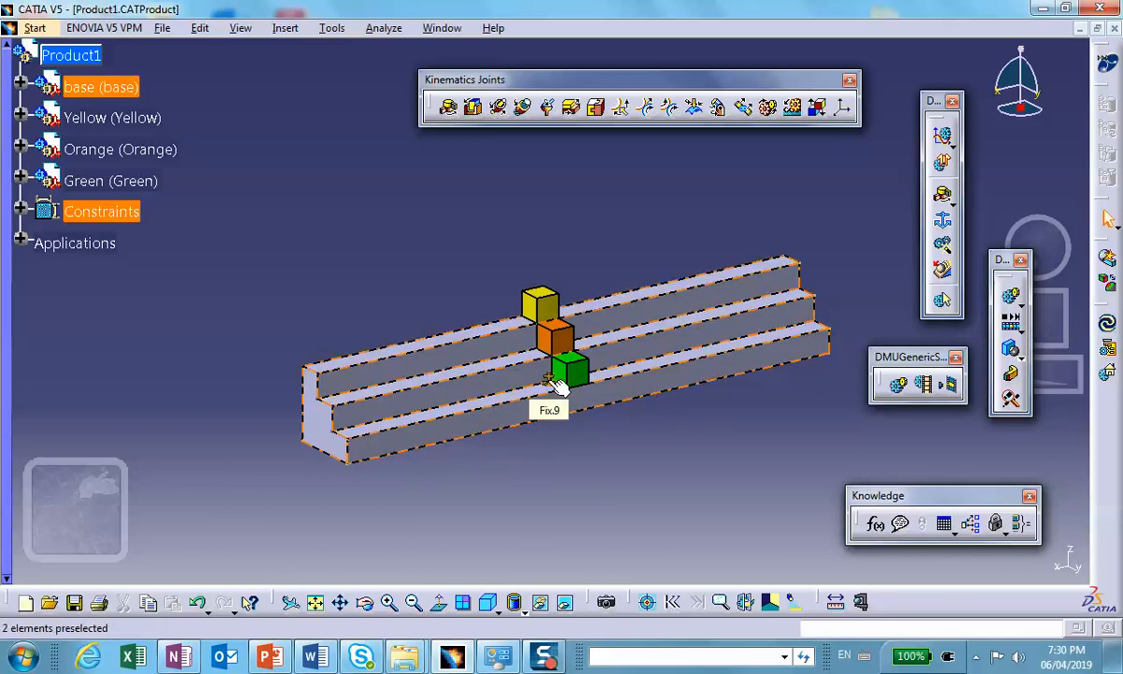
{"action": "left_click", "coordinate": [21, 240]}
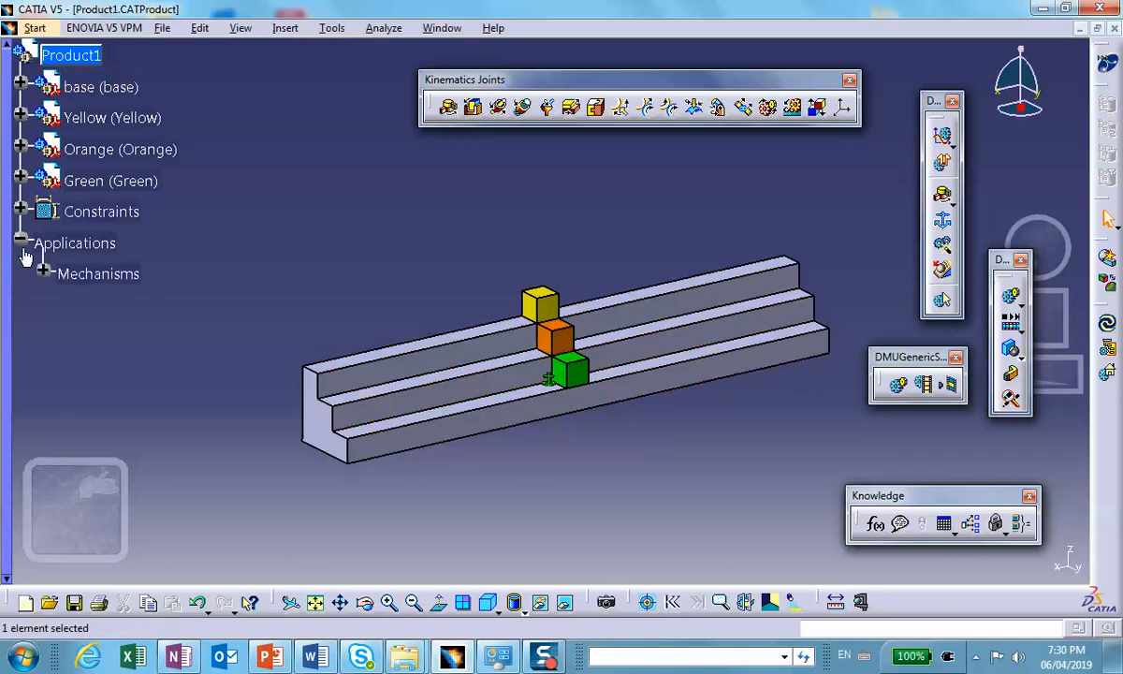
{"action": "left_click", "coordinate": [43, 273]}
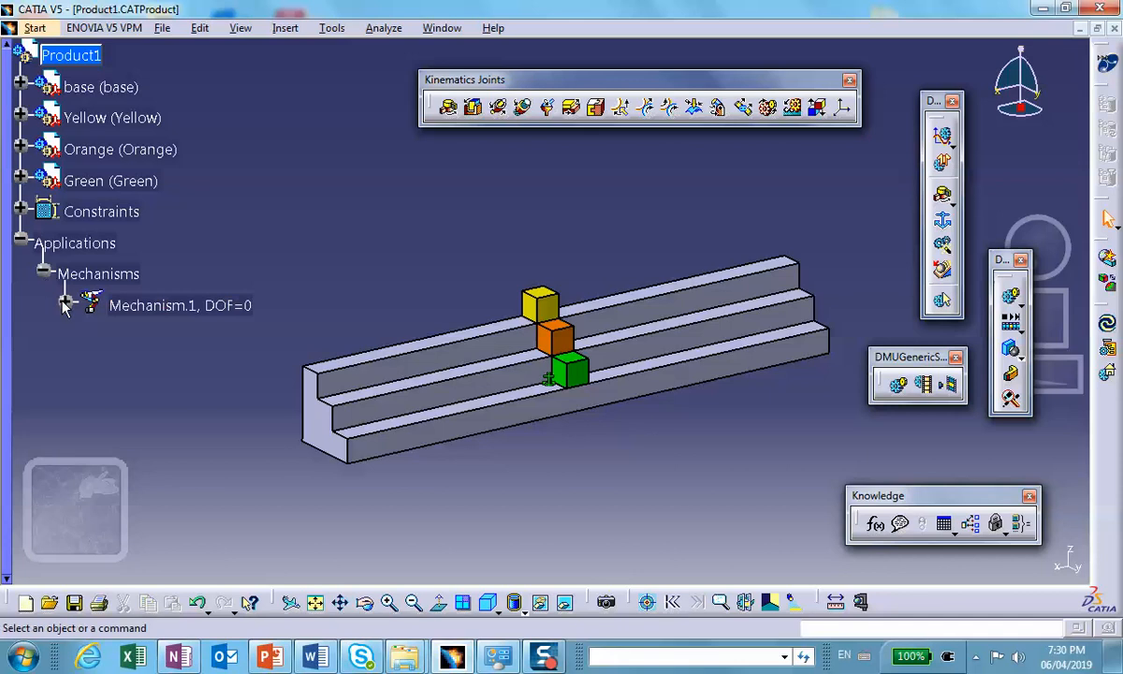
{"action": "left_click", "coordinate": [65, 301]}
Step: Create a prismatic joint named Yellow, matching the yellow cube's lower front edge and front face to the base's top step edge and riser
{"action": "middle_click_drag", "start_coordinate": [384, 311], "coordinate": [403, 258]}
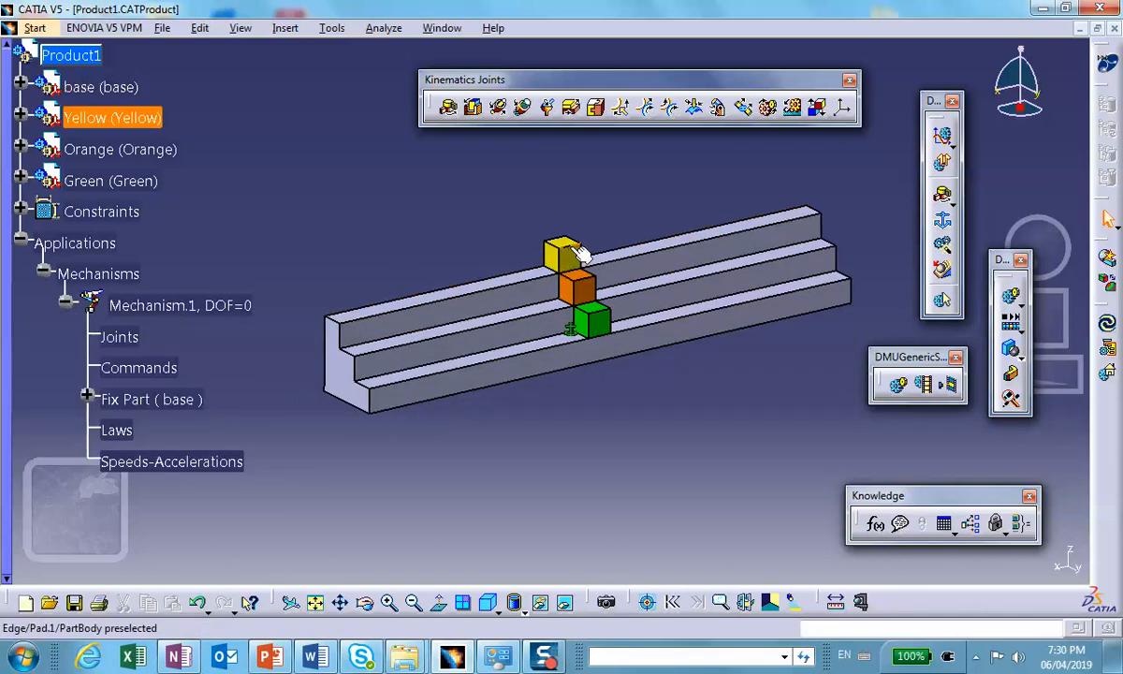
{"action": "left_click", "coordinate": [473, 107]}
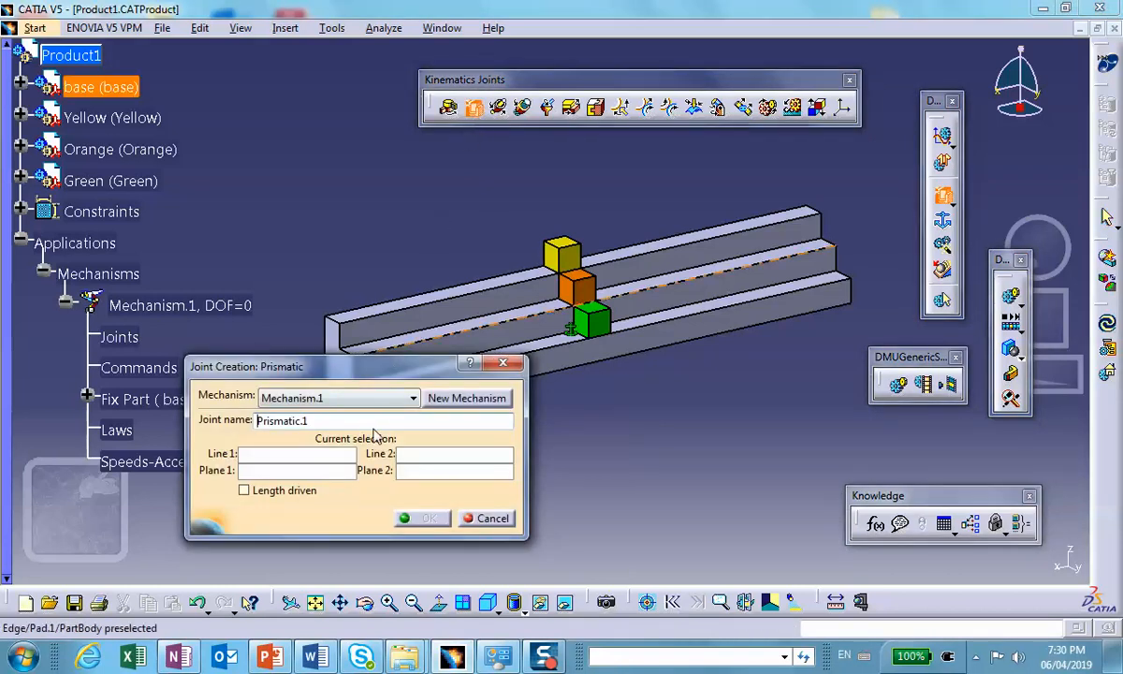
{"action": "left_click_drag", "start_coordinate": [342, 424], "coordinate": [251, 424]}
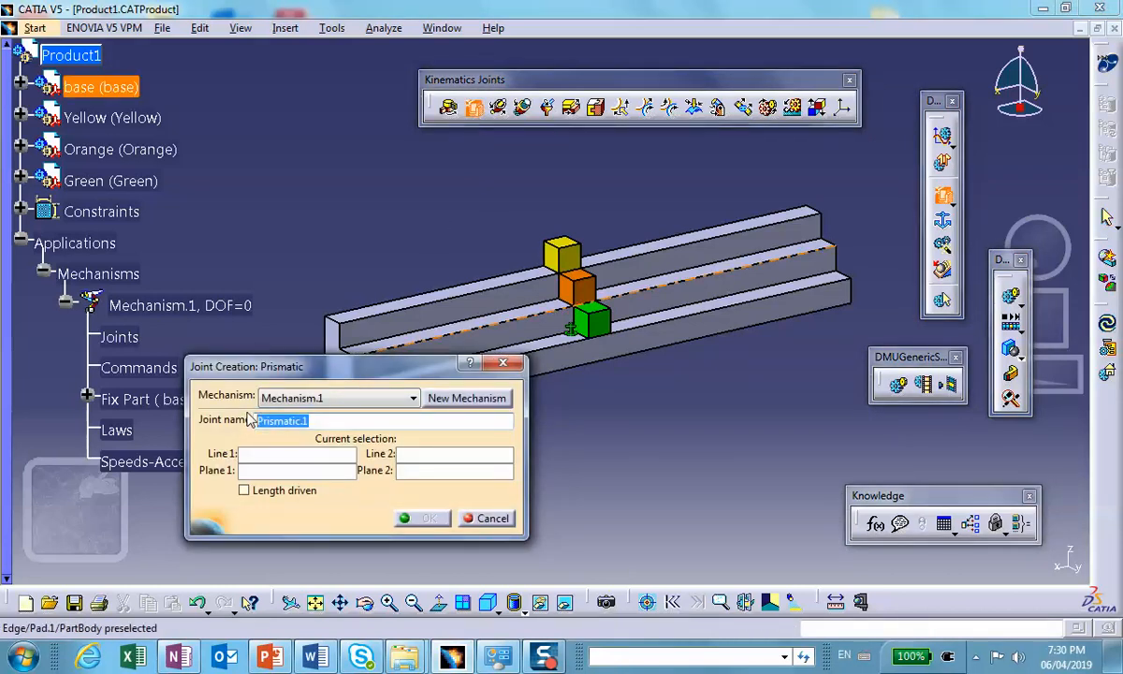
{"action": "type", "text": "Yellow"}
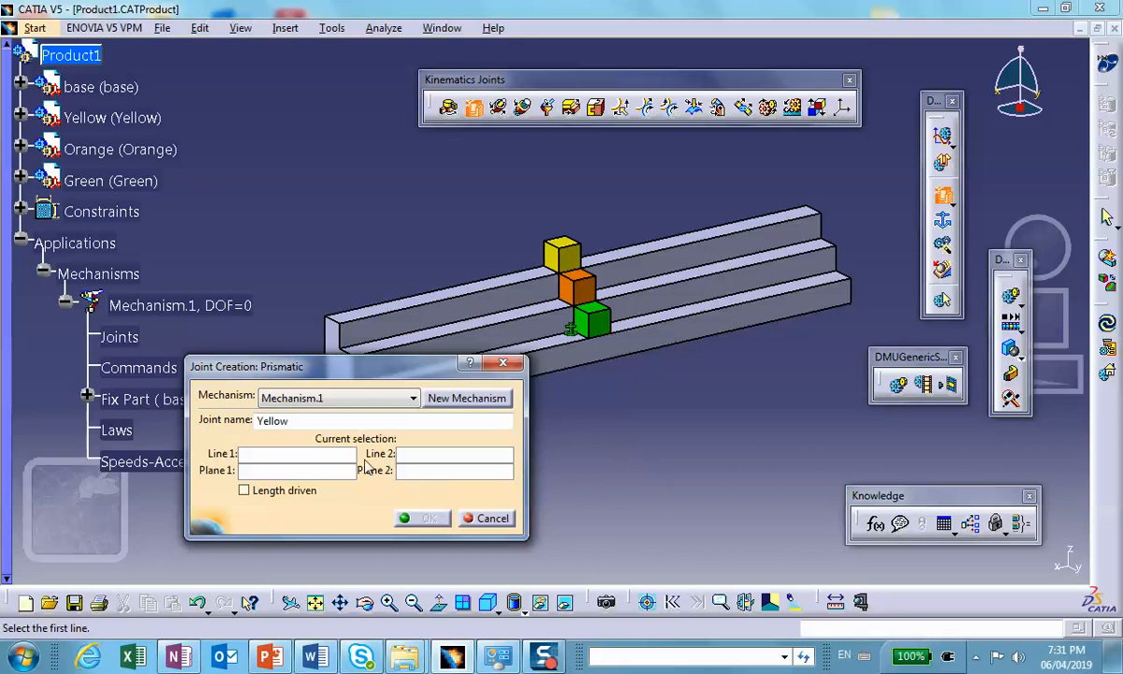
{"action": "middle_click_drag", "start_coordinate": [599, 208], "coordinate": [585, 248]}
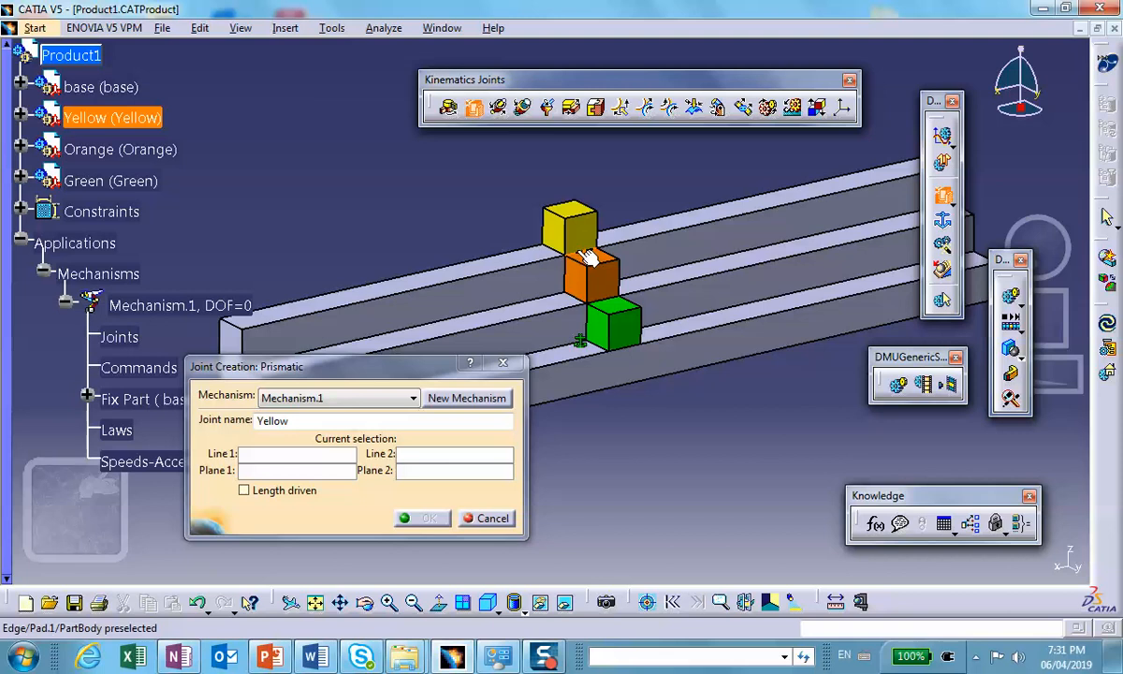
{"action": "left_click", "coordinate": [588, 259]}
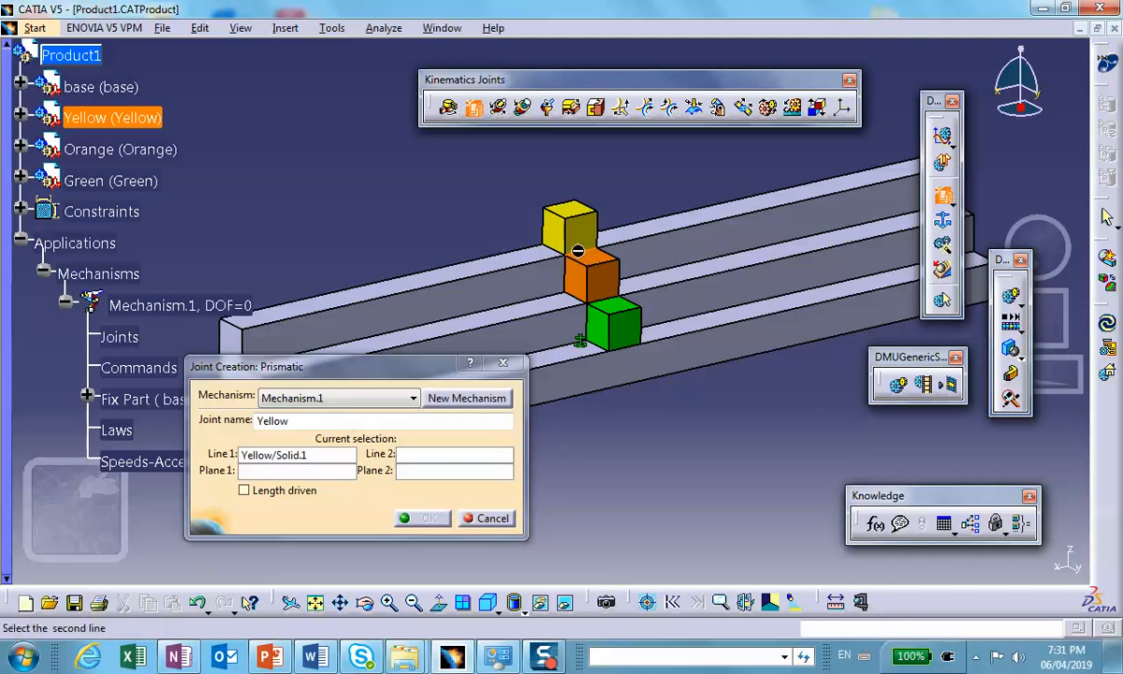
{"action": "left_click", "coordinate": [530, 271]}
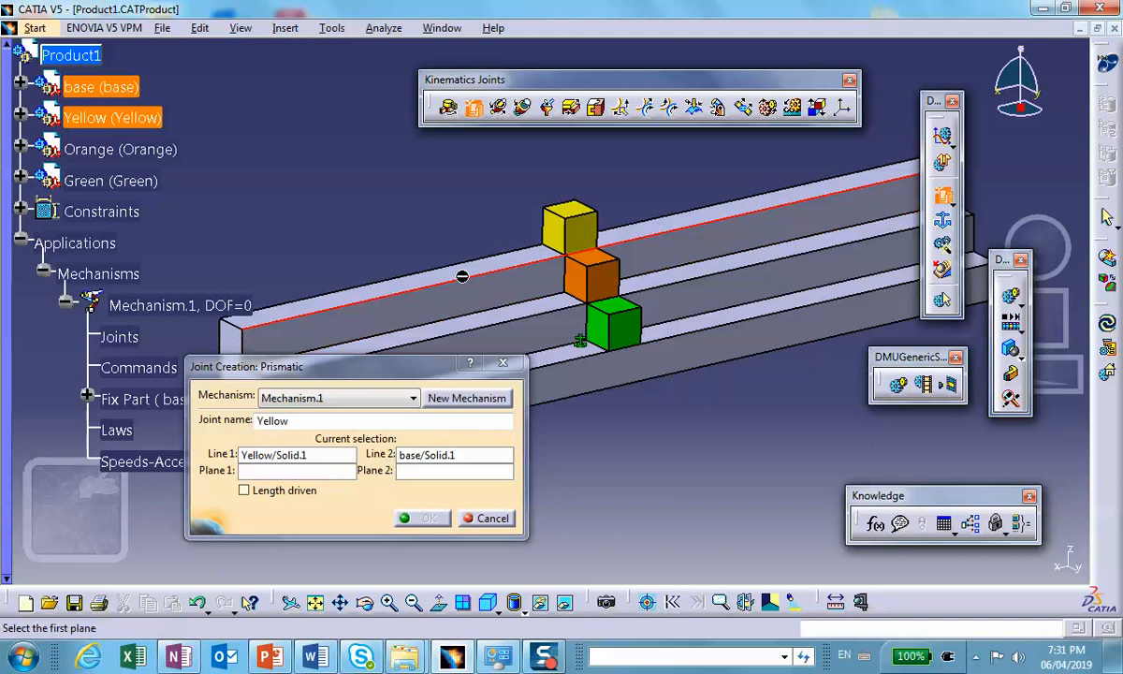
{"action": "left_click", "coordinate": [586, 241]}
{"action": "left_click", "coordinate": [514, 286]}
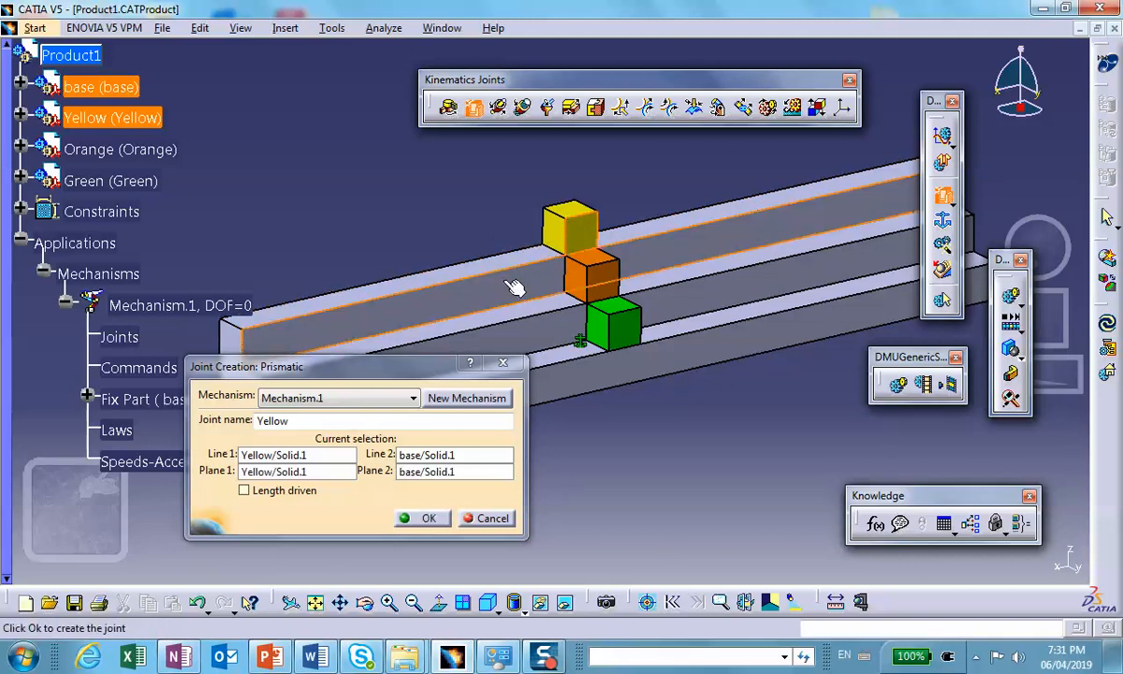
{"action": "left_click", "coordinate": [422, 523]}
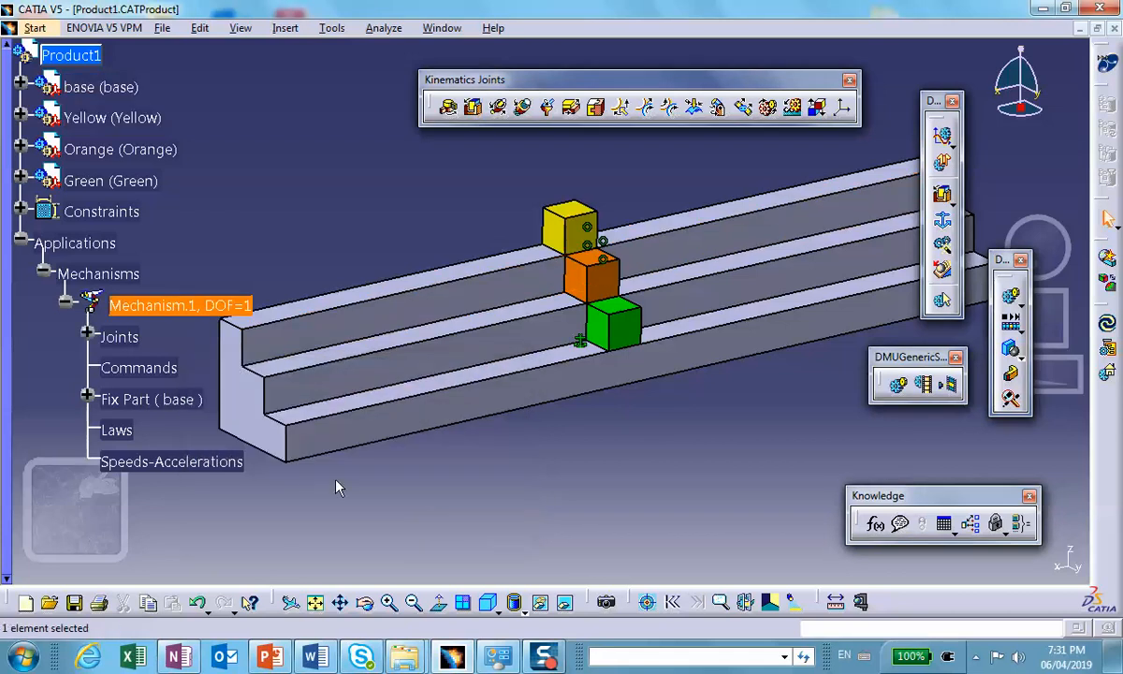
{"action": "left_click", "coordinate": [87, 331]}
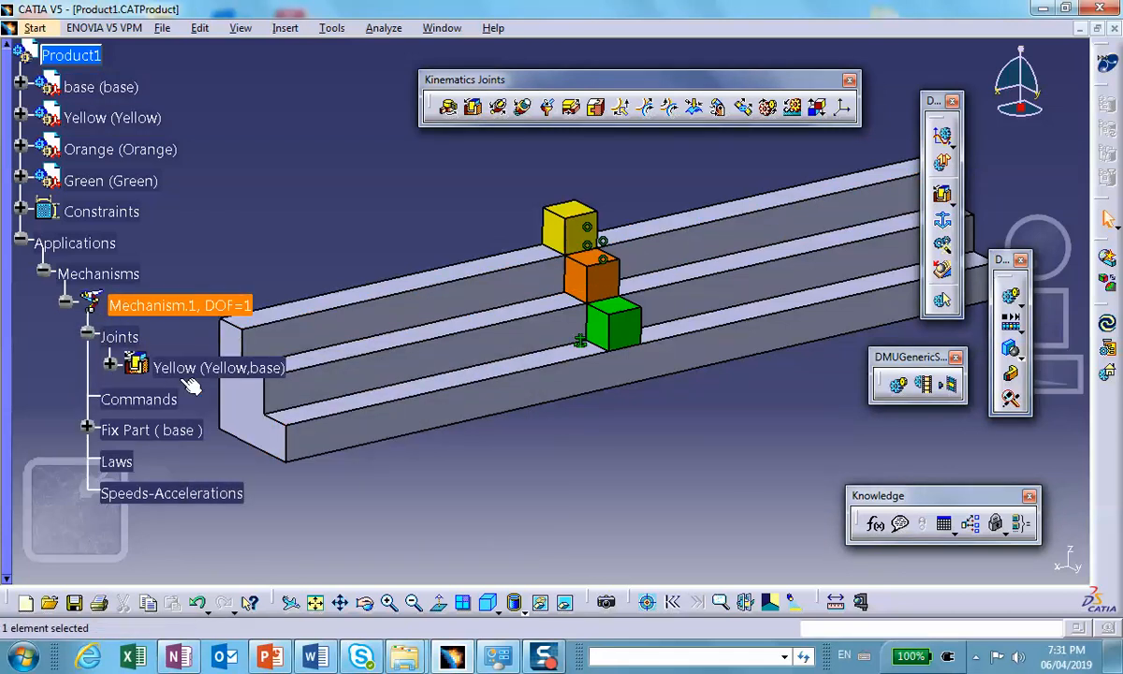
Step: Create a prismatic joint named Orange, matching the orange cube's lower front edge and front face to the base's middle step edge and riser
{"action": "middle_click_drag", "start_coordinate": [281, 251], "coordinate": [339, 211]}
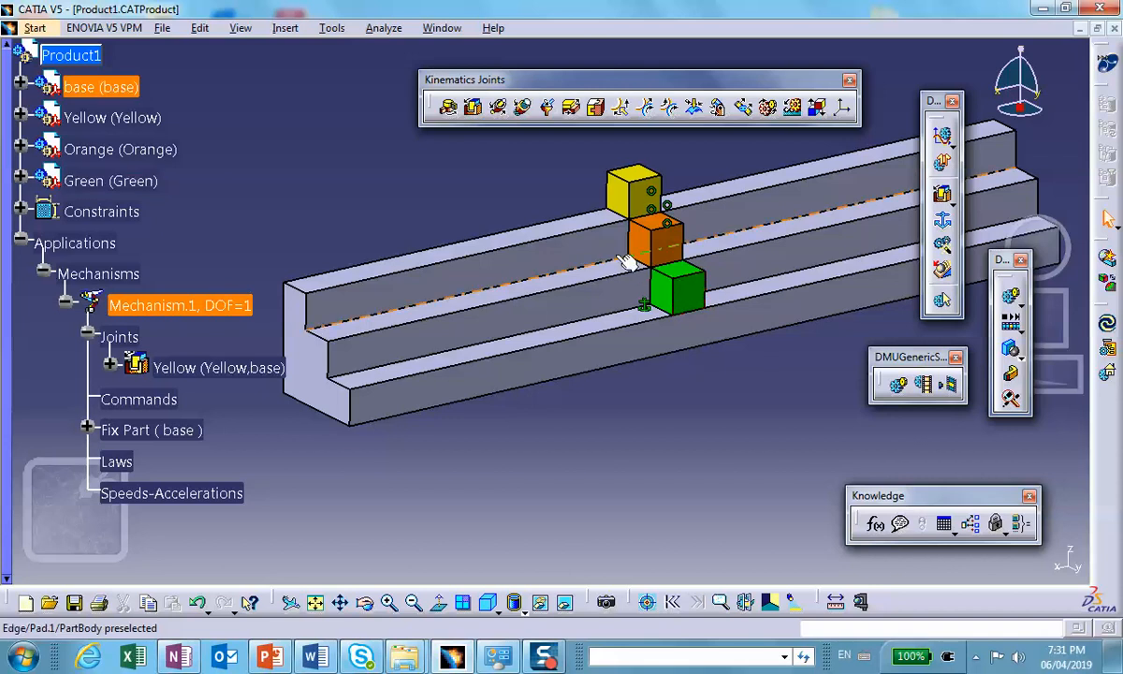
{"action": "left_click", "coordinate": [474, 110]}
{"action": "left_click_drag", "start_coordinate": [306, 420], "coordinate": [238, 403]}
{"action": "type", "text": "Orange"}
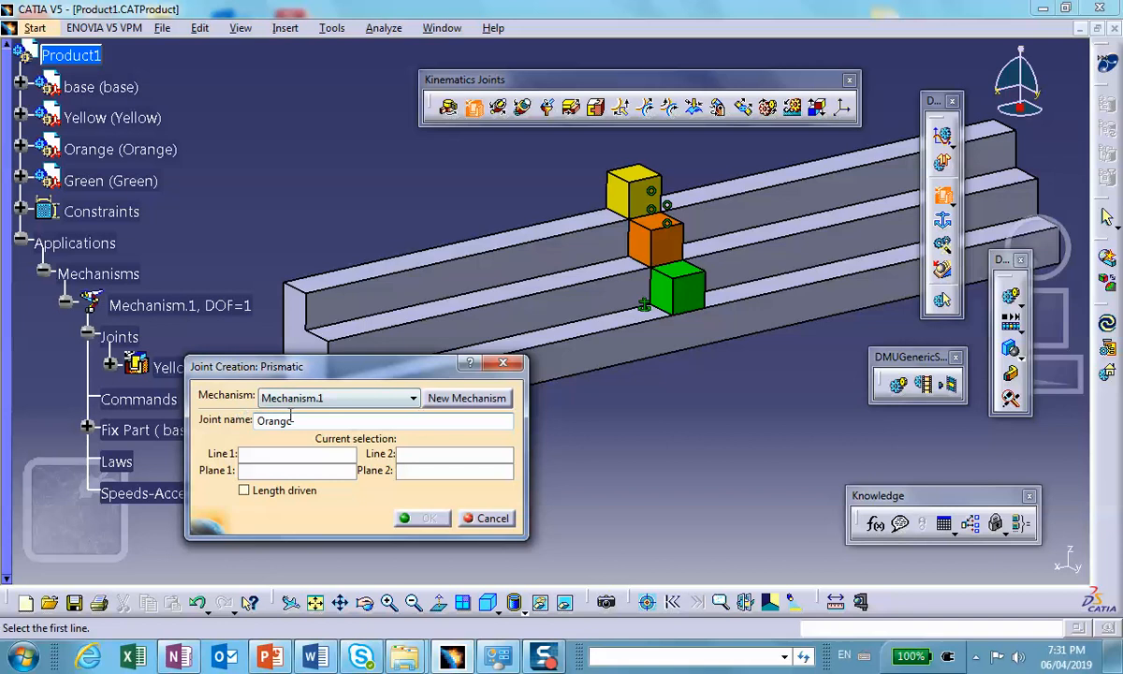
{"action": "left_click_drag", "start_coordinate": [334, 375], "coordinate": [409, 386]}
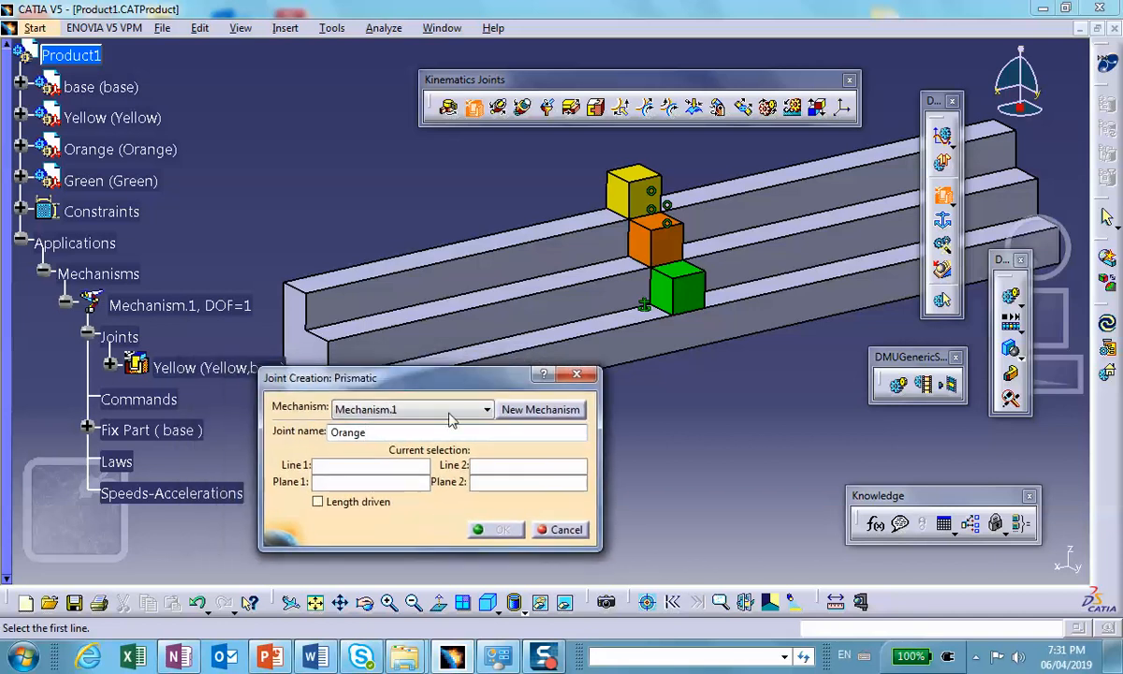
{"action": "left_click", "coordinate": [670, 270]}
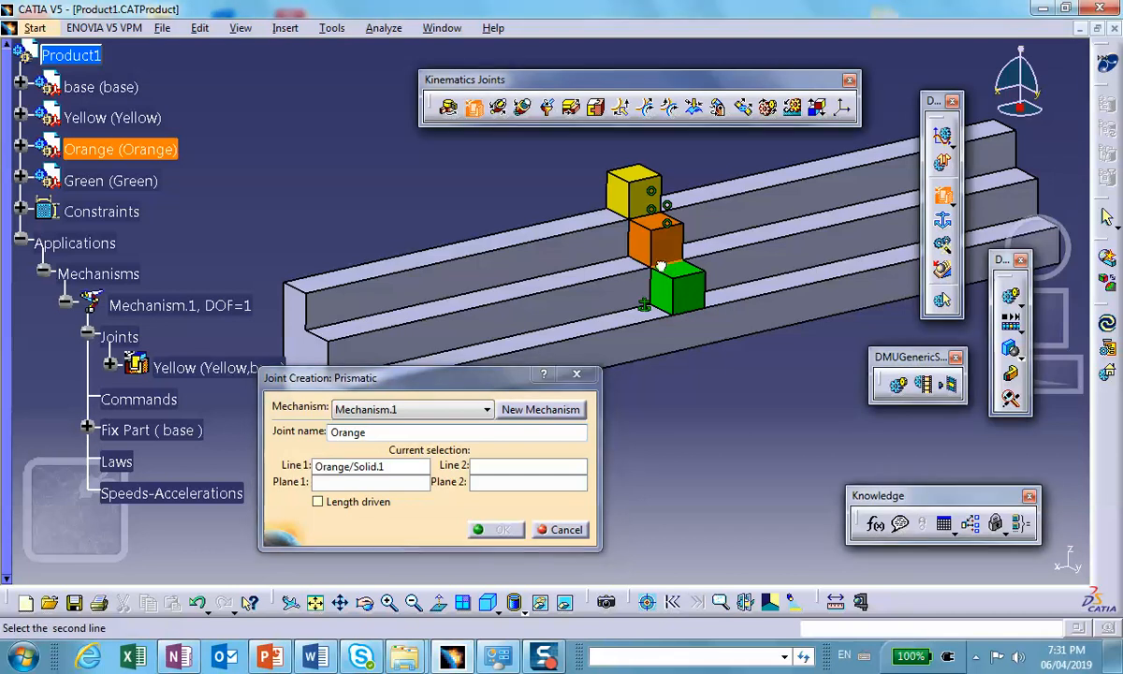
{"action": "left_click", "coordinate": [610, 285]}
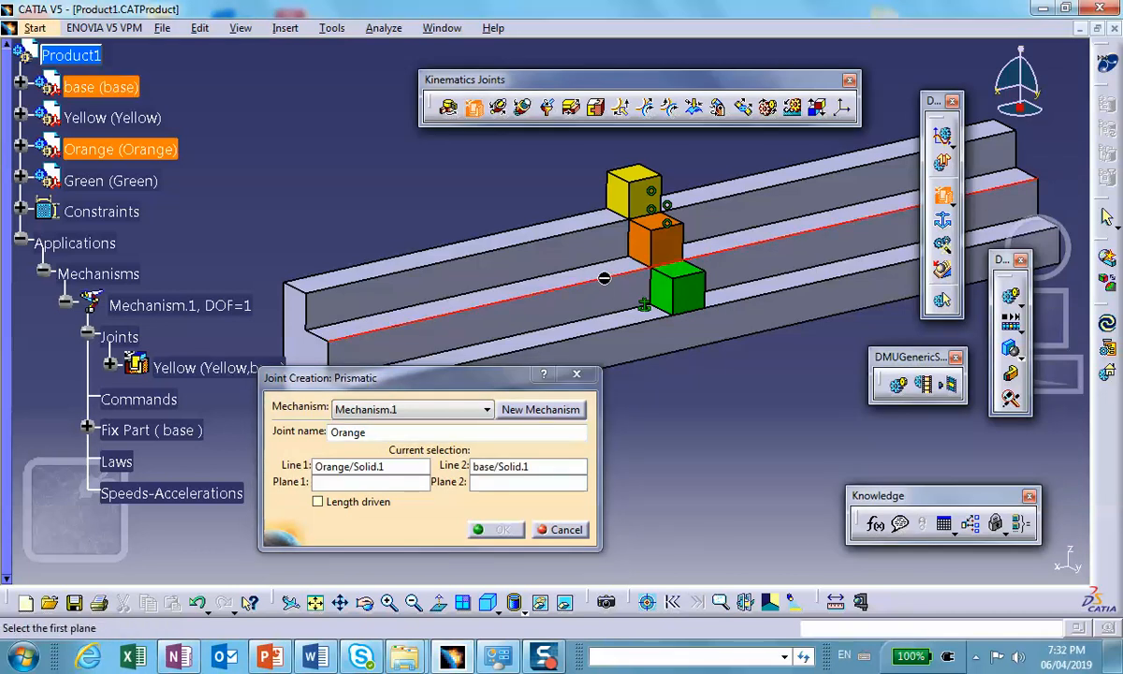
{"action": "left_click", "coordinate": [627, 239]}
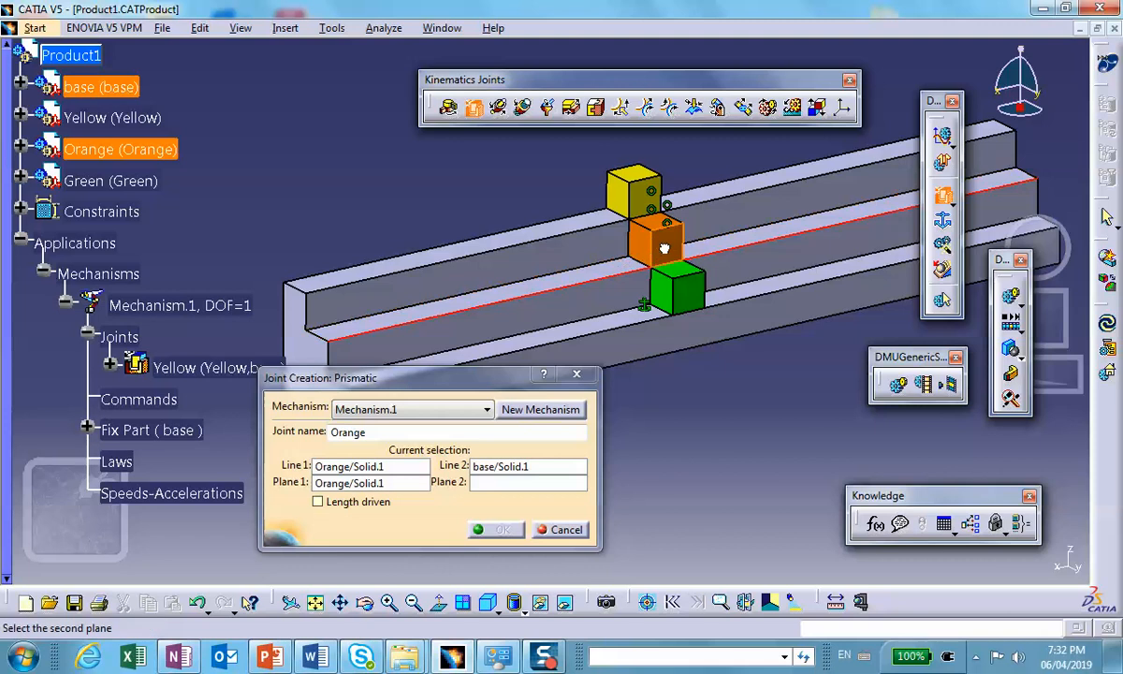
{"action": "left_click", "coordinate": [595, 307]}
{"action": "left_click", "coordinate": [500, 529]}
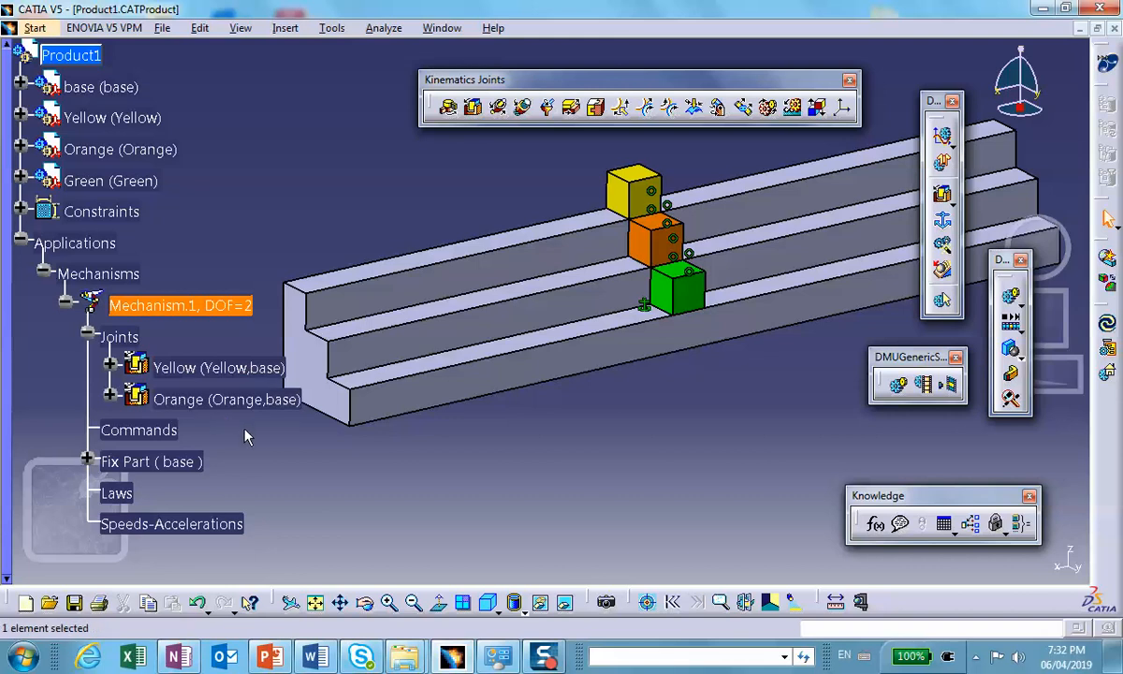
Step: Create a prismatic joint named Green, matching the green cube's lower front edge and front face to the base's lowest step edge and riser
{"action": "left_click", "coordinate": [473, 106]}
{"action": "left_click_drag", "start_coordinate": [384, 432], "coordinate": [296, 431]}
{"action": "type", "text": "Green"}
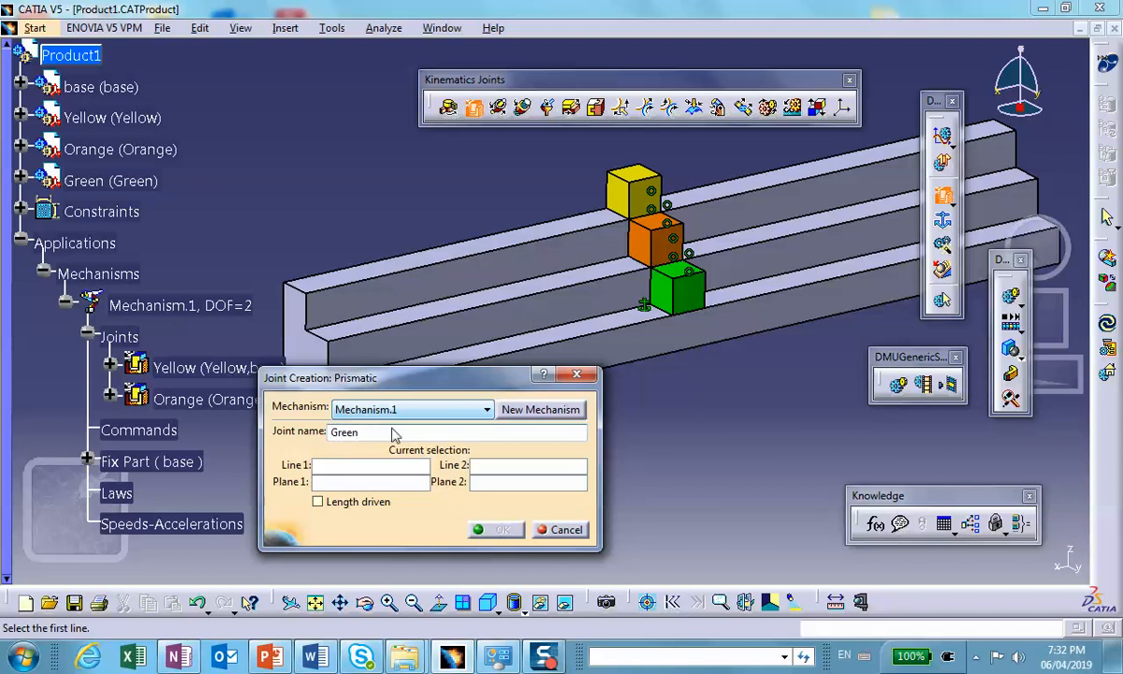
{"action": "left_click", "coordinate": [701, 318]}
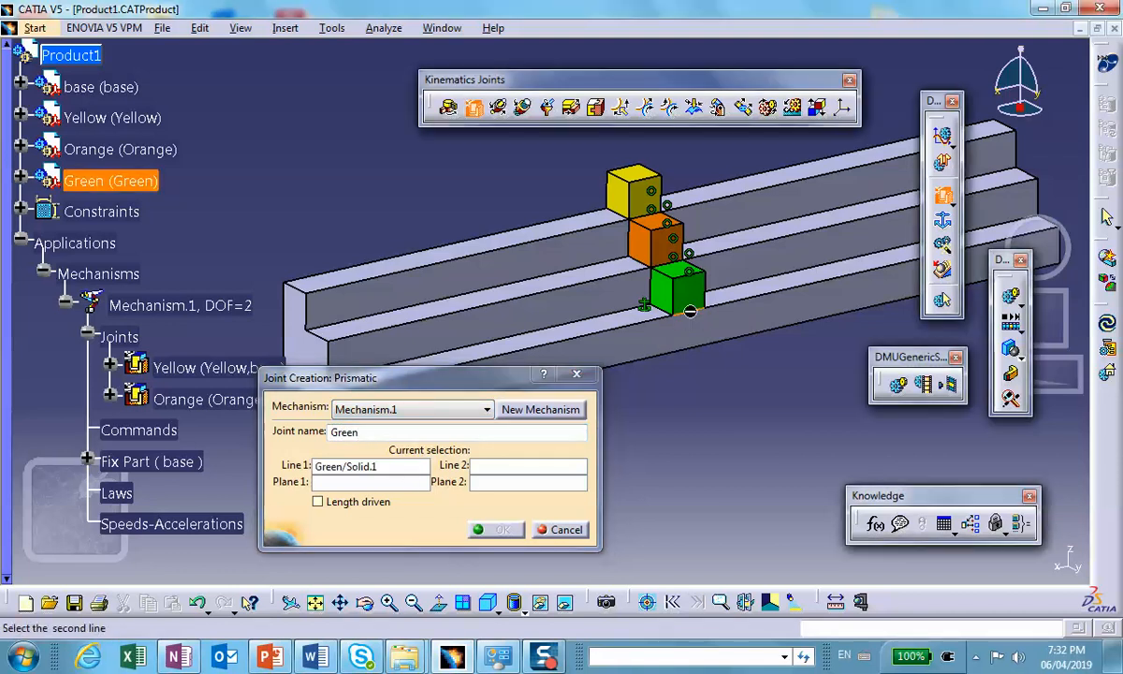
{"action": "left_click", "coordinate": [627, 326]}
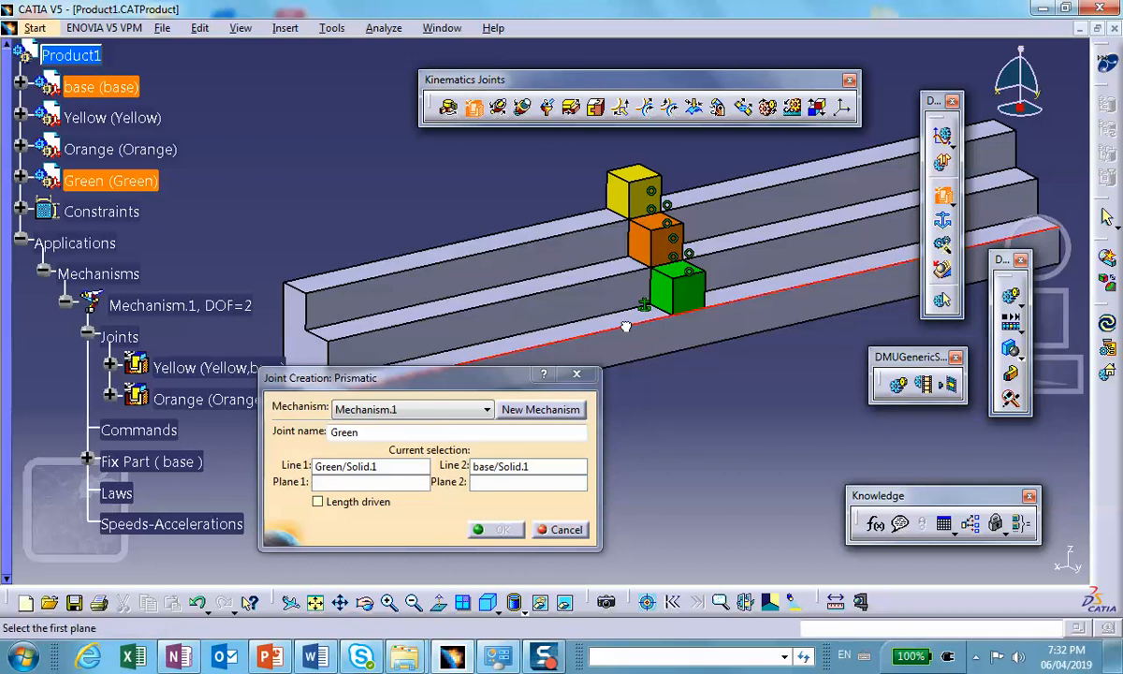
{"action": "left_click", "coordinate": [691, 298]}
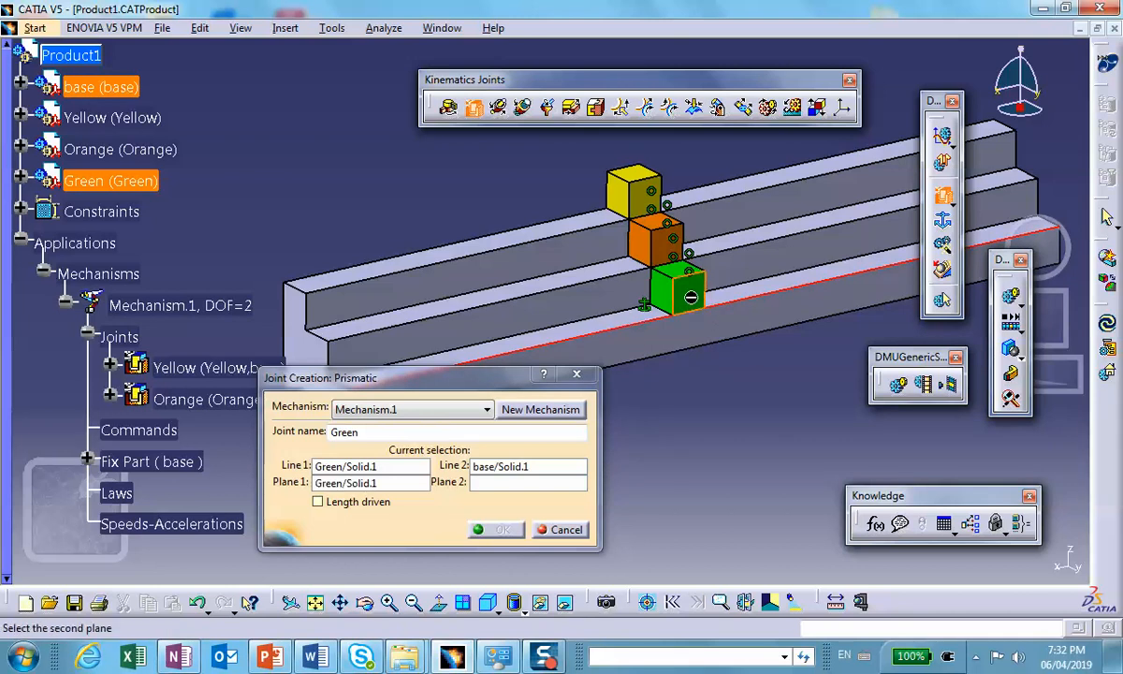
{"action": "left_click", "coordinate": [646, 320]}
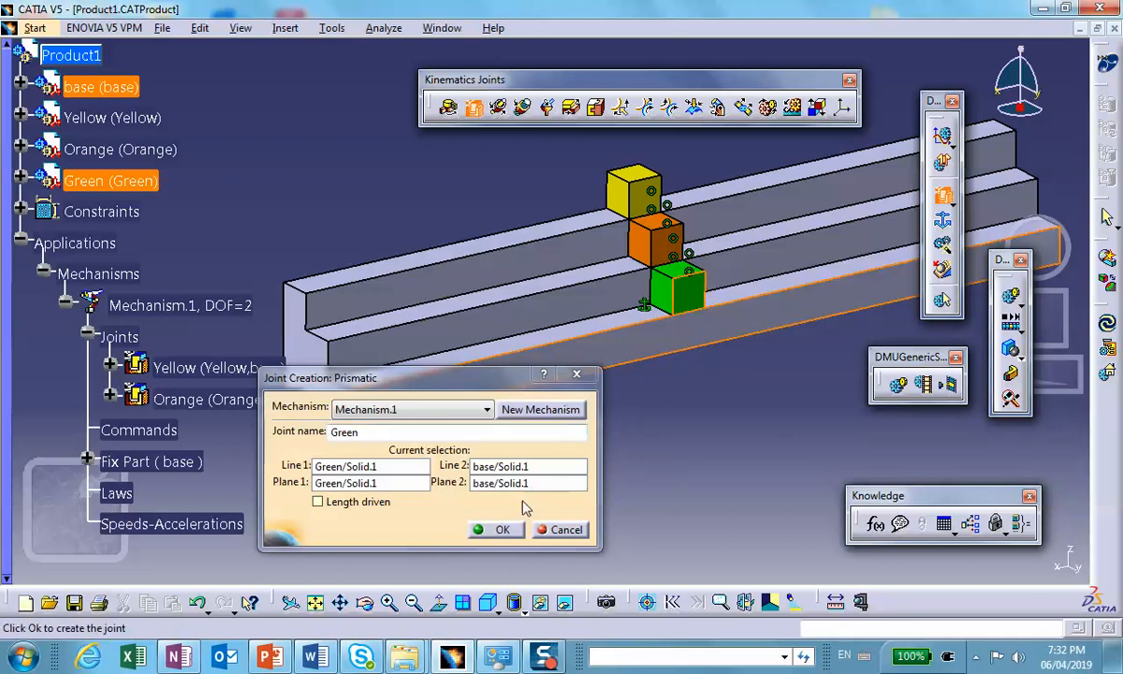
{"action": "left_click", "coordinate": [497, 529]}
Step: Save the product with its three prismatic joints
{"action": "middle_click_drag", "start_coordinate": [377, 288], "coordinate": [394, 315]}
{"action": "left_click", "coordinate": [401, 289]}
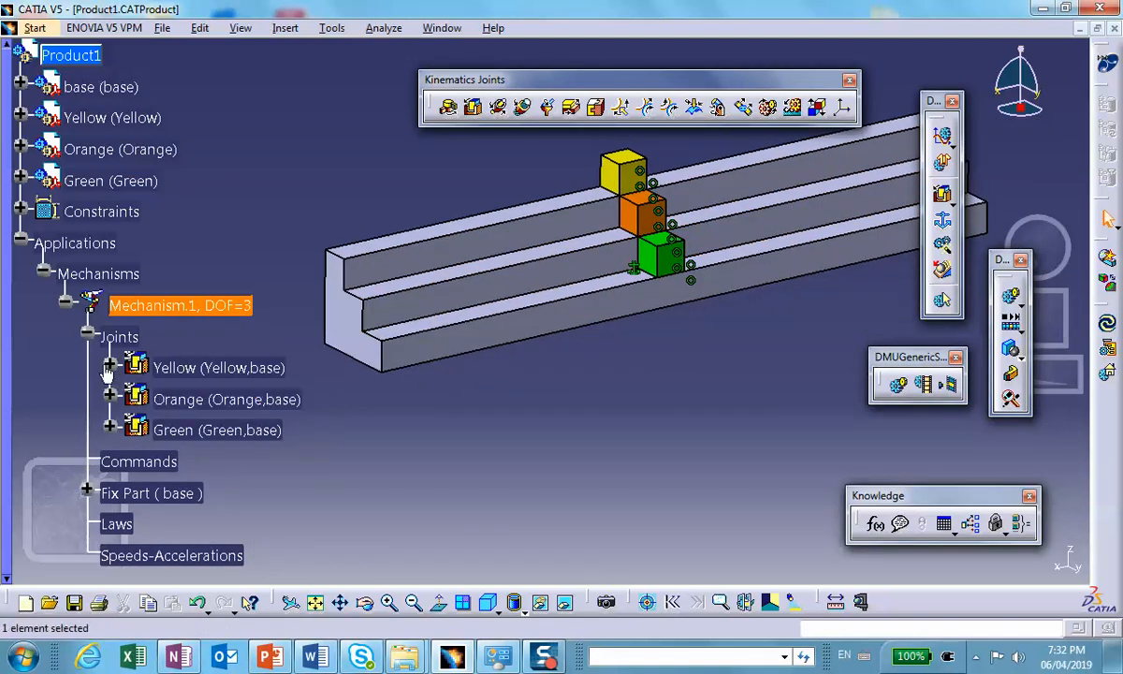
{"action": "left_click", "coordinate": [238, 308]}
{"action": "scroll", "coordinate": [253, 327], "scroll_direction": "down", "scroll_amount": 2}
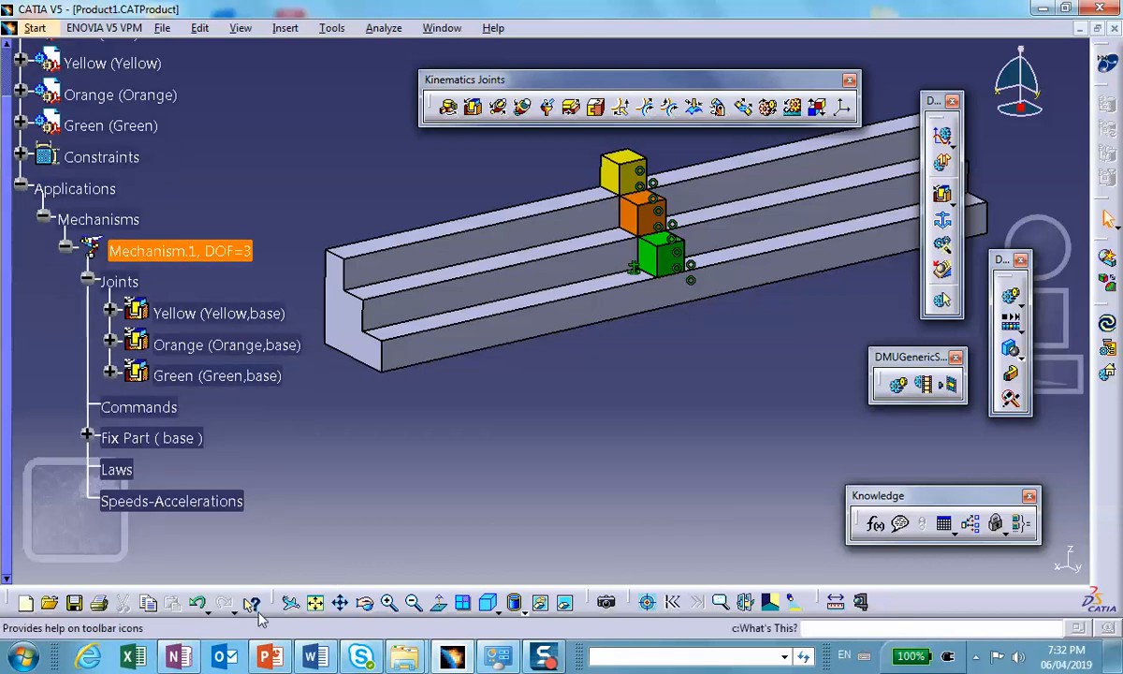
{"action": "left_click", "coordinate": [74, 602]}
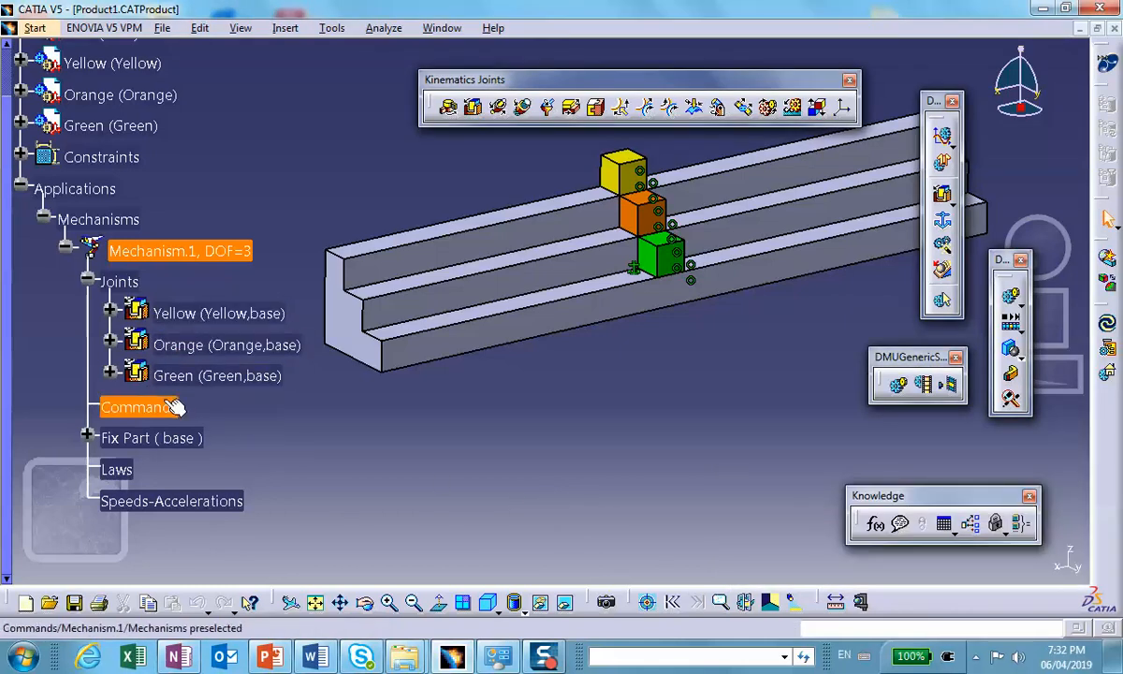
Step: Inspect the constraints contained in the Yellow joint and collapse its branch again
{"action": "middle_click_drag", "start_coordinate": [274, 440], "coordinate": [296, 418]}
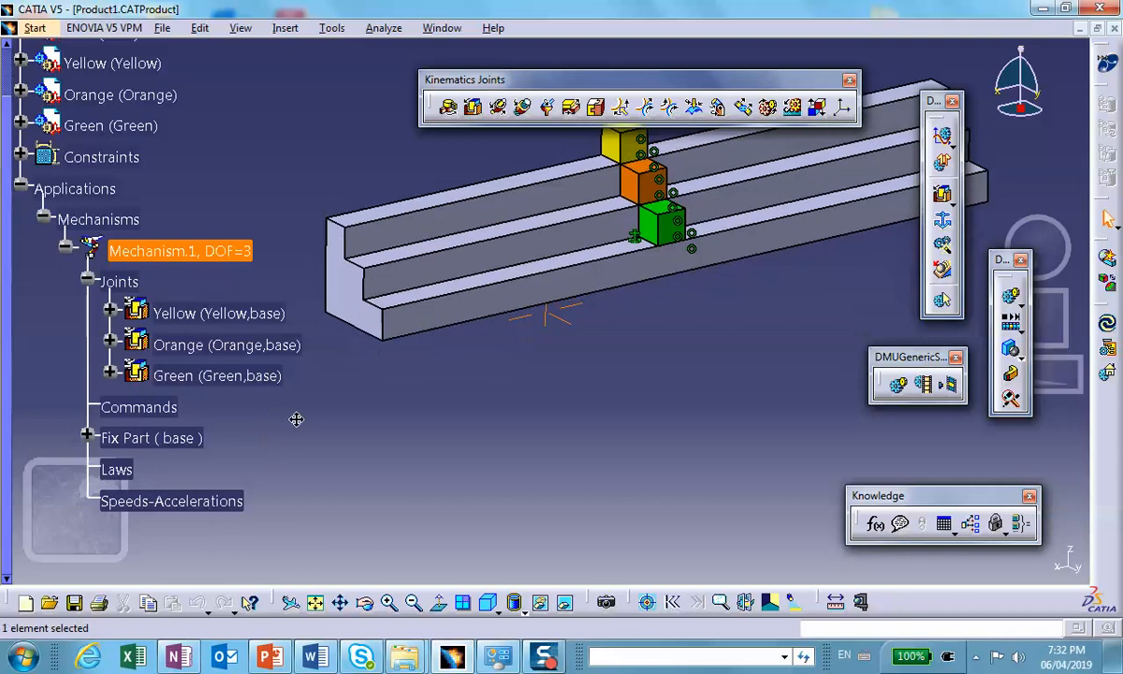
{"action": "scroll", "coordinate": [271, 417], "scroll_direction": "down", "scroll_amount": 3}
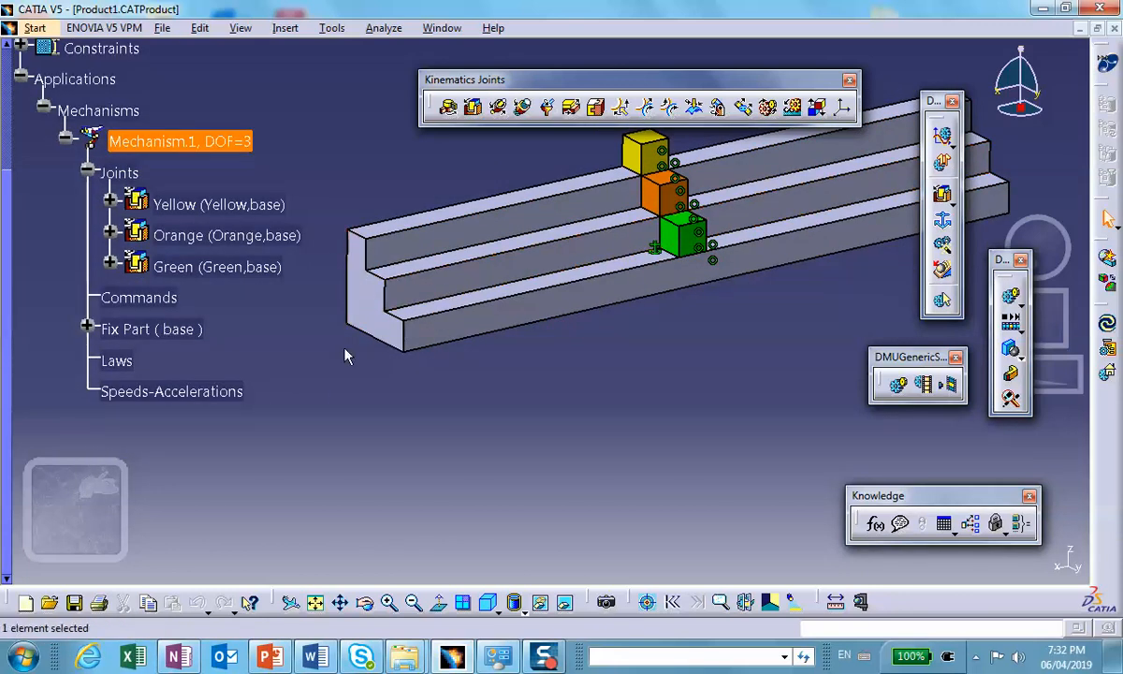
{"action": "left_click", "coordinate": [109, 201]}
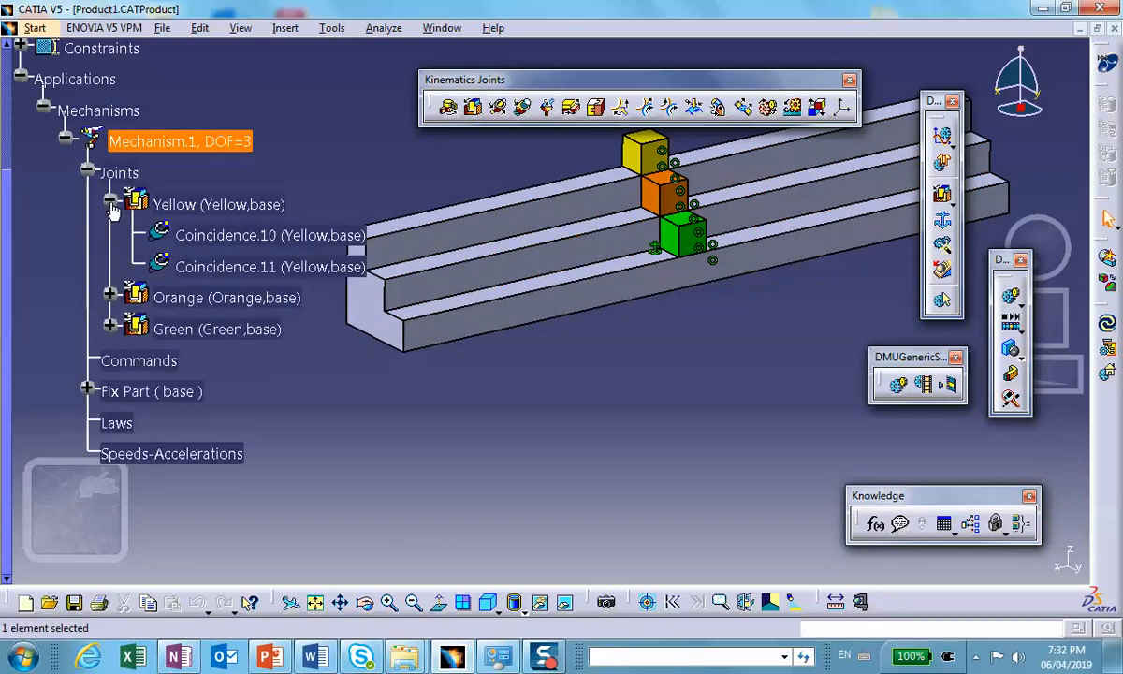
{"action": "left_click", "coordinate": [110, 201]}
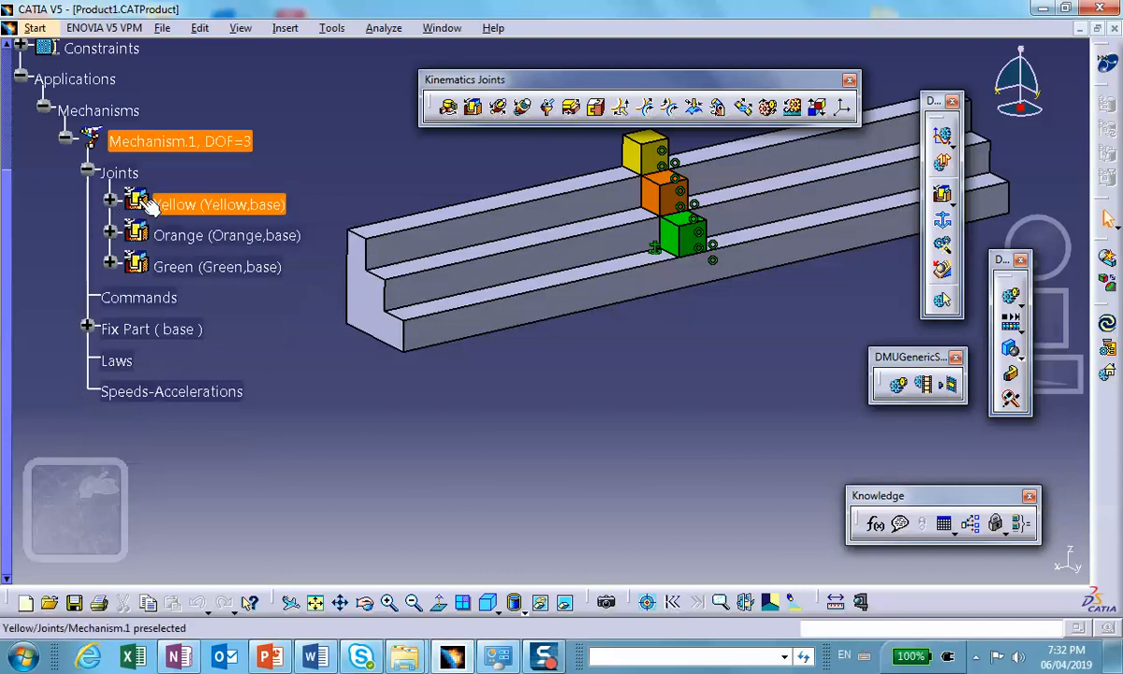
Step: Make the Yellow prismatic joint length driven and reverse its drive direction arrow
{"action": "double_click", "coordinate": [178, 206]}
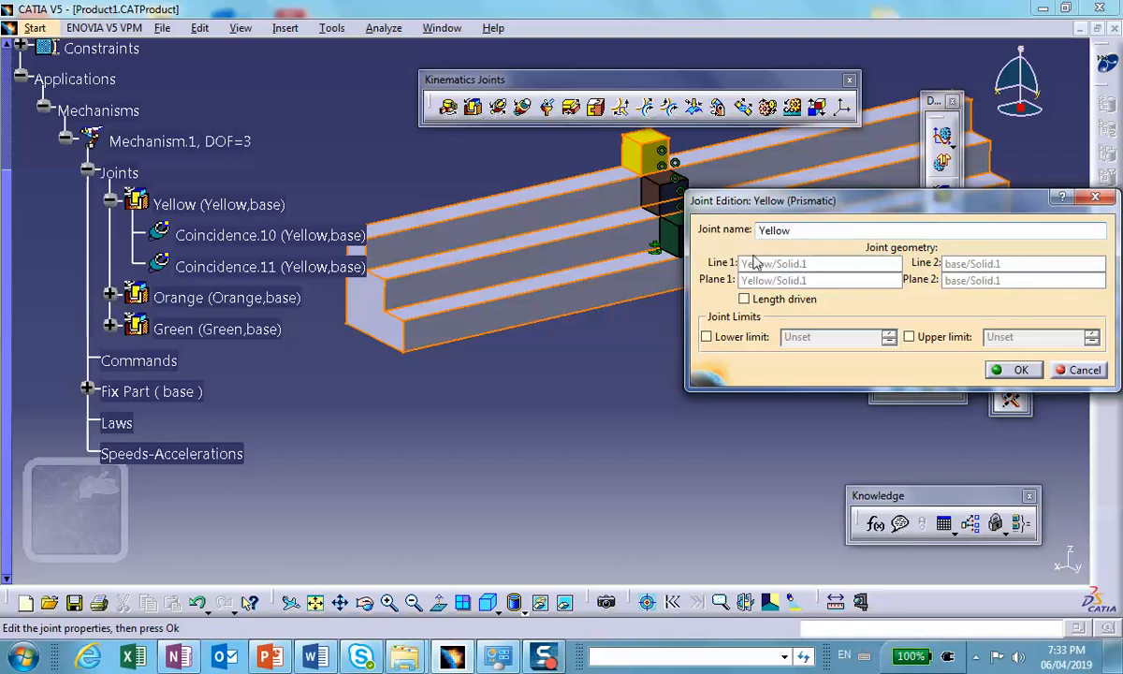
{"action": "left_click", "coordinate": [744, 298]}
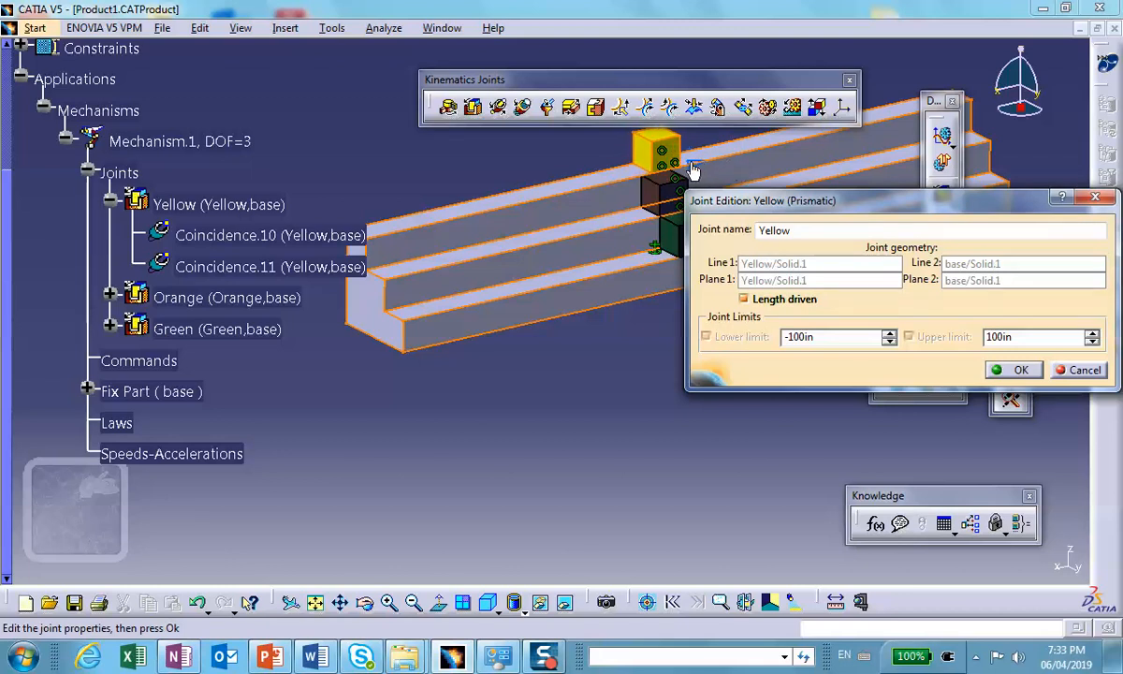
{"action": "left_click_drag", "start_coordinate": [691, 166], "coordinate": [679, 170]}
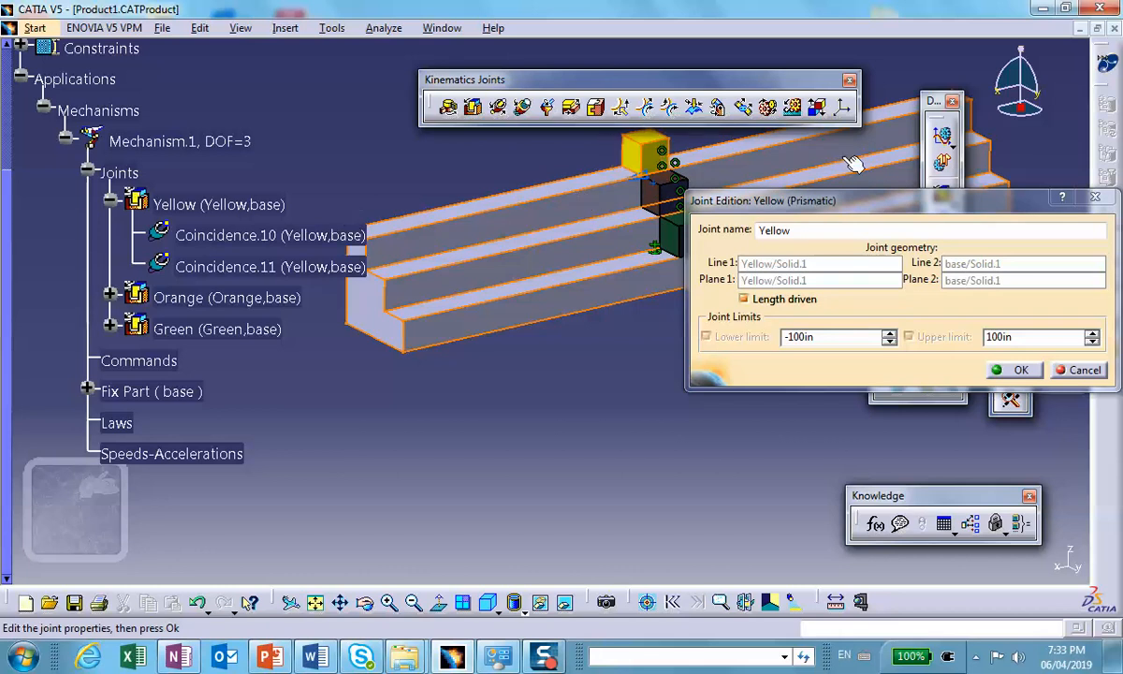
{"action": "left_click", "coordinate": [1021, 371]}
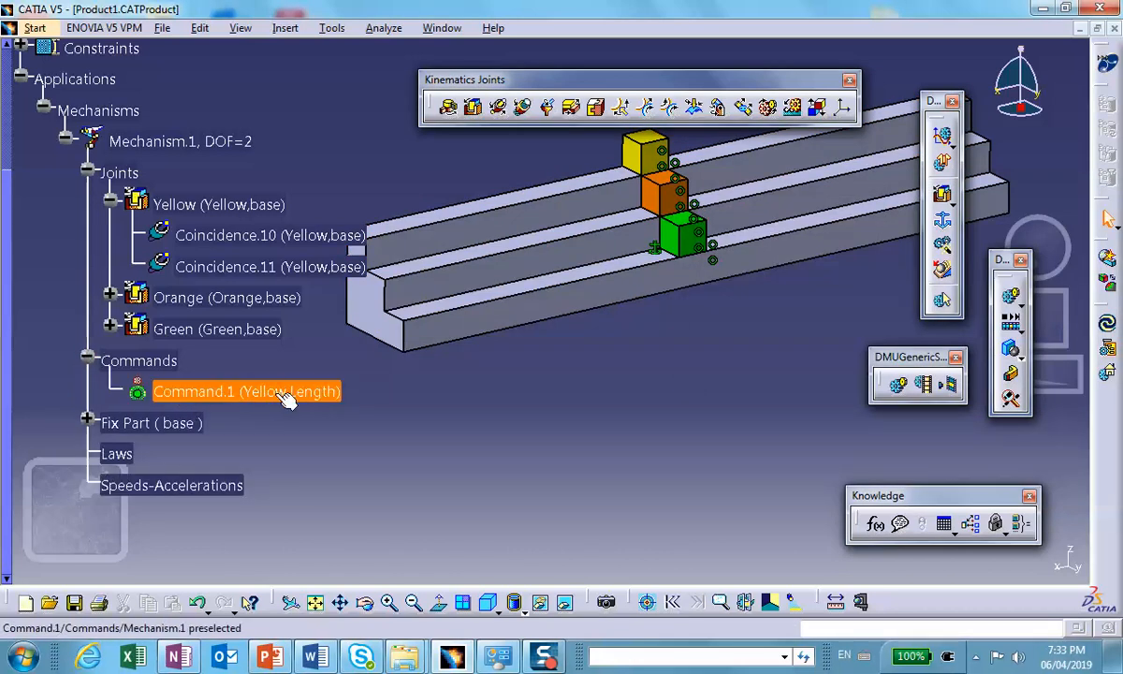
Step: Switch to PowerPoint to review the displacement profiles of the yellow, orange and green blocks, and return to CATIA
{"action": "left_click", "coordinate": [270, 654]}
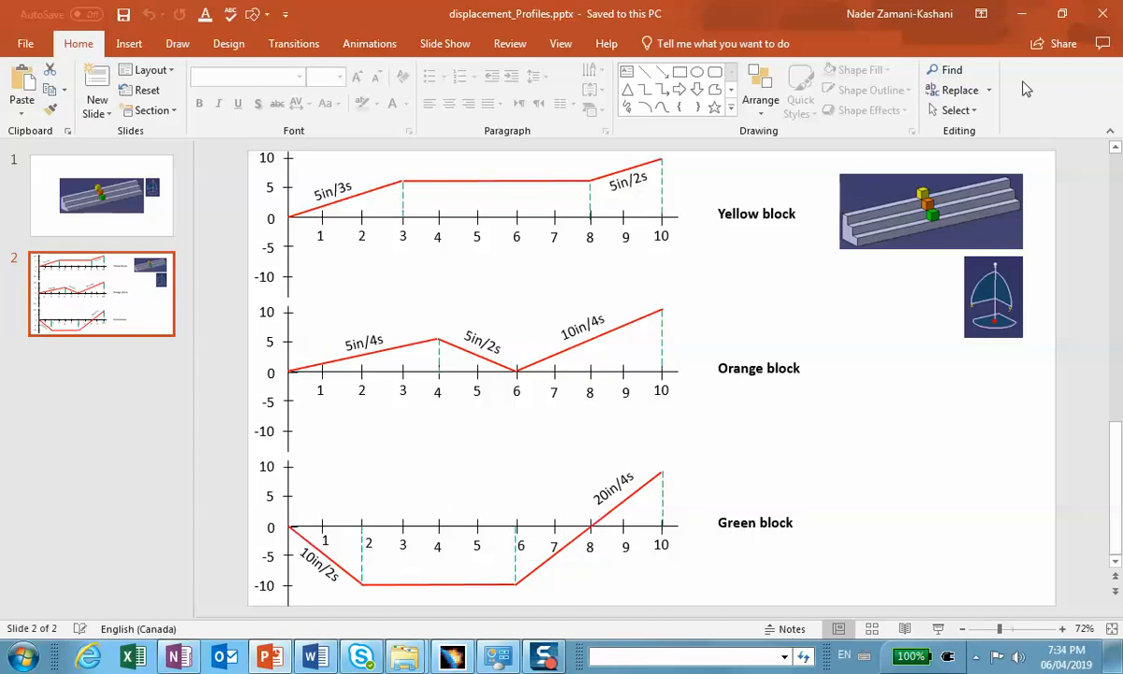
{"action": "left_click", "coordinate": [1022, 16]}
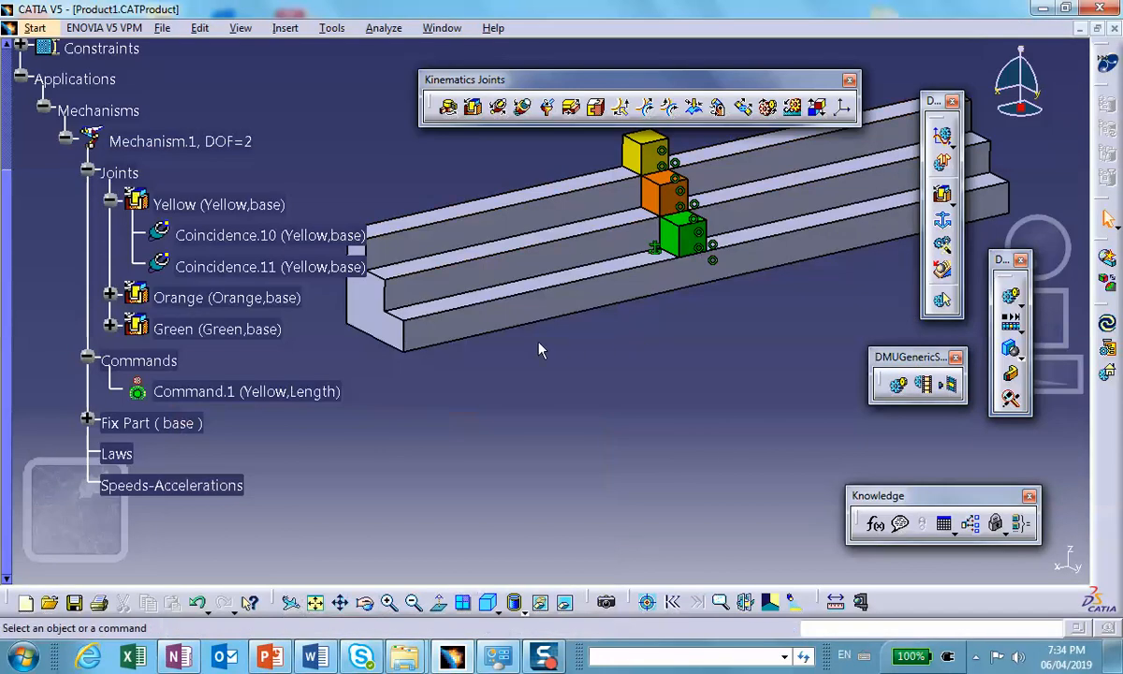
Step: Rename the length command of the Yellow joint as Yellow
{"action": "left_click", "coordinate": [109, 201]}
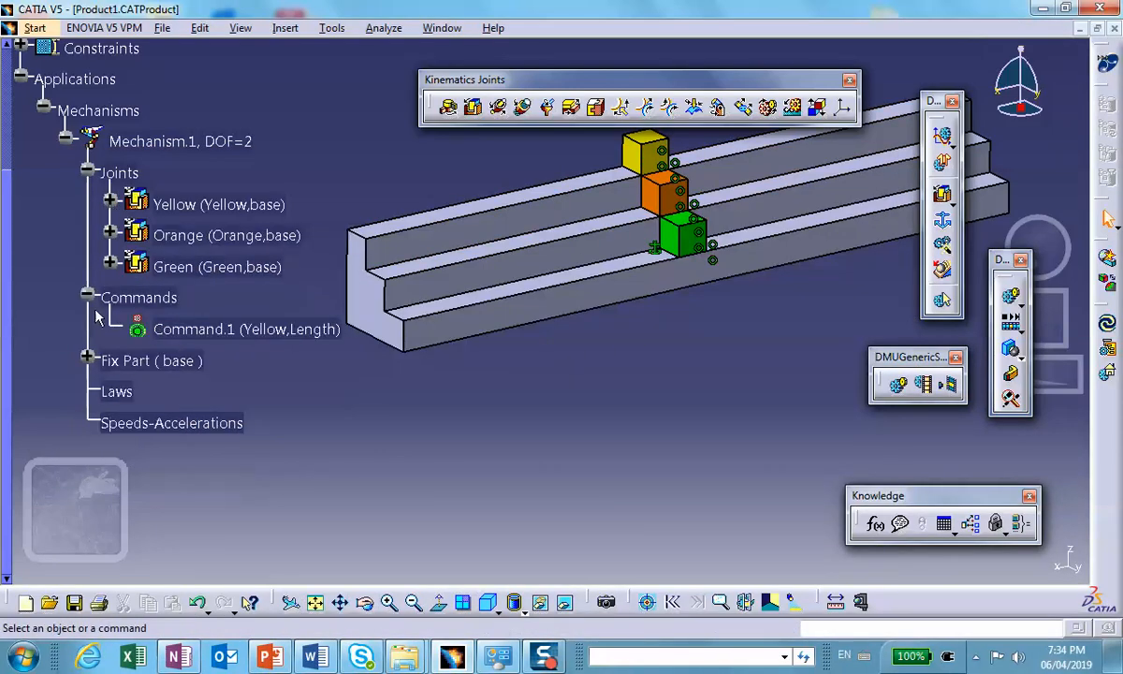
{"action": "right_click", "coordinate": [190, 332]}
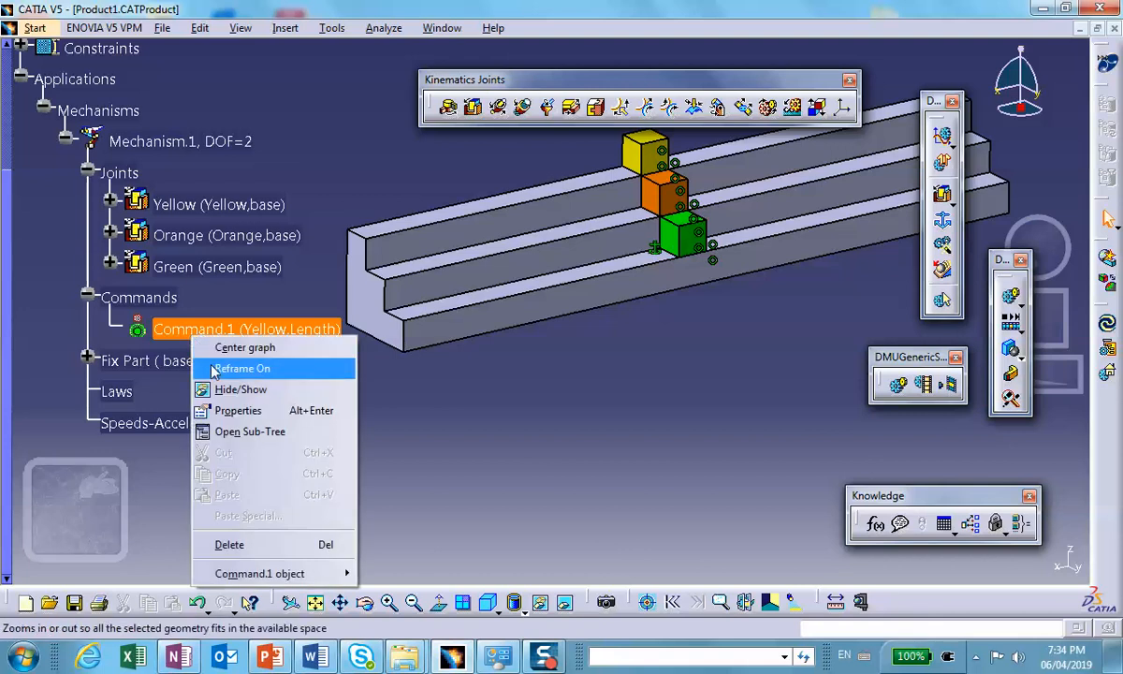
{"action": "left_click", "coordinate": [224, 412]}
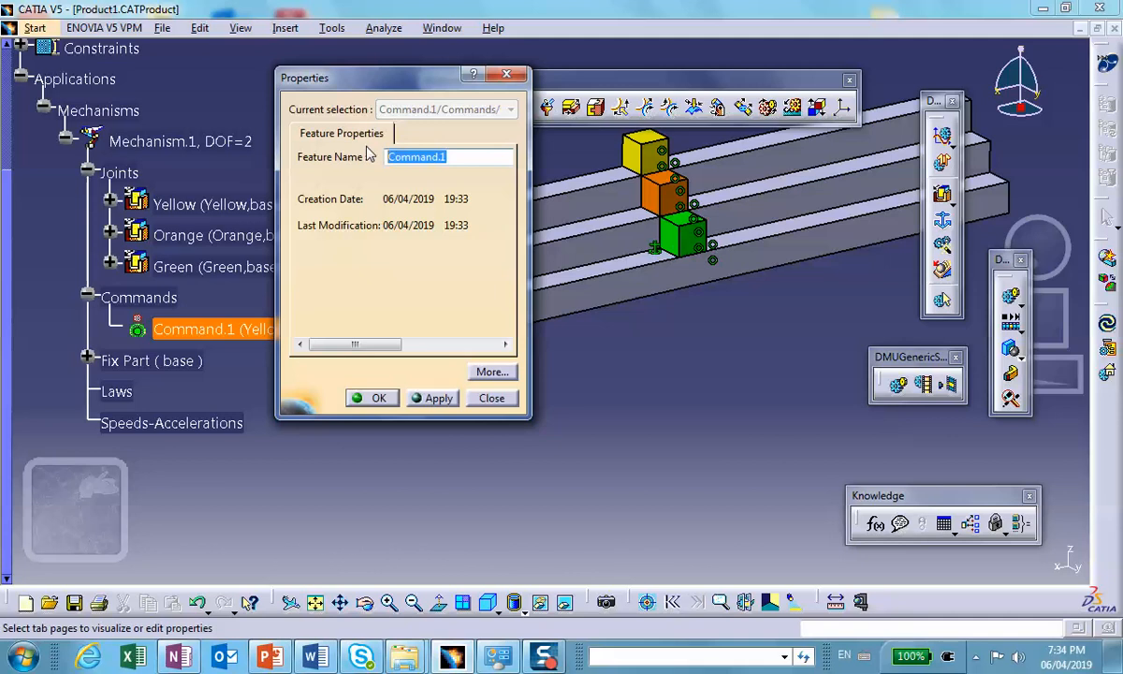
{"action": "type", "text": "Yellow"}
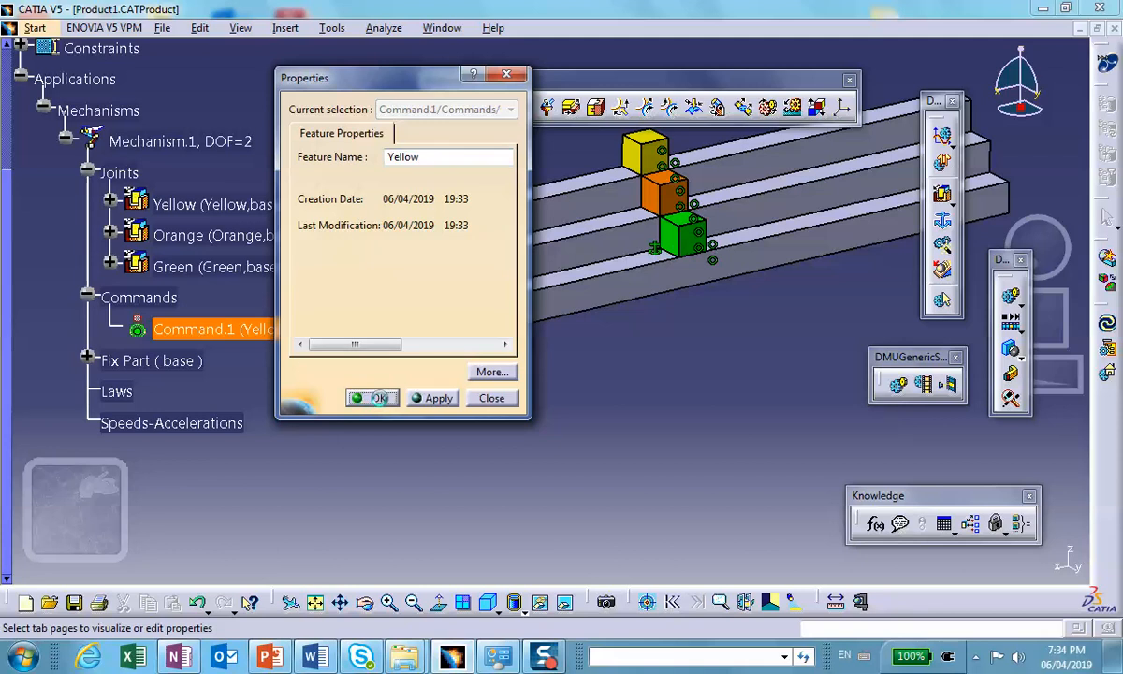
{"action": "left_click", "coordinate": [379, 398]}
{"action": "left_click", "coordinate": [356, 372]}
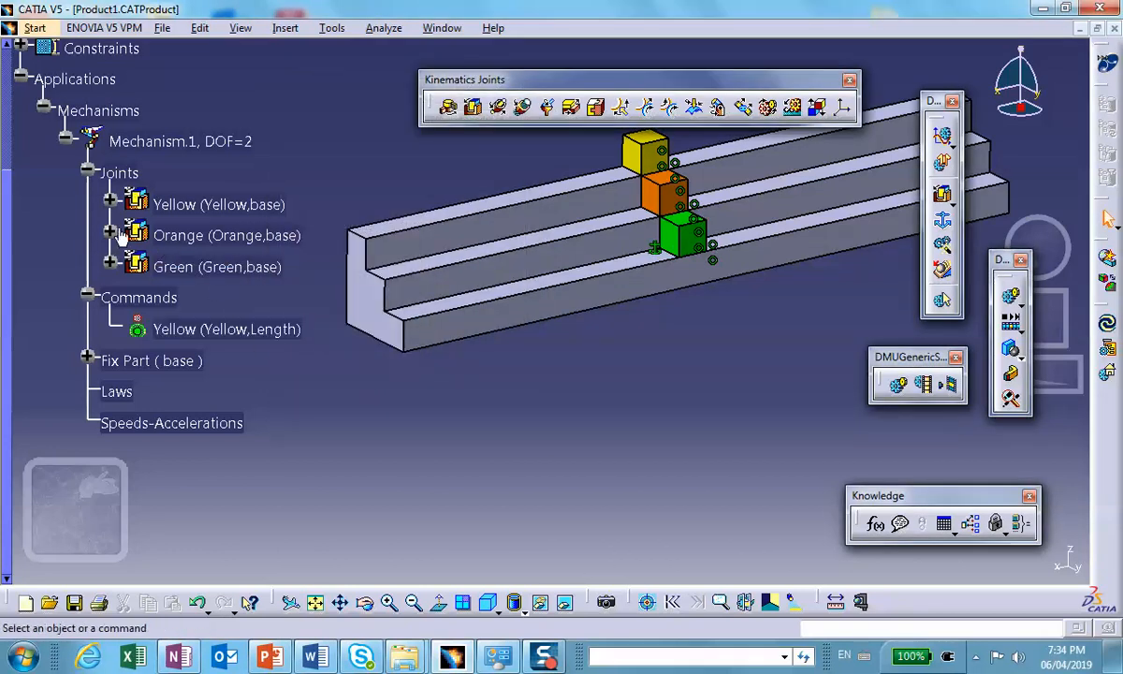
Step: Make the Orange prismatic joint length driven, with its drive direction matching the Yellow joint's
{"action": "double_click", "coordinate": [168, 236]}
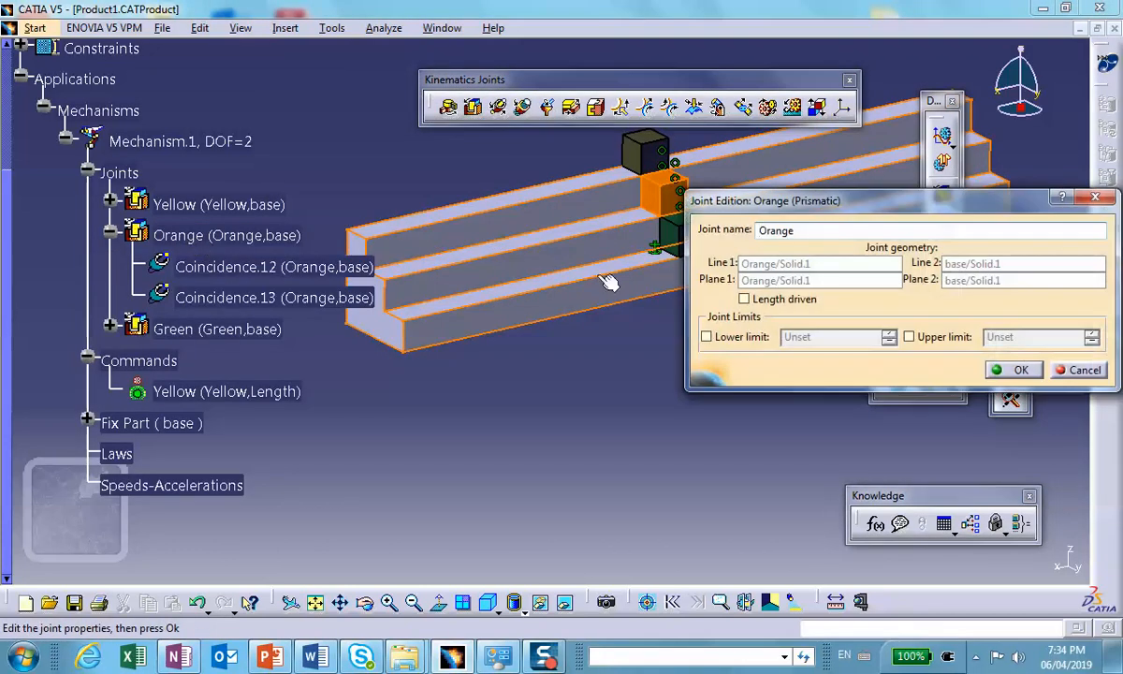
{"action": "left_click_drag", "start_coordinate": [740, 194], "coordinate": [684, 346]}
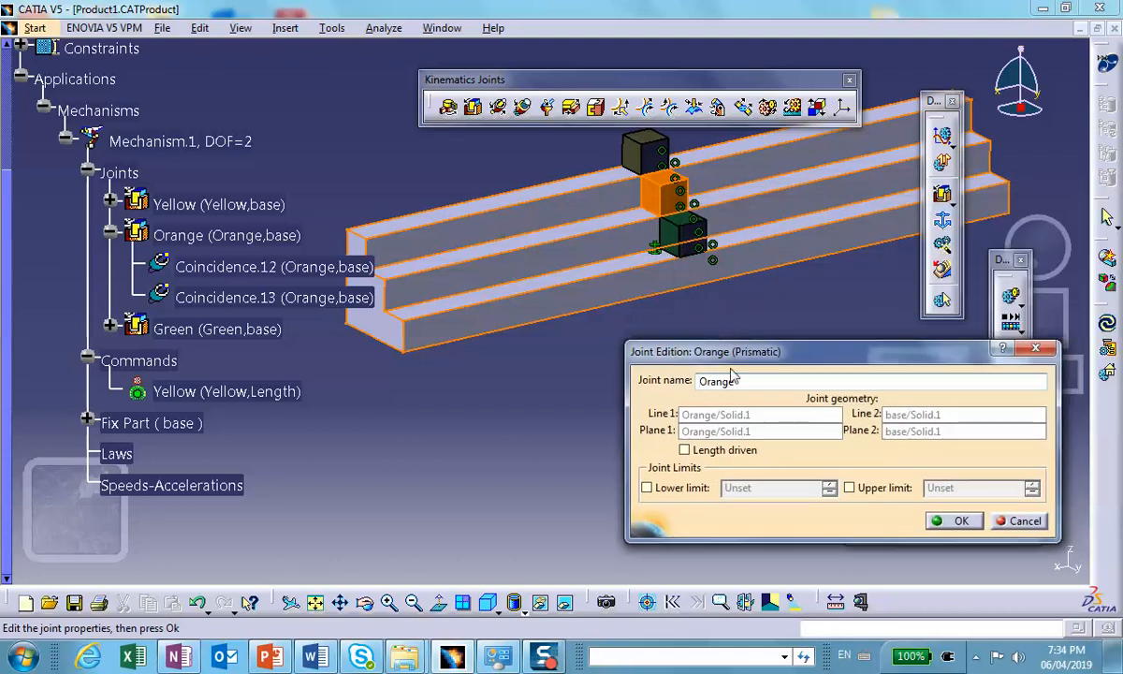
{"action": "left_click", "coordinate": [684, 451]}
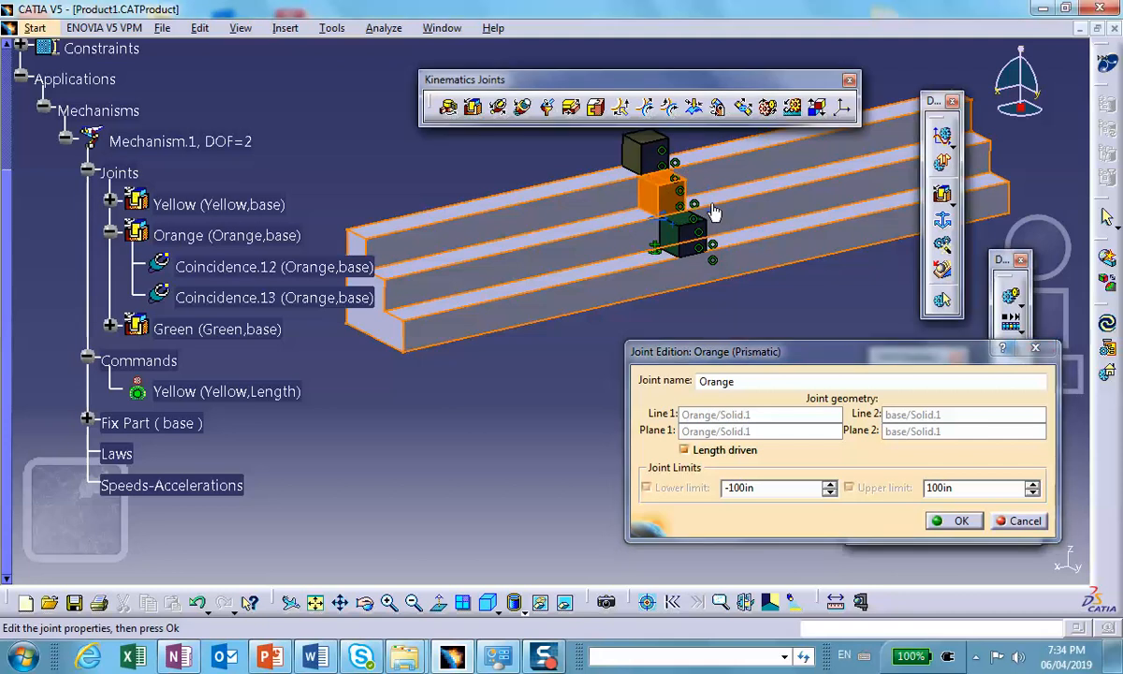
{"action": "left_click_drag", "start_coordinate": [720, 209], "coordinate": [724, 213]}
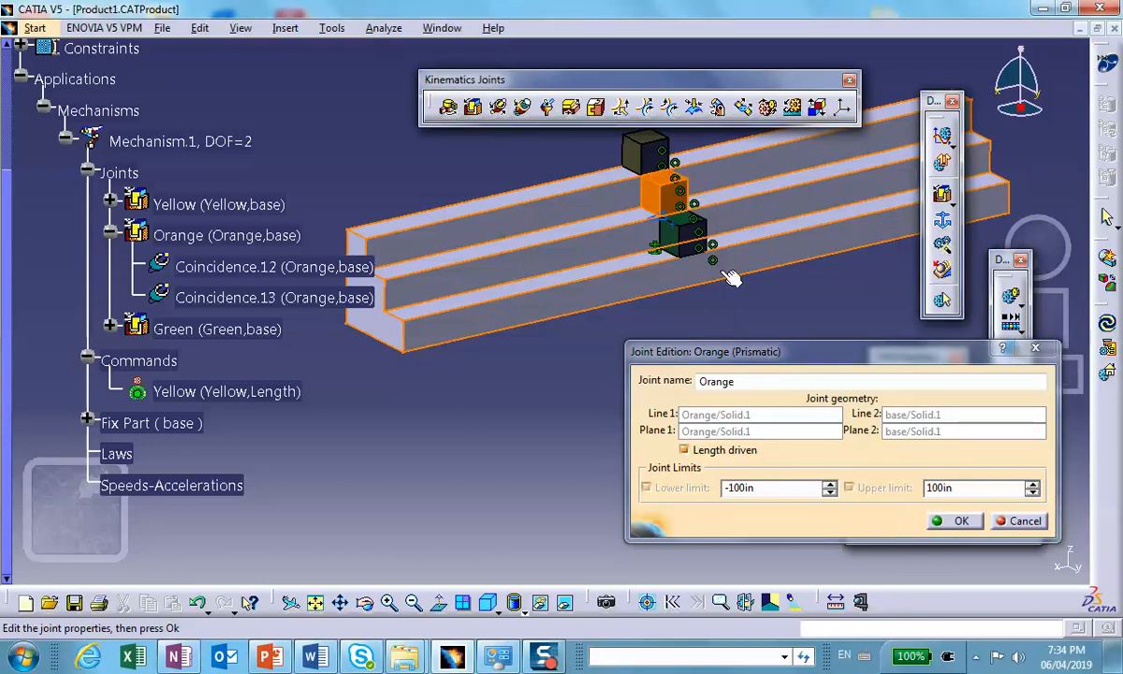
{"action": "left_click", "coordinate": [959, 522]}
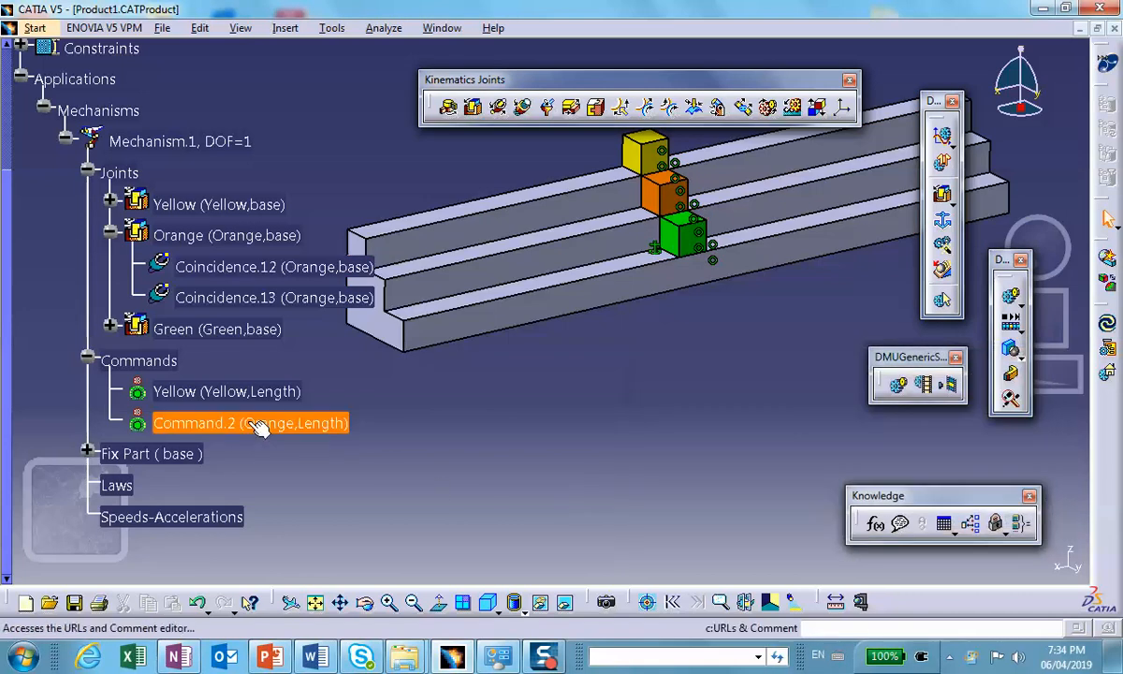
Step: Rename the length command of the Orange joint as Orange
{"action": "right_click", "coordinate": [259, 427]}
{"action": "left_click", "coordinate": [298, 244]}
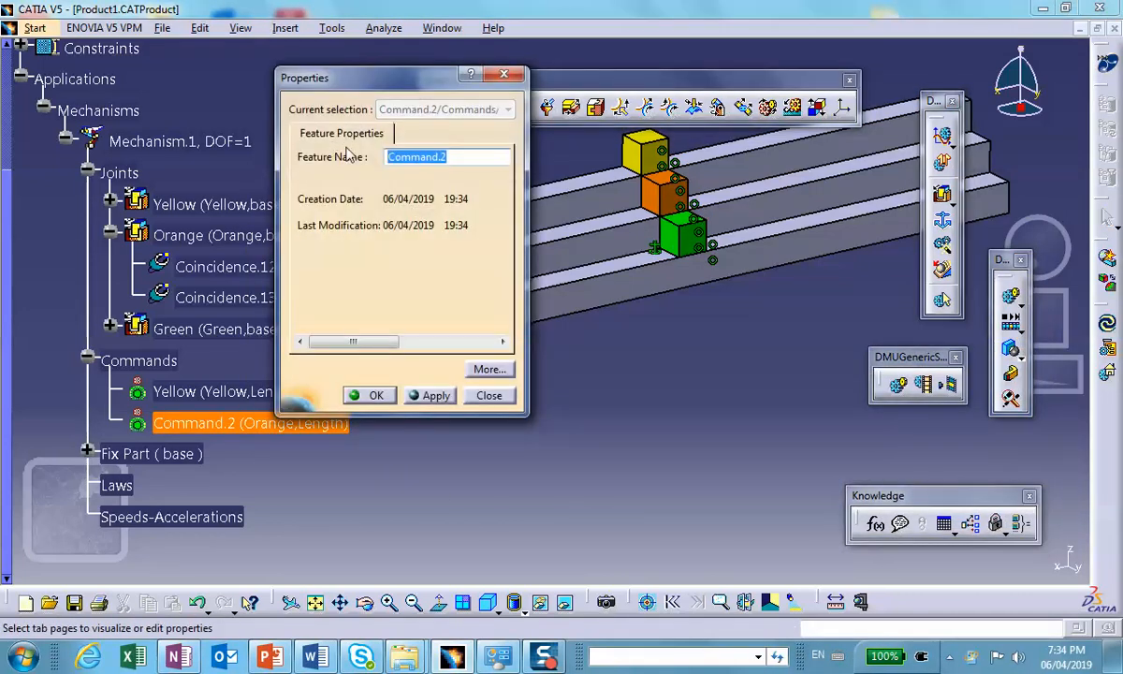
{"action": "type", "text": "Orange"}
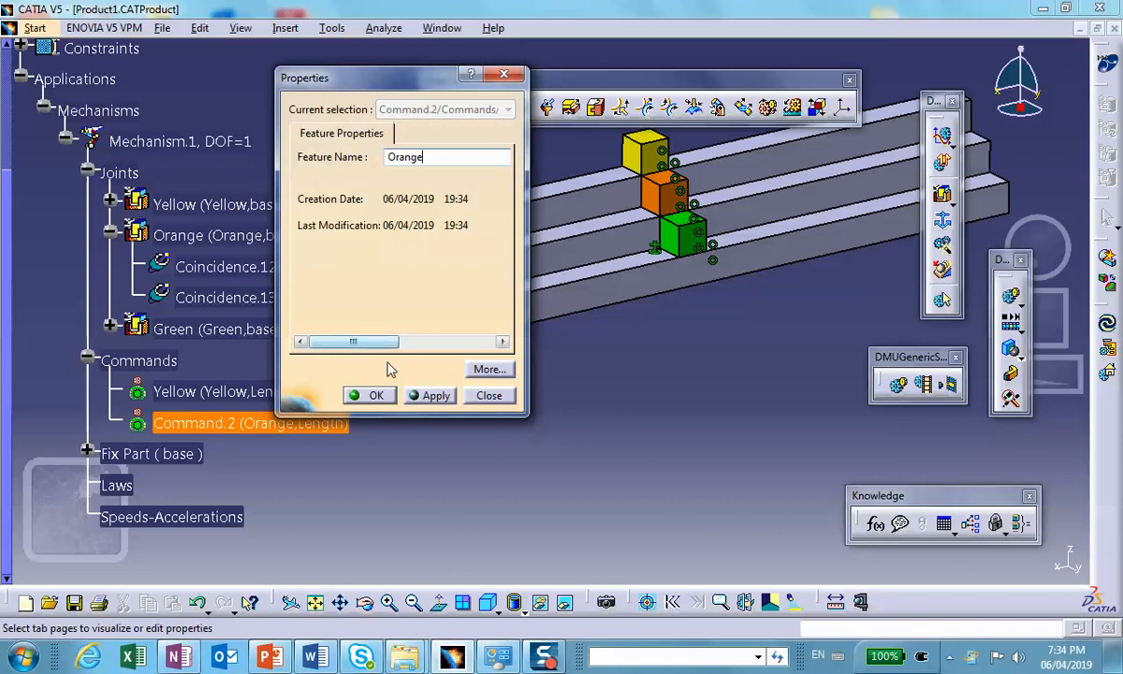
{"action": "left_click", "coordinate": [368, 395]}
{"action": "left_click", "coordinate": [475, 442]}
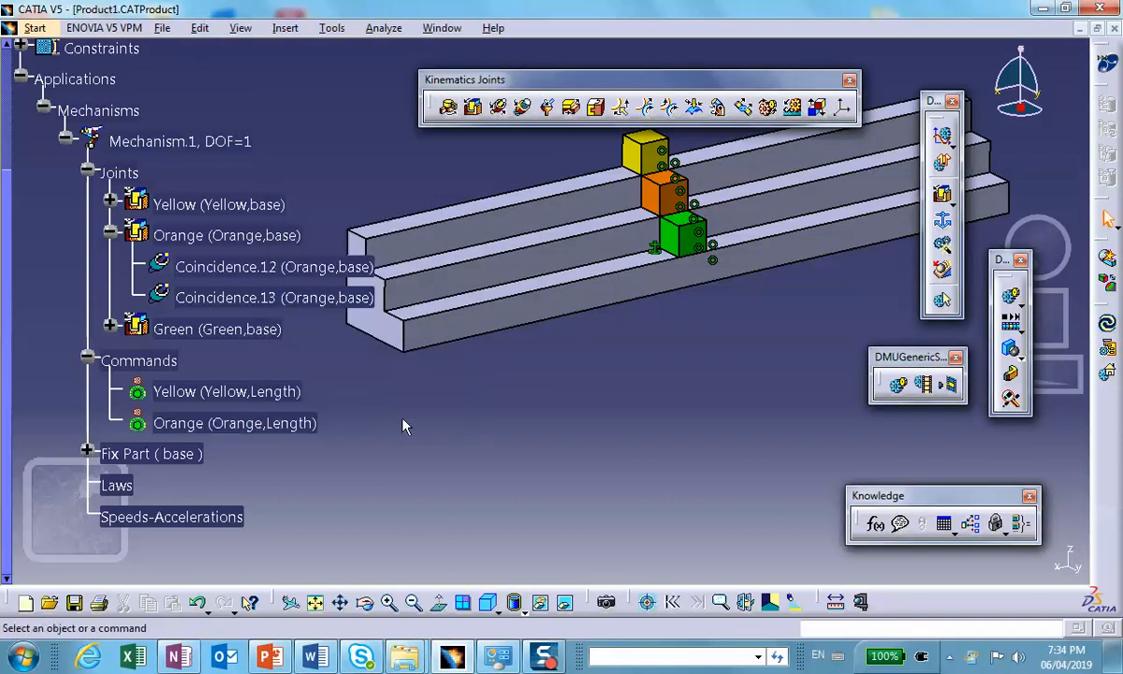
Step: Make the Green prismatic joint length driven and reverse its drive direction arrow
{"action": "left_click", "coordinate": [110, 230]}
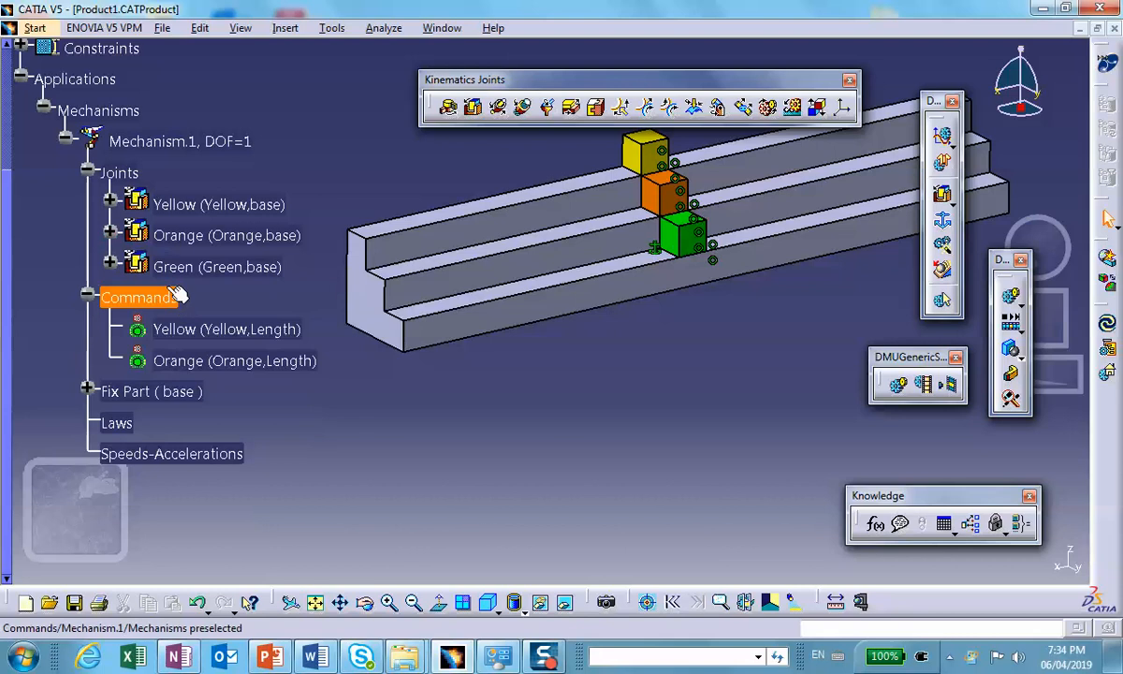
{"action": "double_click", "coordinate": [185, 268]}
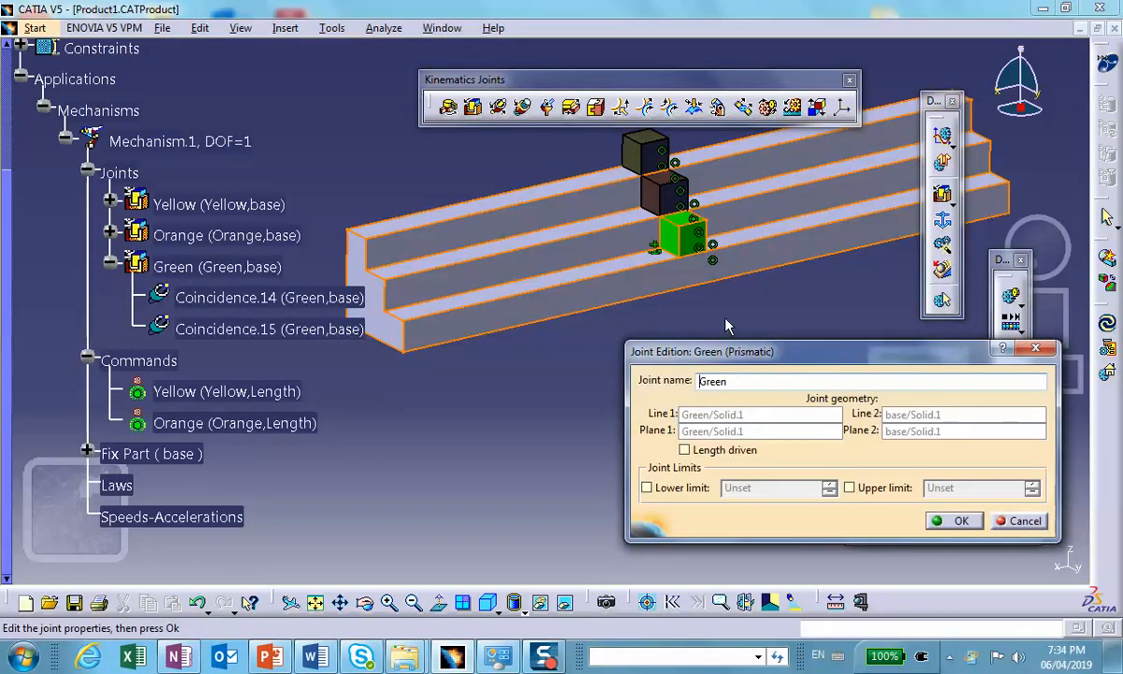
{"action": "left_click", "coordinate": [685, 450]}
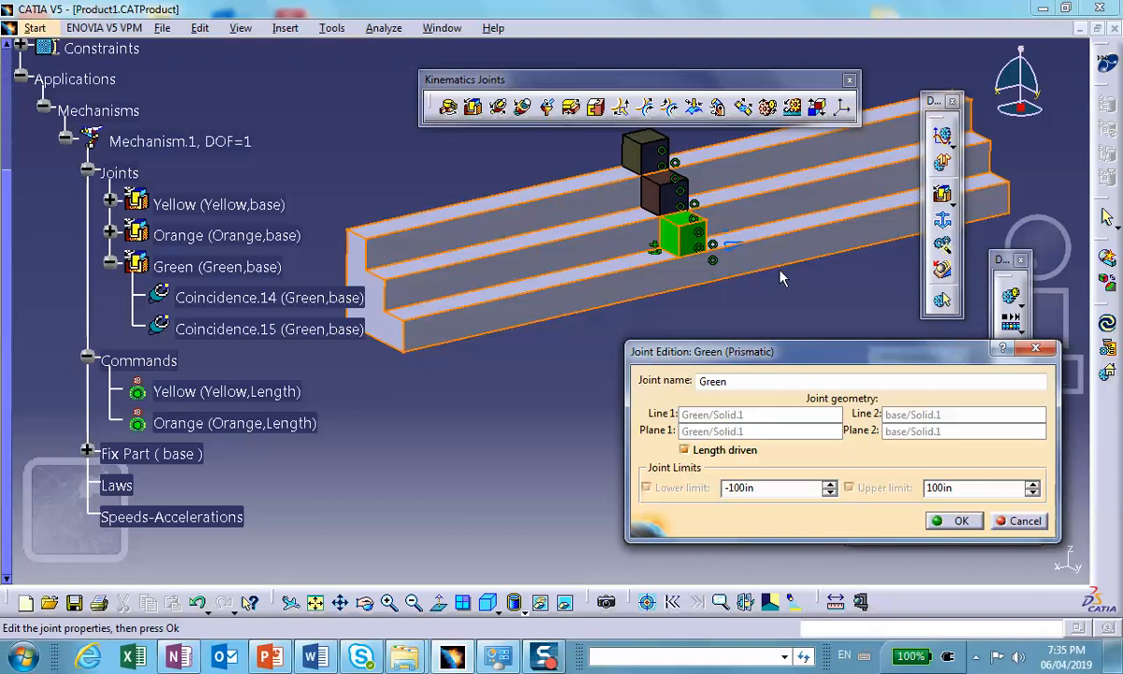
{"action": "left_click_drag", "start_coordinate": [739, 249], "coordinate": [715, 251]}
{"action": "mouse_move", "coordinate": [732, 246]}
{"action": "left_mouse_down"}
{"action": "mouse_move", "coordinate": [742, 250]}
{"action": "mouse_move", "coordinate": [675, 275]}
{"action": "mouse_move", "coordinate": [276, 334]}
{"action": "mouse_move", "coordinate": [547, 335]}
{"action": "mouse_move", "coordinate": [689, 265]}
{"action": "mouse_move", "coordinate": [701, 278]}
{"action": "mouse_move", "coordinate": [663, 286]}
{"action": "mouse_move", "coordinate": [739, 266]}
{"action": "left_mouse_up"}
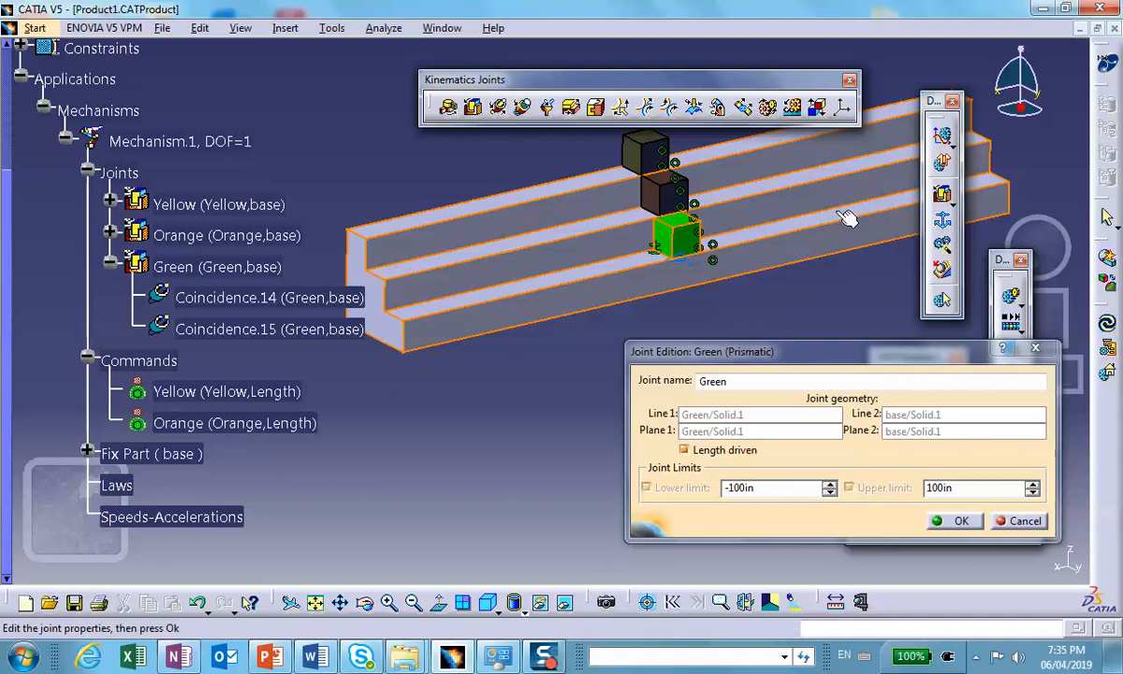
{"action": "left_click", "coordinate": [955, 518]}
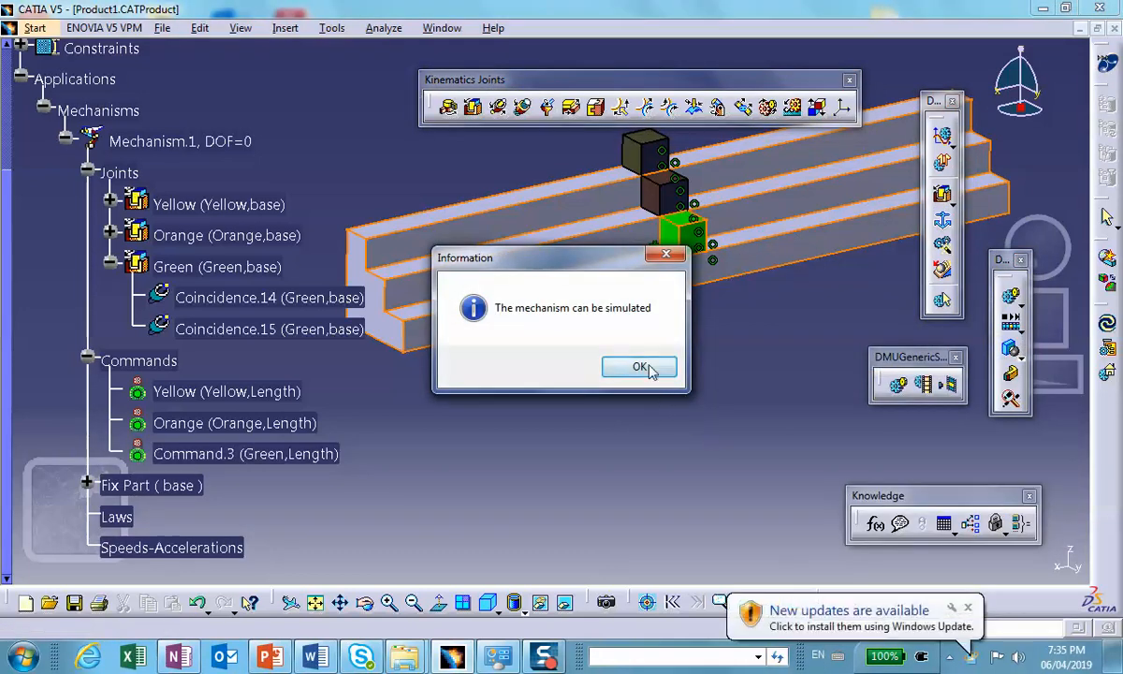
{"action": "left_click", "coordinate": [645, 371]}
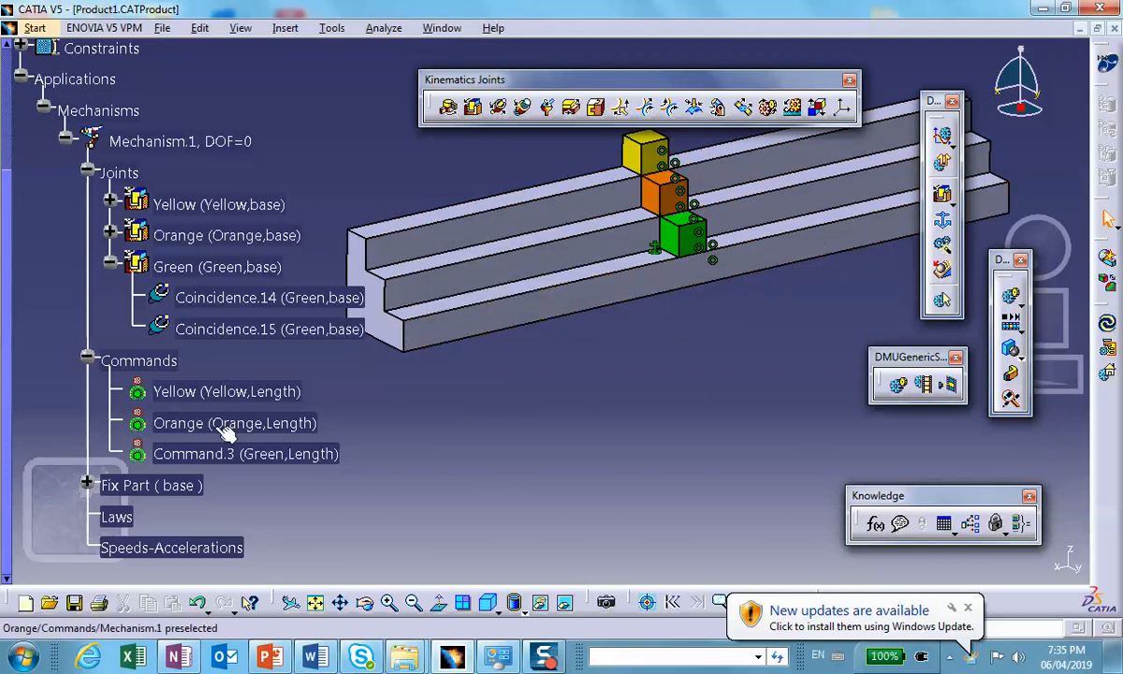
Step: Rename the length command of the Green joint as Green and save the product
{"action": "left_click", "coordinate": [242, 455]}
{"action": "right_click", "coordinate": [241, 455]}
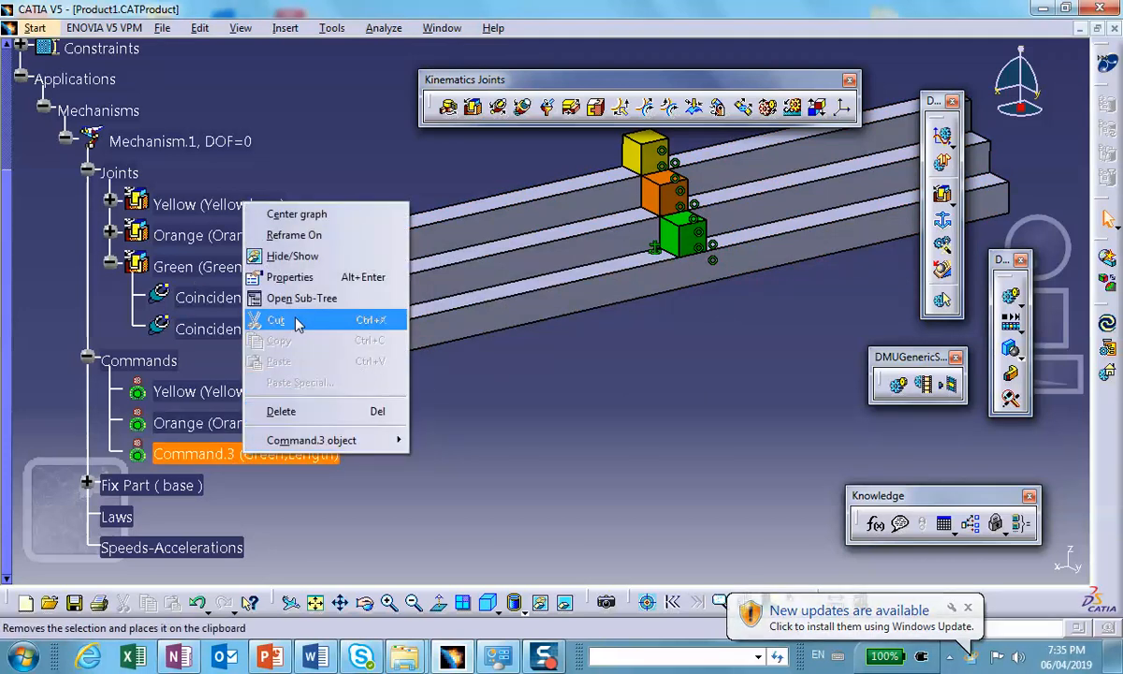
{"action": "left_click", "coordinate": [290, 277]}
{"action": "left_click", "coordinate": [462, 158]}
{"action": "left_click_drag", "start_coordinate": [462, 158], "coordinate": [346, 153]}
{"action": "type", "text": "Green"}
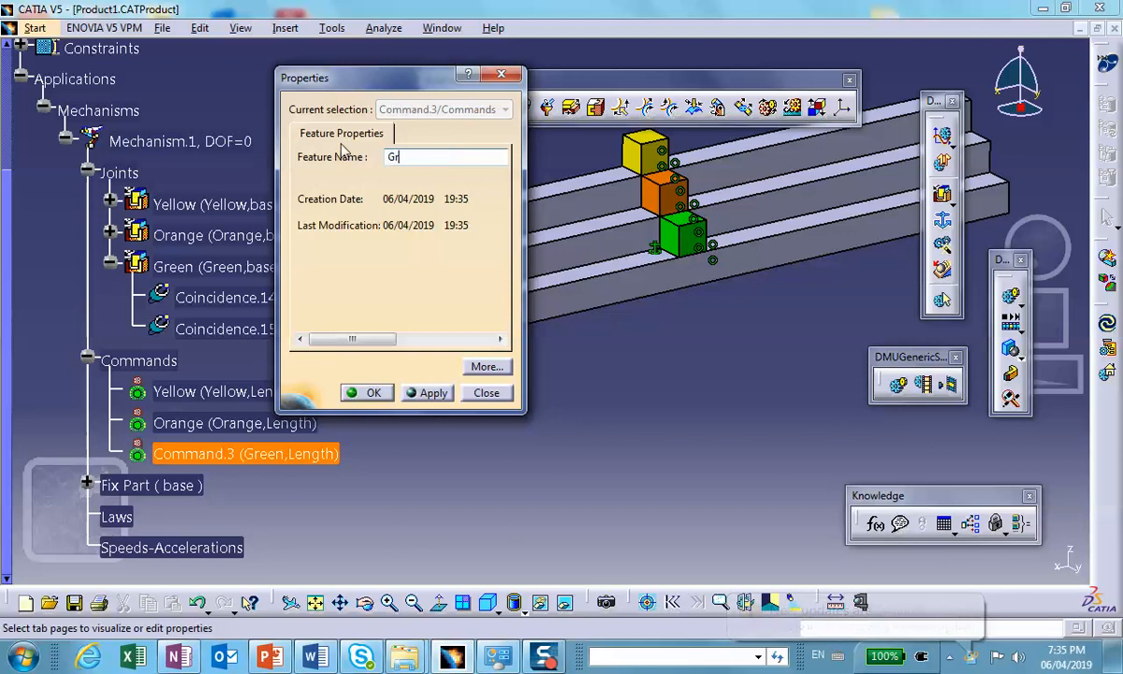
{"action": "left_click", "coordinate": [371, 392]}
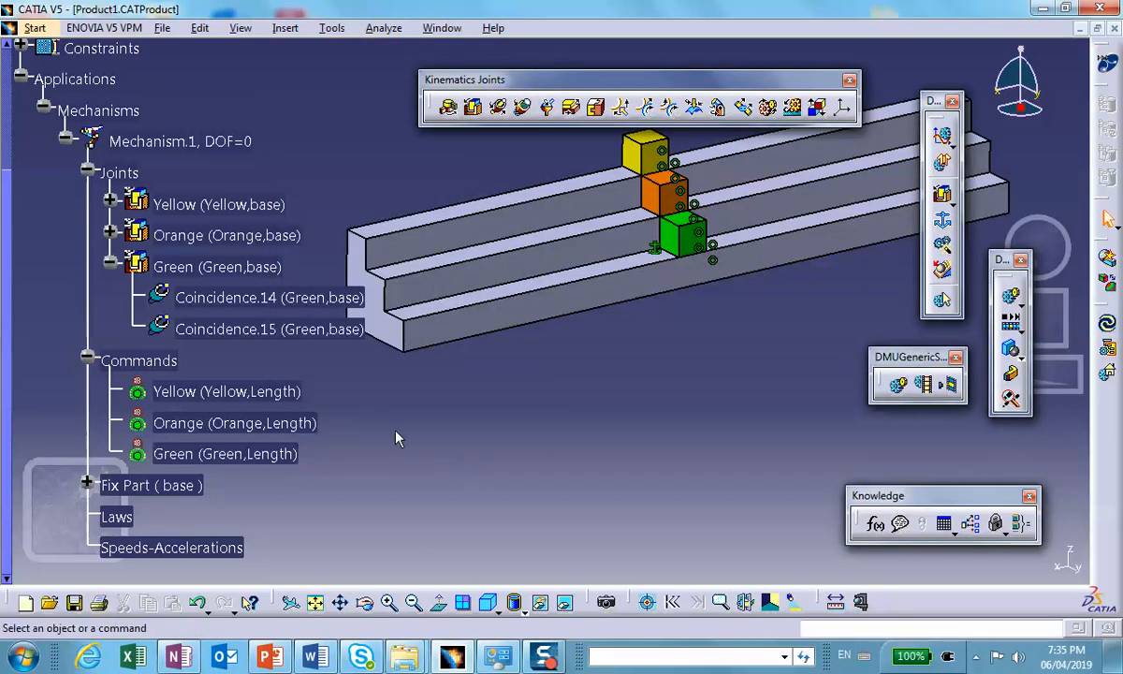
{"action": "left_click", "coordinate": [74, 602]}
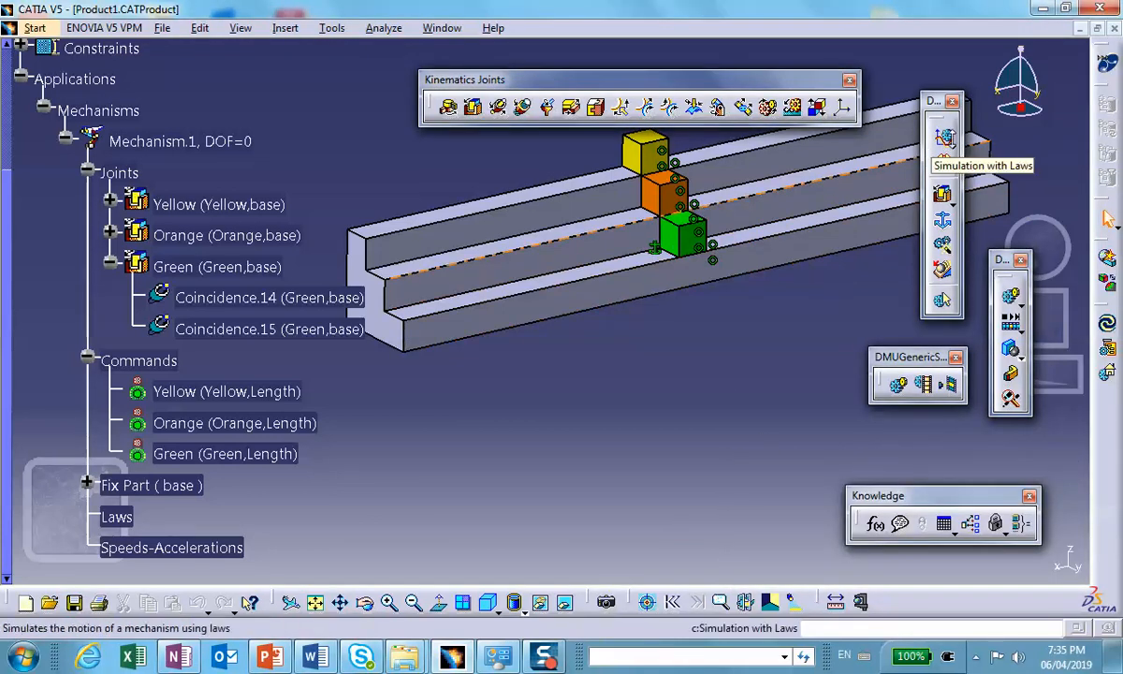
Step: Test the mechanism with Simulation with Commands by sliding the yellow cube, and reset it to its starting position
{"action": "left_click", "coordinate": [942, 162]}
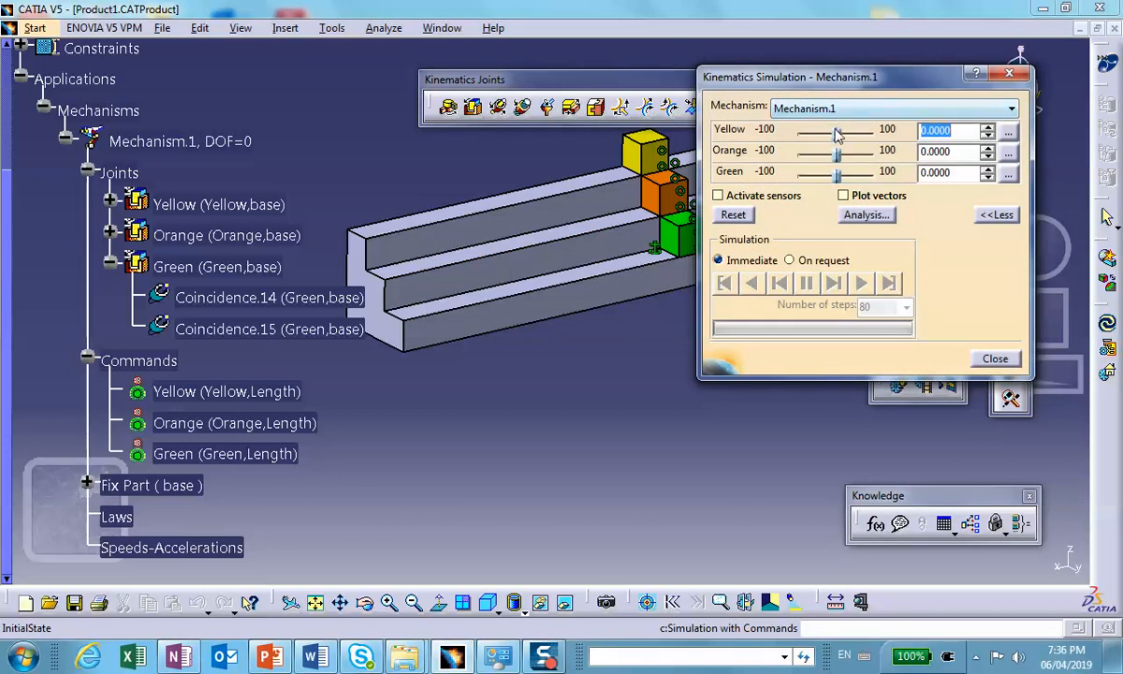
{"action": "mouse_move", "coordinate": [839, 135]}
{"action": "left_mouse_down"}
{"action": "mouse_move", "coordinate": [863, 132]}
{"action": "mouse_move", "coordinate": [825, 132]}
{"action": "left_mouse_up"}
{"action": "left_click", "coordinate": [735, 214]}
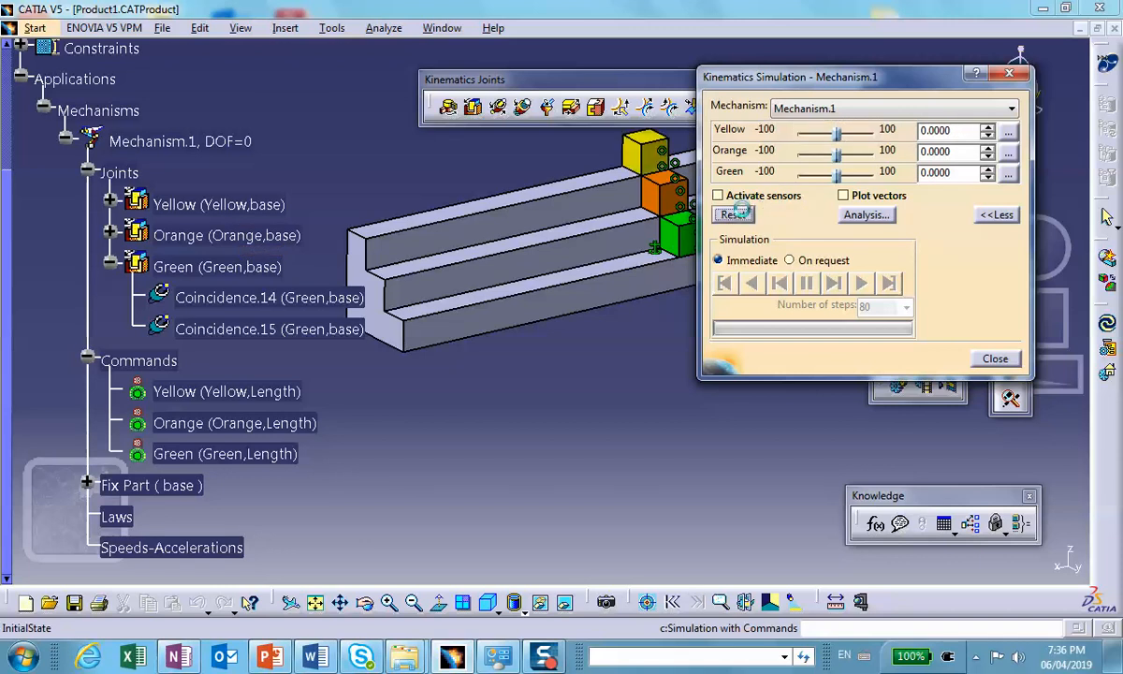
{"action": "left_click", "coordinate": [995, 358]}
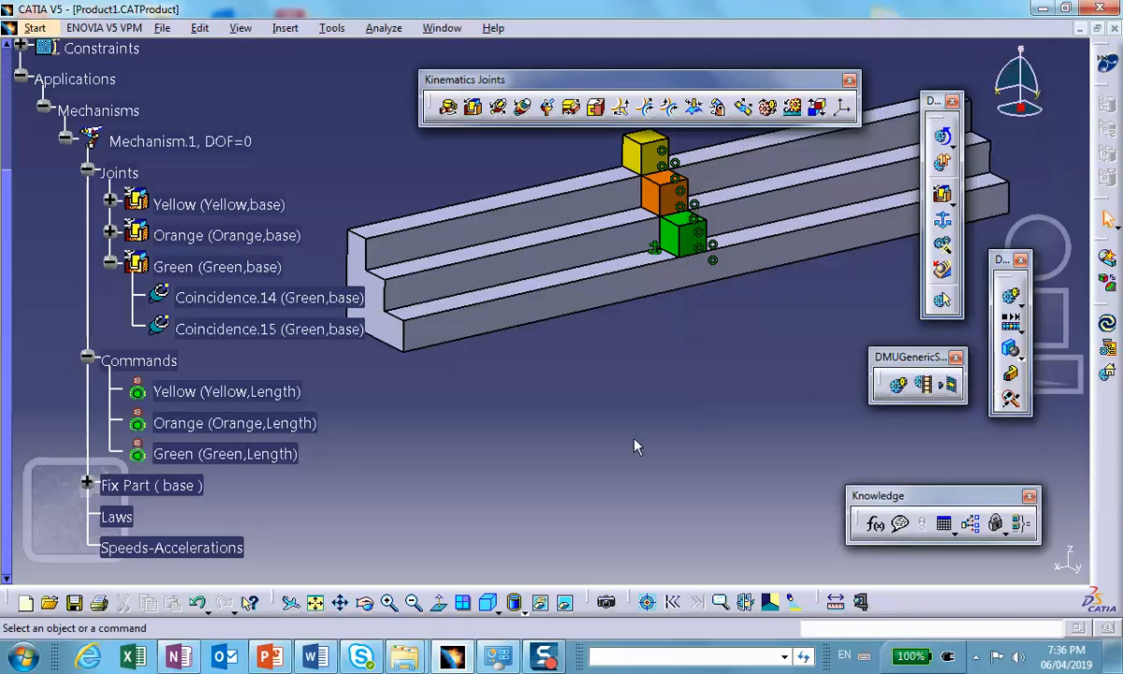
Step: Switch to the Knowledge Advisor workbench
{"action": "scroll", "coordinate": [562, 426], "scroll_direction": "down", "scroll_amount": 5}
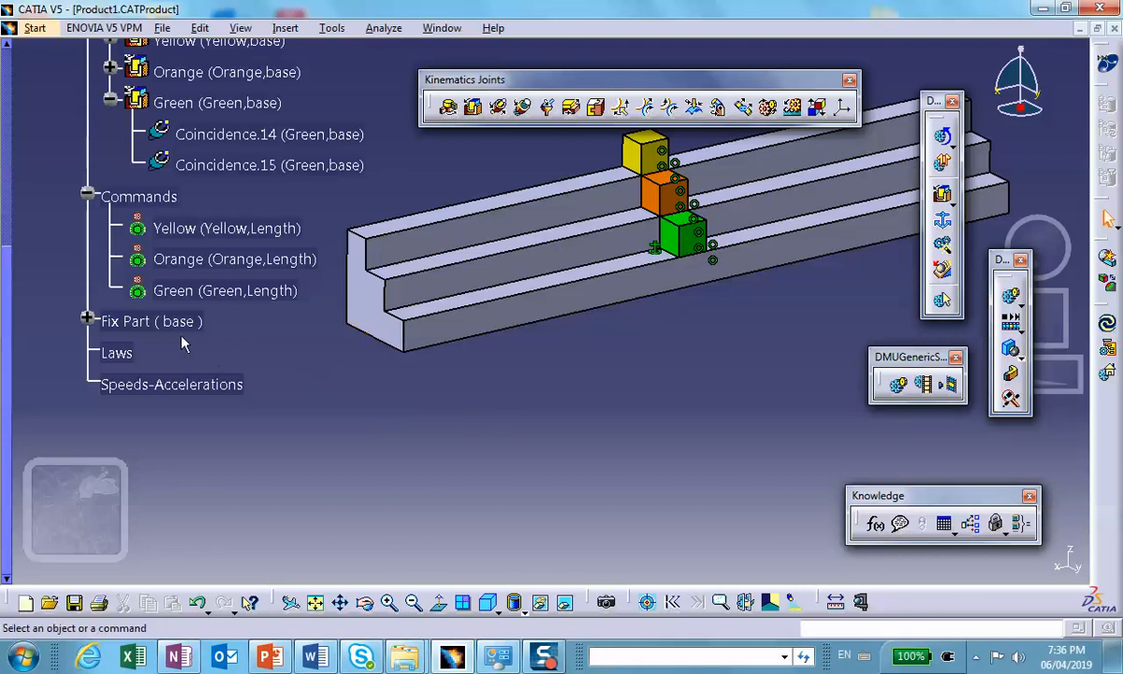
{"action": "scroll", "coordinate": [275, 395], "scroll_direction": "down", "scroll_amount": 2}
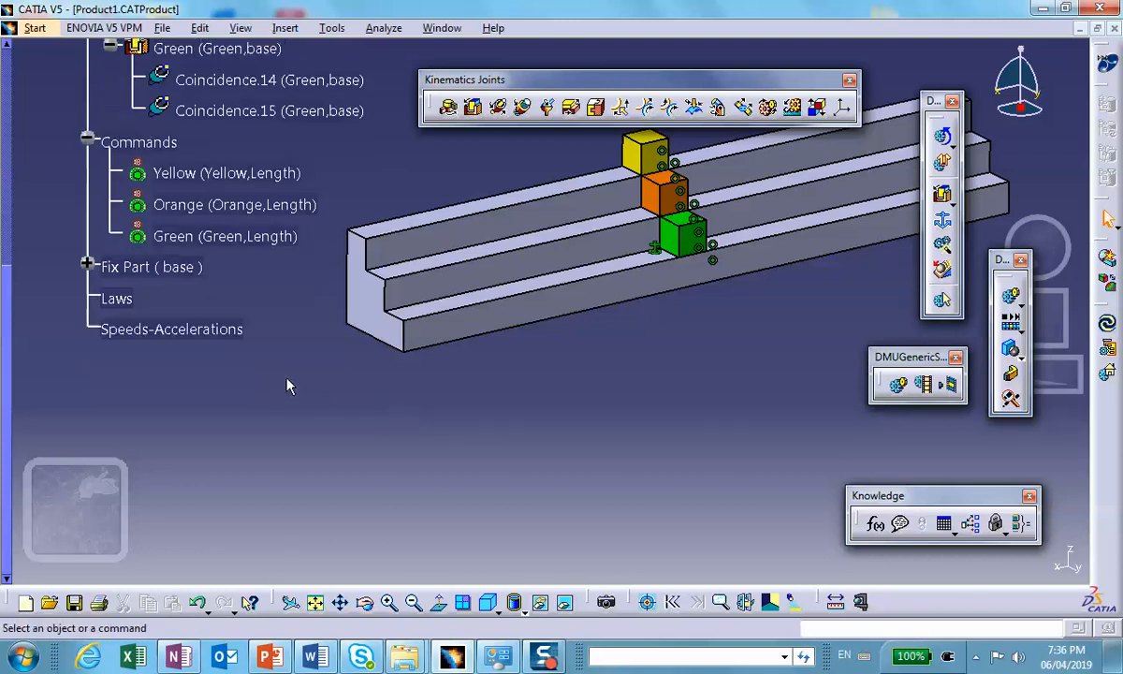
{"action": "left_click", "coordinate": [35, 28]}
{"action": "left_click", "coordinate": [408, 422]}
{"action": "left_click", "coordinate": [35, 28]}
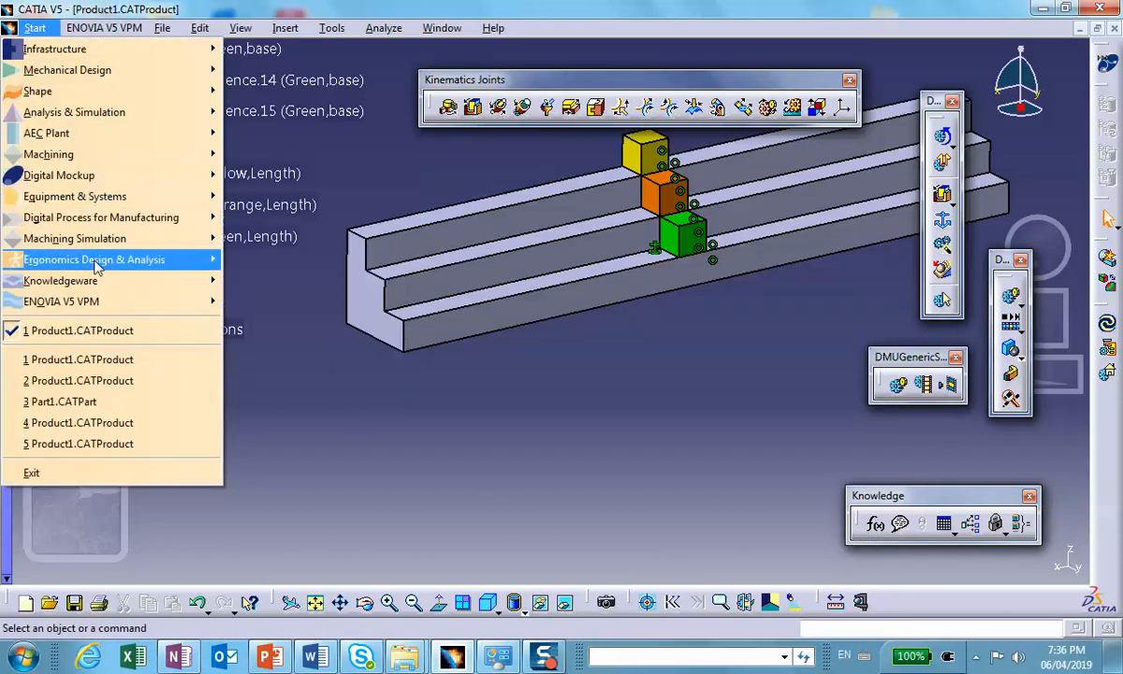
{"action": "mouse_move", "coordinate": [103, 285]}
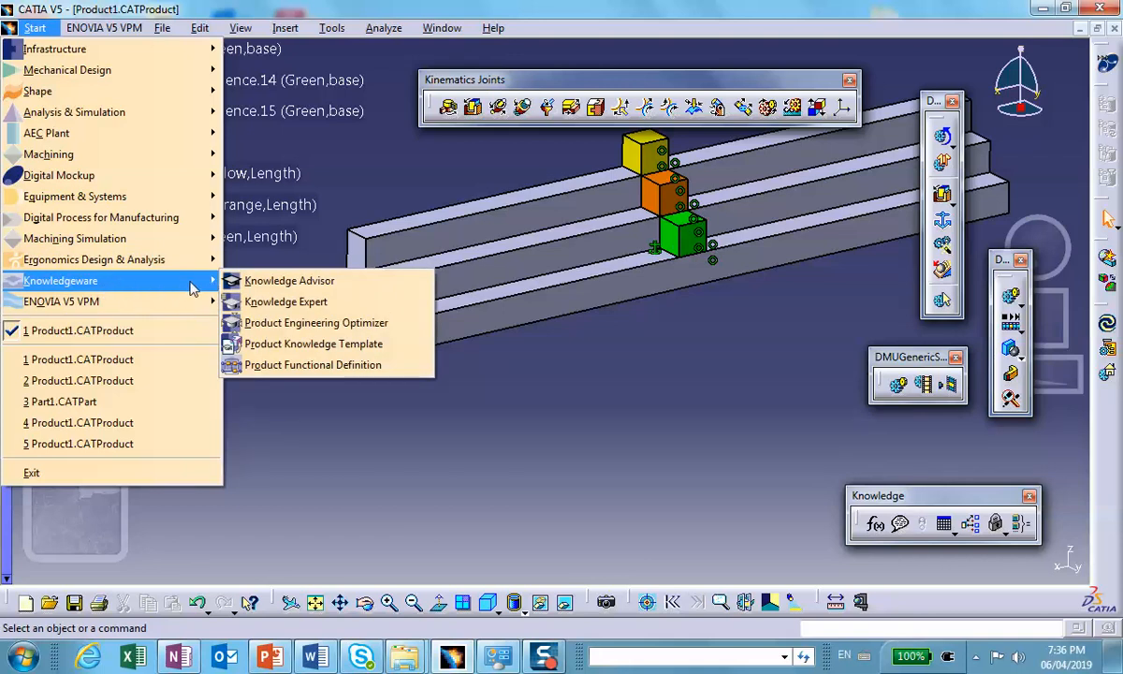
{"action": "left_click", "coordinate": [286, 281]}
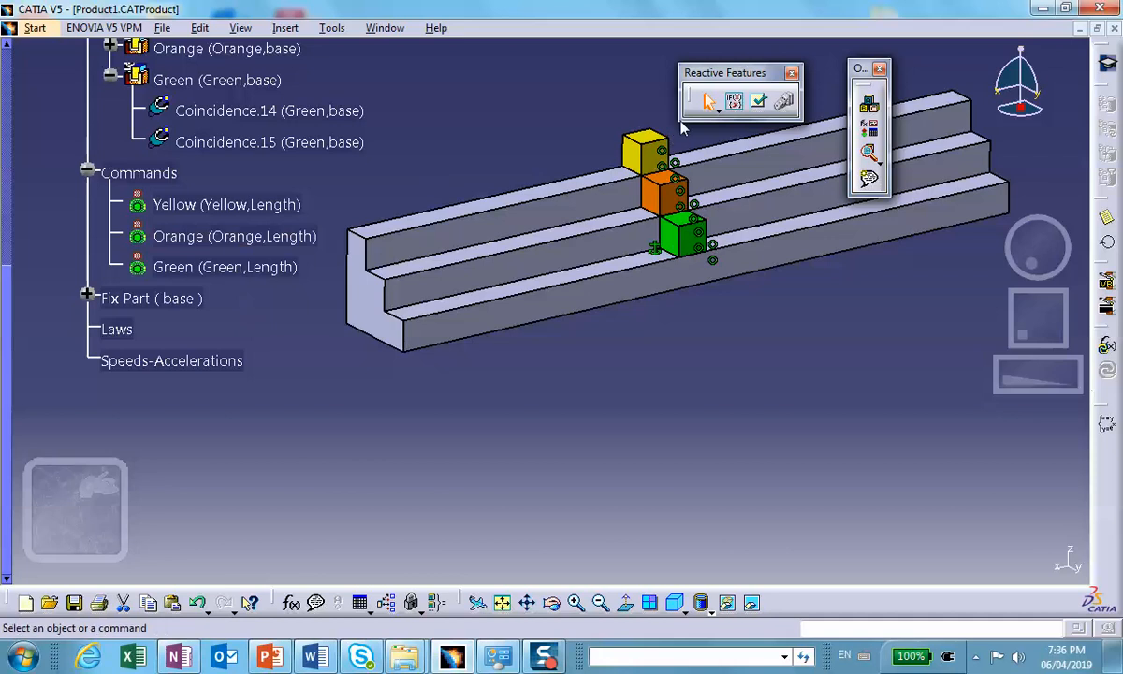
Step: Create a new rule named Yellow in the product's relations and open its body for editing
{"action": "left_click", "coordinate": [734, 100]}
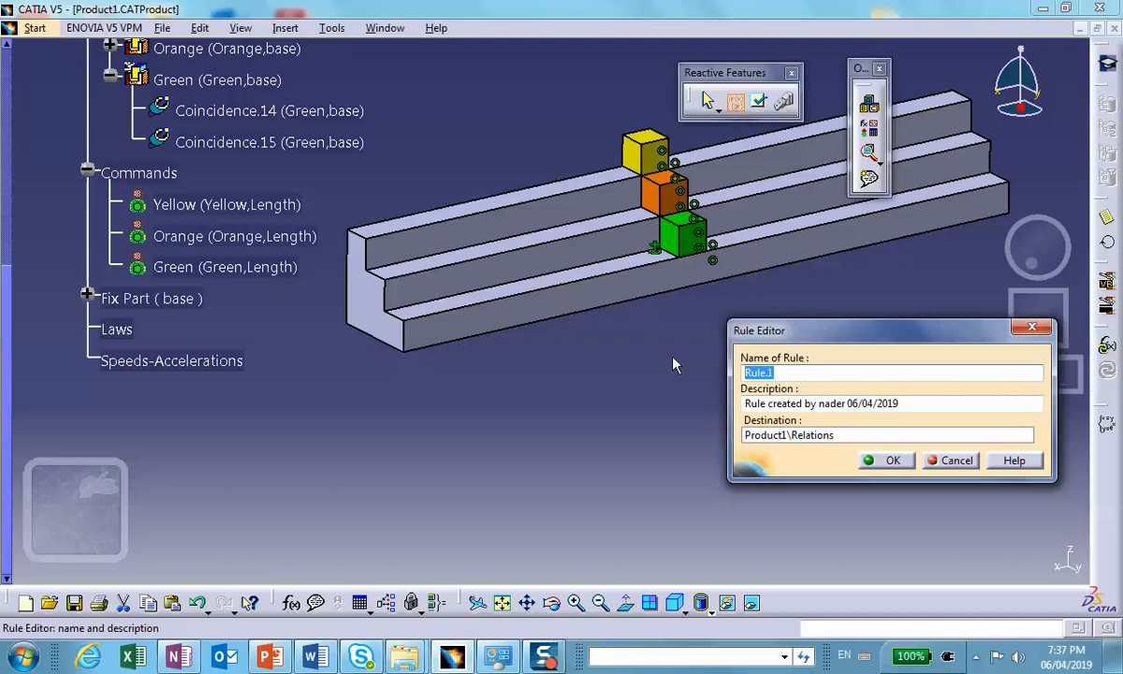
{"action": "type", "text": "Yellow"}
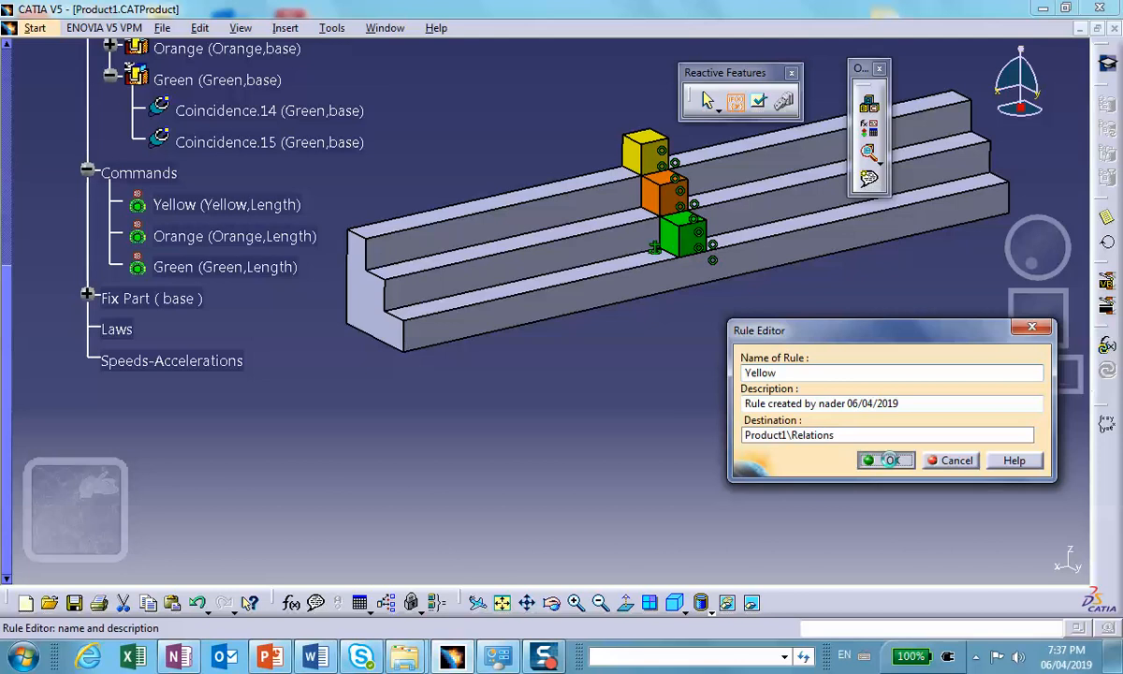
{"action": "left_click", "coordinate": [885, 460]}
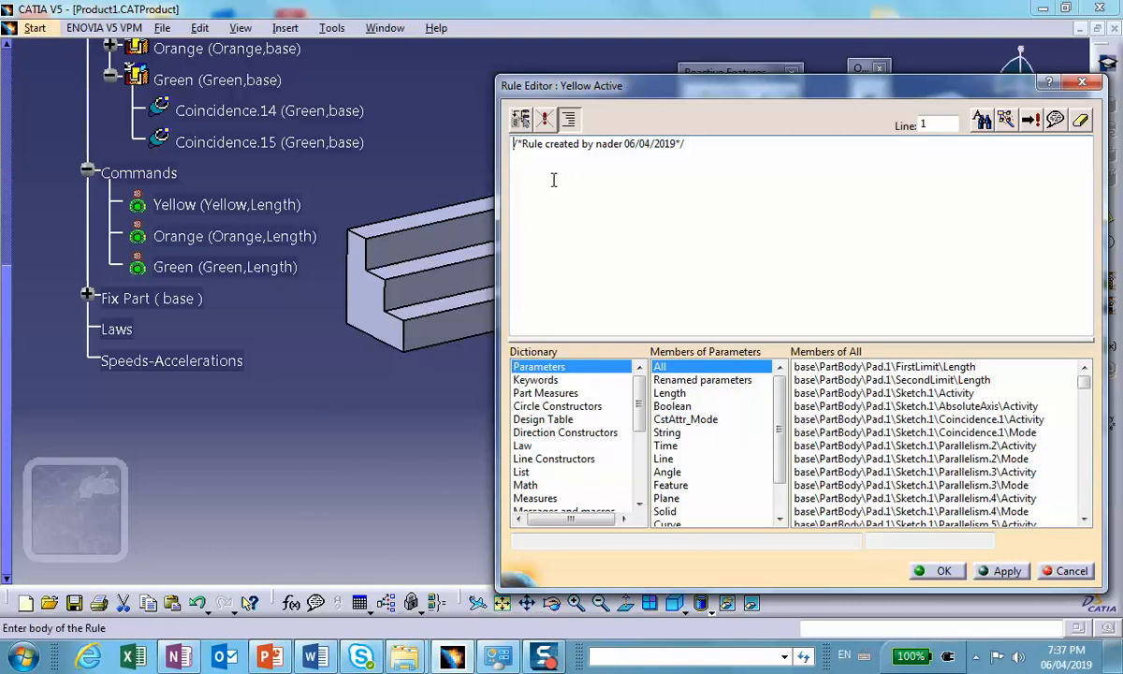
Step: Check the yellow block's displacement profile in PowerPoint, and start the rule in CATIA with the condition if Mechanism.1\KINTime <3s
{"action": "left_click", "coordinate": [693, 148]}
{"action": "left_click", "coordinate": [269, 655]}
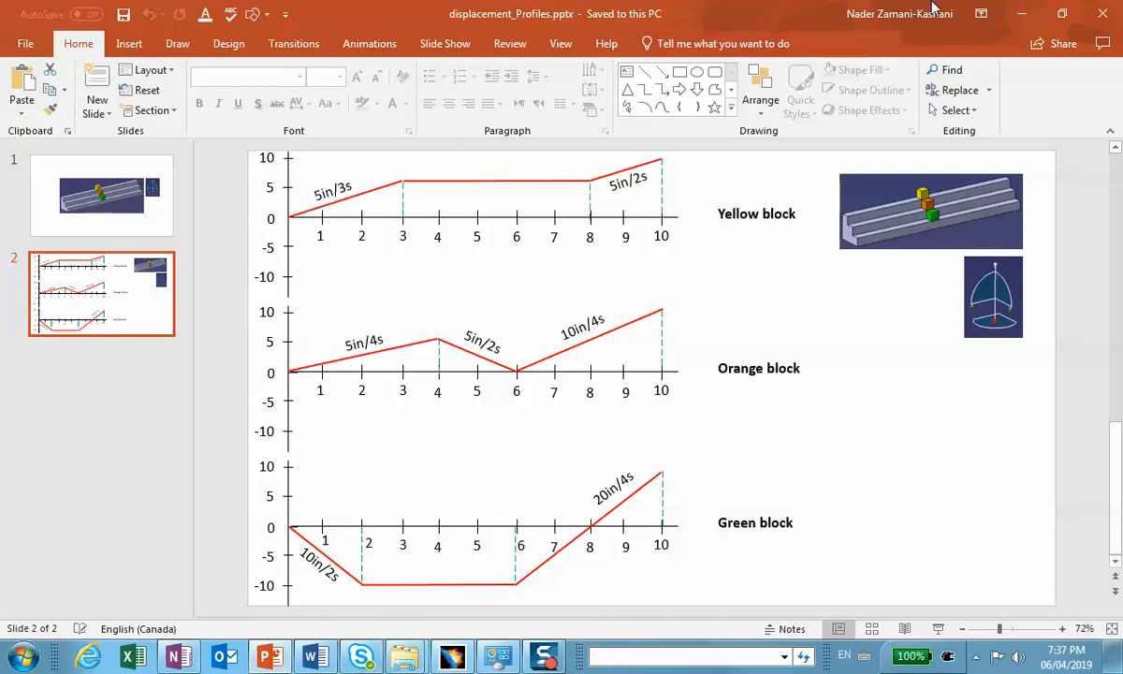
{"action": "left_click", "coordinate": [1024, 14]}
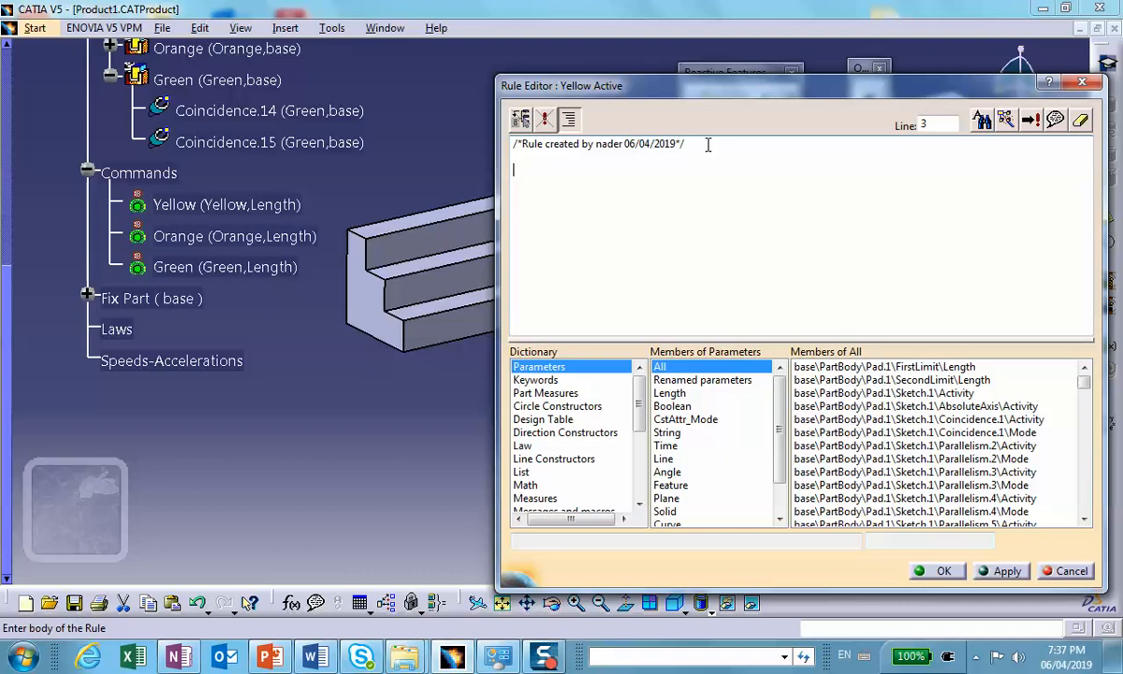
{"action": "key", "text": "Return"}
{"action": "type", "text": "if"}
{"action": "left_click", "coordinate": [665, 446]}
{"action": "double_click", "coordinate": [827, 367]}
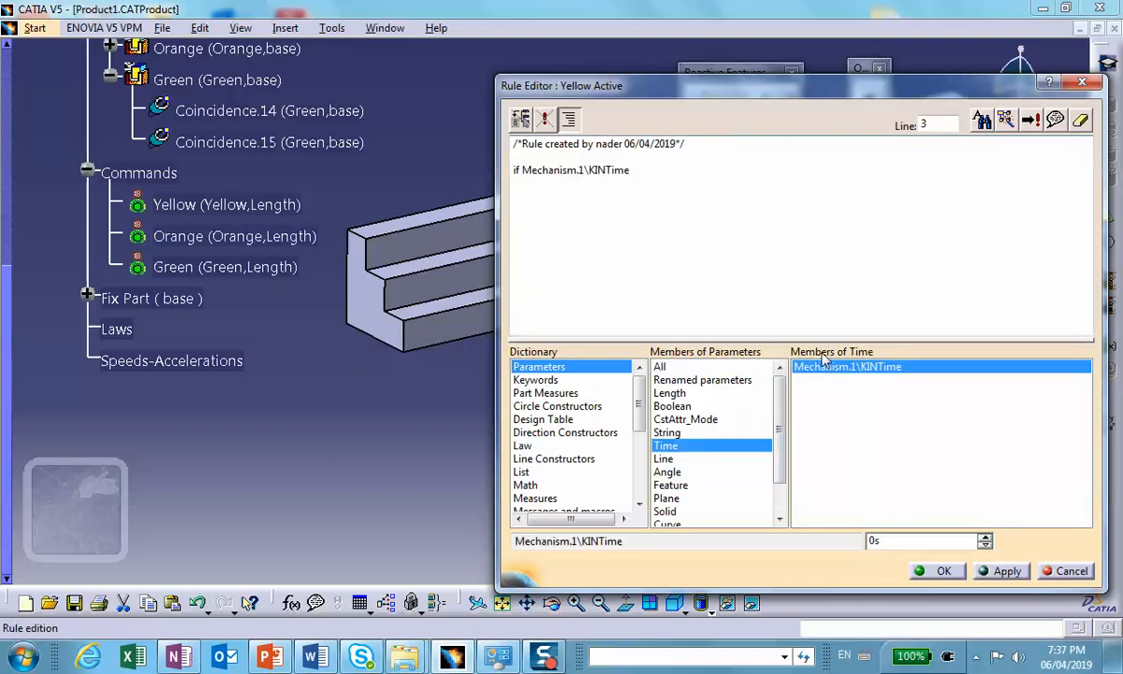
{"action": "type", "text": "<3s"}
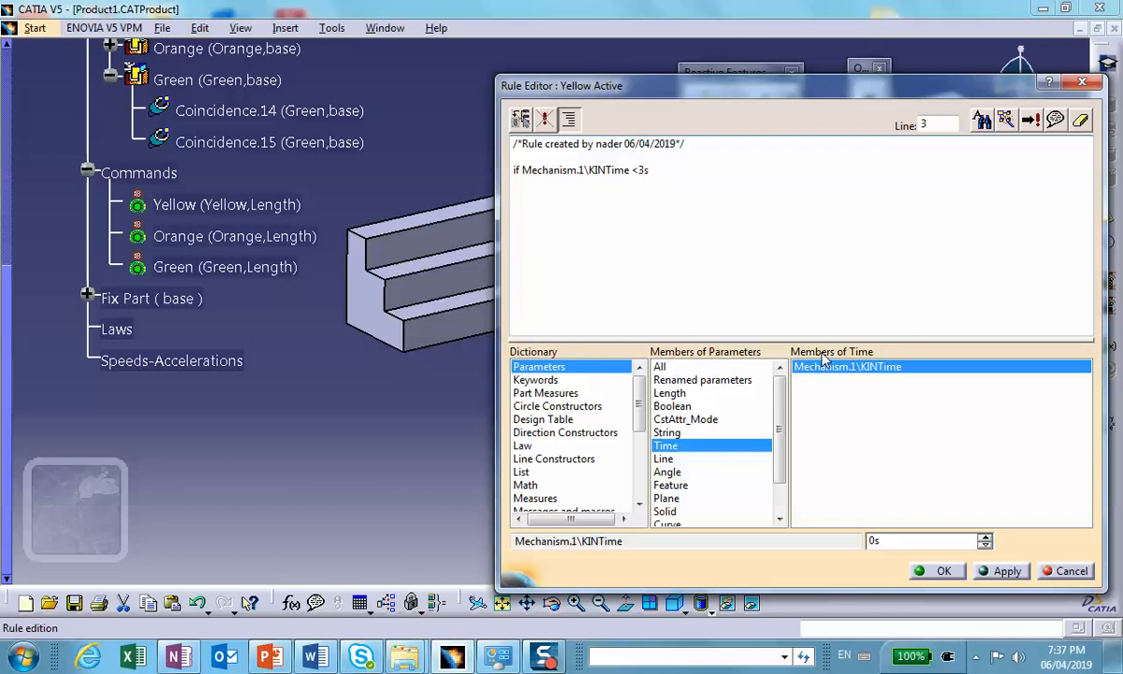
Step: On an indented line below the condition, insert the Mechanism.1\Commands\Yellow\Length parameter, filtering the parameters to those of Mechanism.1
{"action": "key", "text": "Return"}
{"action": "key", "text": "Tab"}
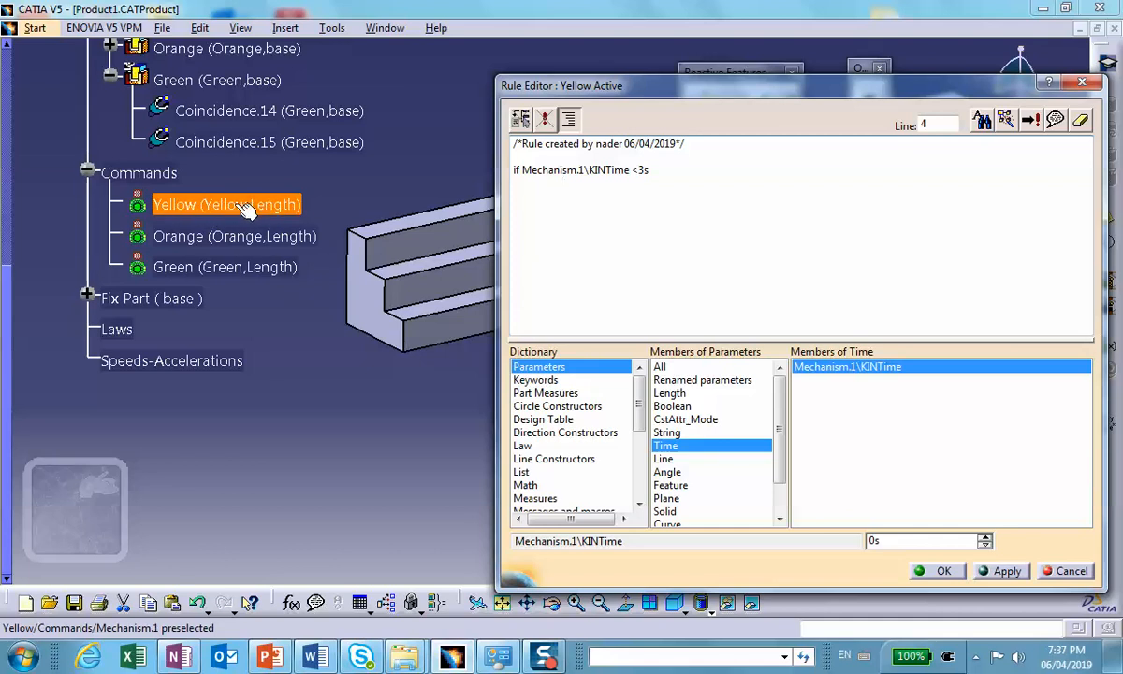
{"action": "left_click", "coordinate": [670, 369]}
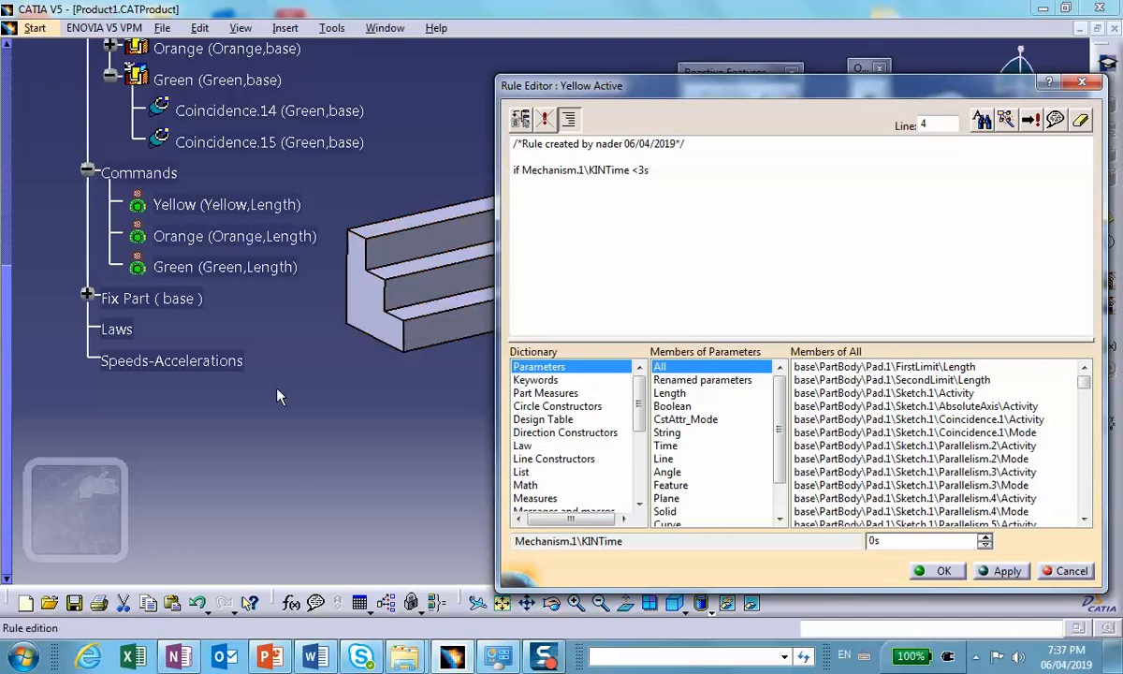
{"action": "scroll", "coordinate": [278, 405], "scroll_direction": "up", "scroll_amount": 5}
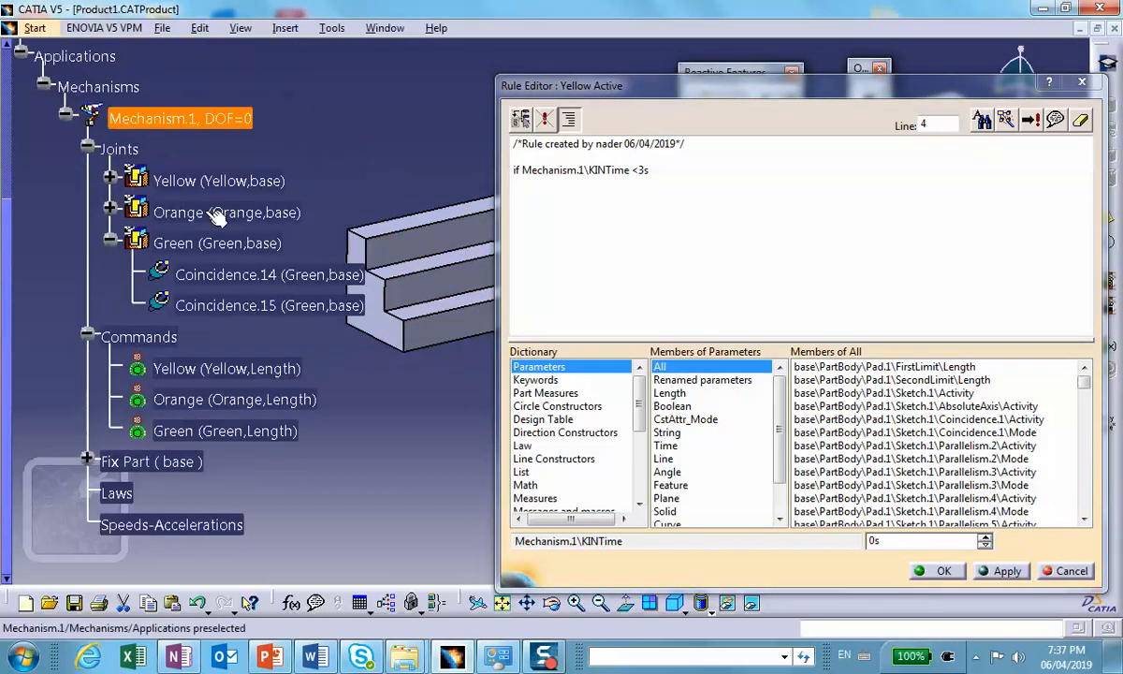
{"action": "left_click", "coordinate": [187, 119]}
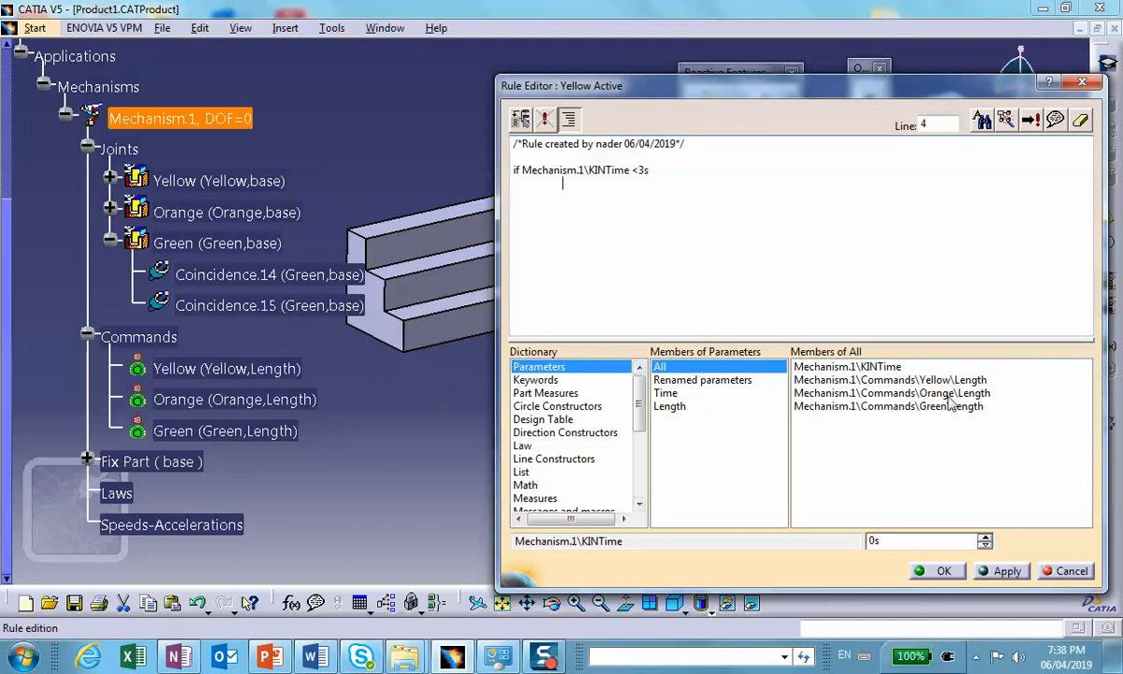
{"action": "left_click", "coordinate": [873, 379]}
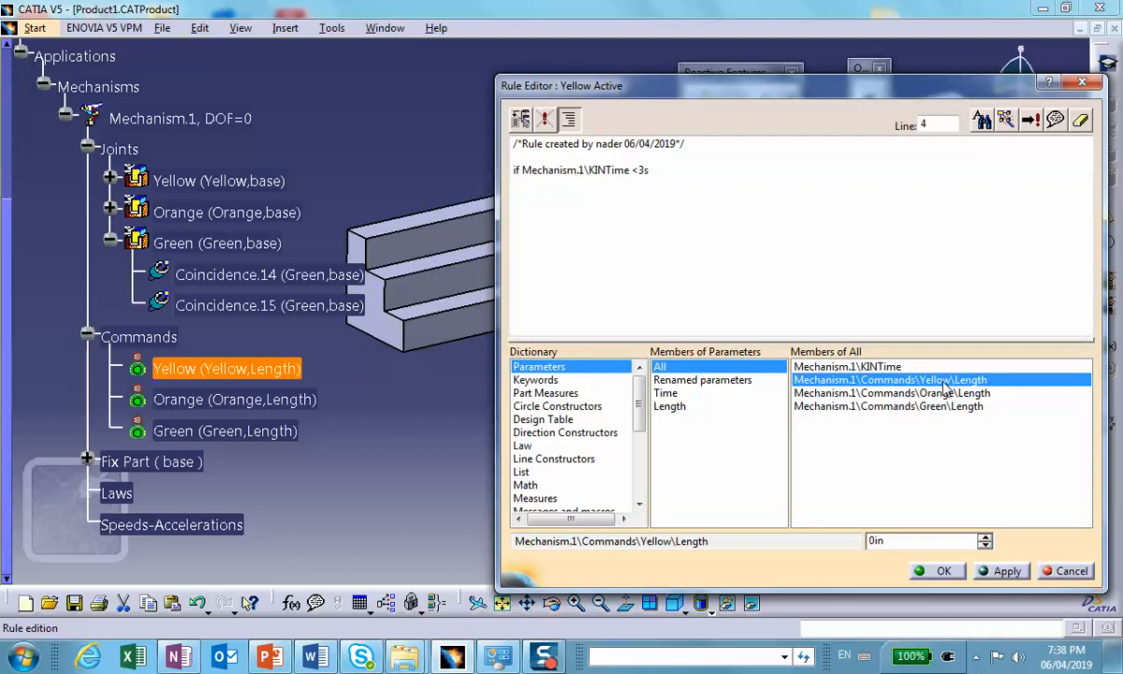
{"action": "double_click", "coordinate": [944, 381]}
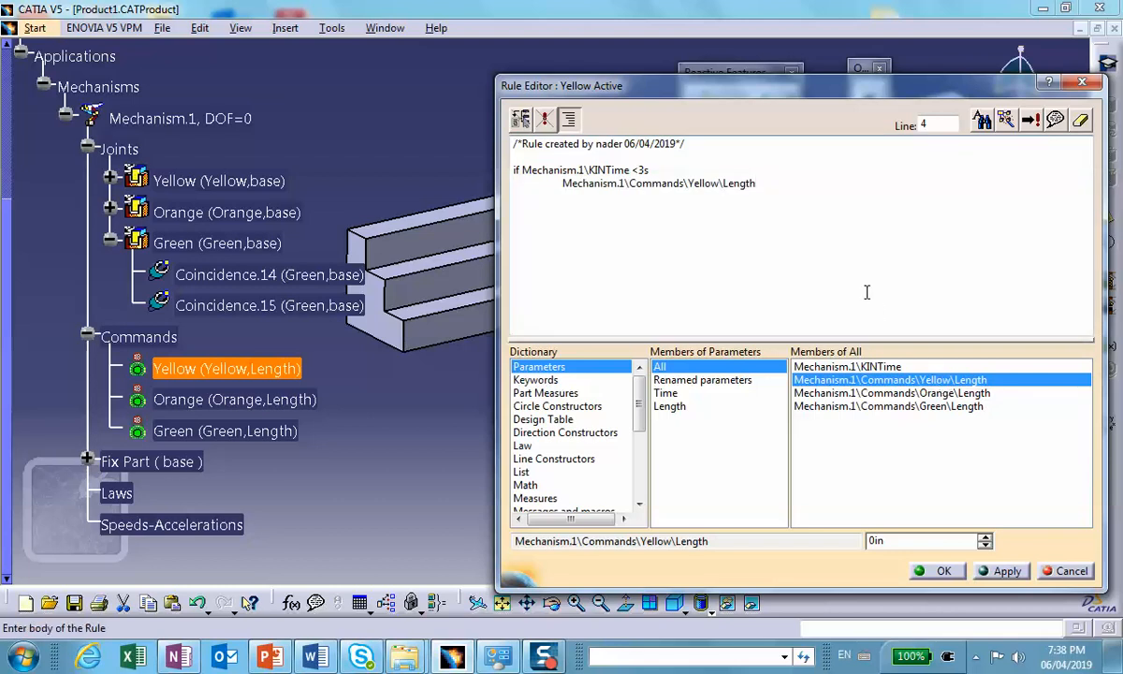
Step: Complete the first branch by setting the Yellow length to (5in/3s)*Mechanism.1\KINTime
{"action": "type", "text": "=(5is("}
{"action": "left_click", "coordinate": [796, 183]}
{"action": "type", "text": ")*"}
{"action": "left_click", "coordinate": [824, 367]}
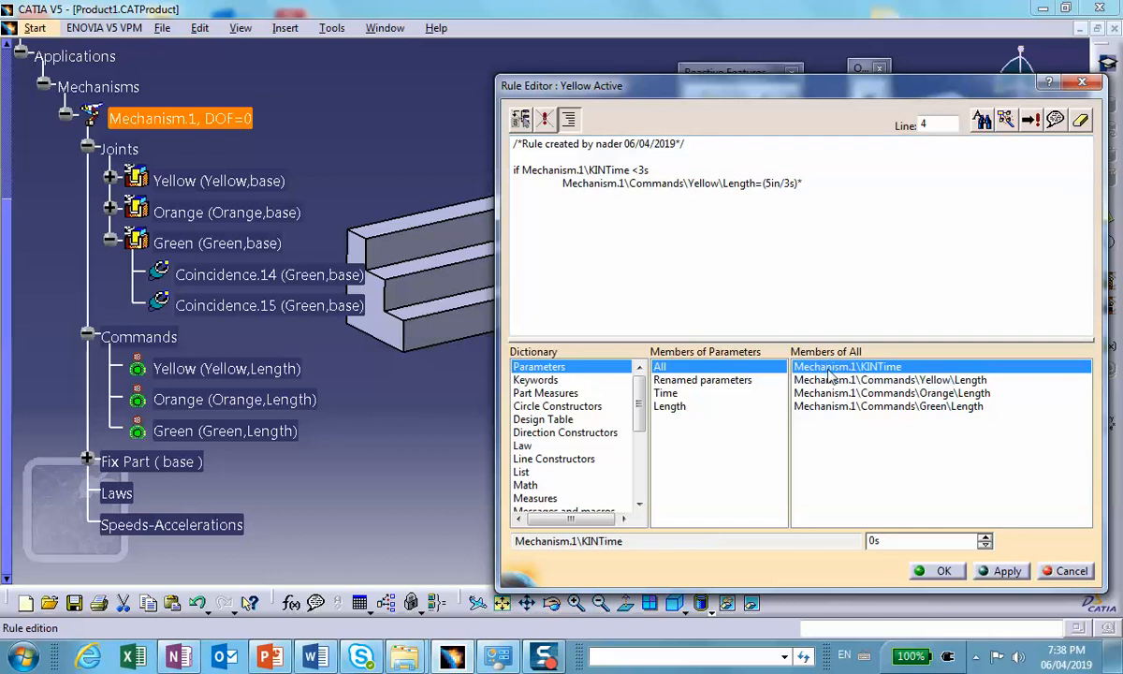
{"action": "double_click", "coordinate": [827, 373]}
{"action": "left_click", "coordinate": [898, 251]}
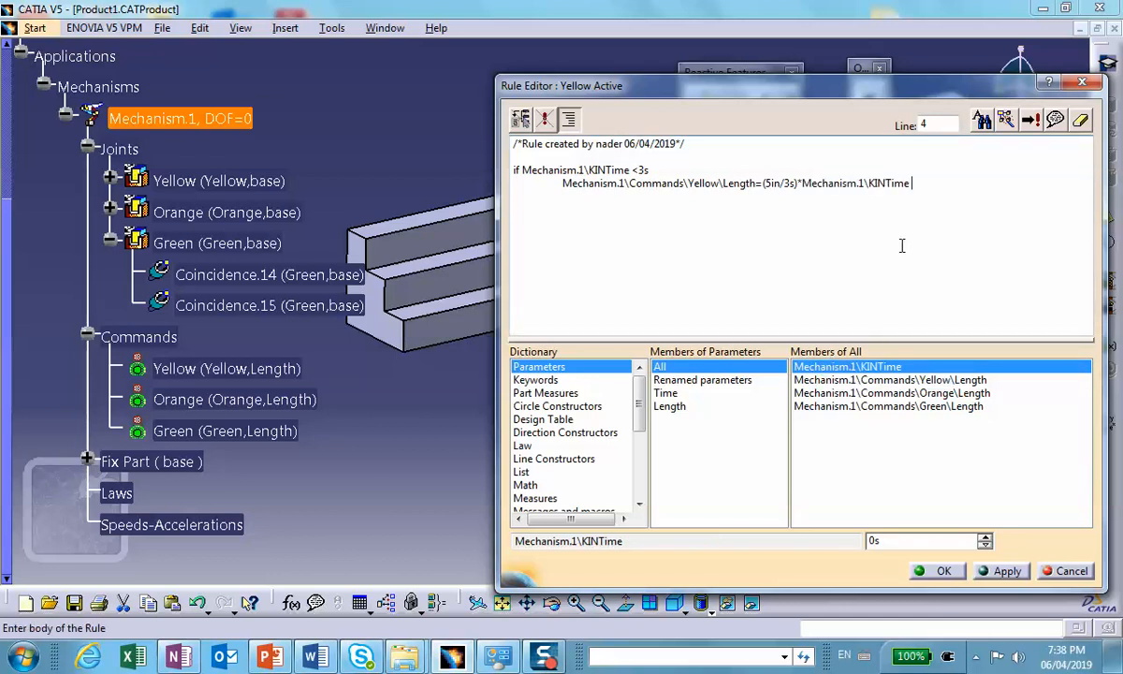
Step: Consult the displacement profile again and add the condition else if Mechanism.1\KINTime <5s below the first branch
{"action": "left_click", "coordinate": [271, 656]}
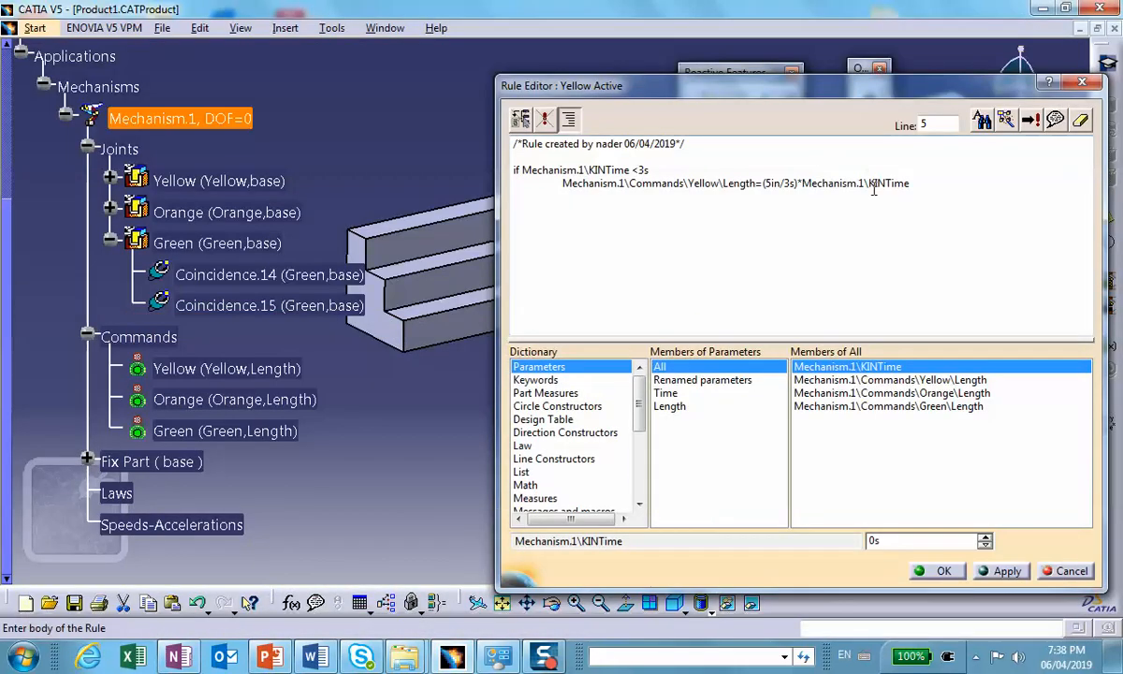
{"action": "left_click", "coordinate": [917, 183]}
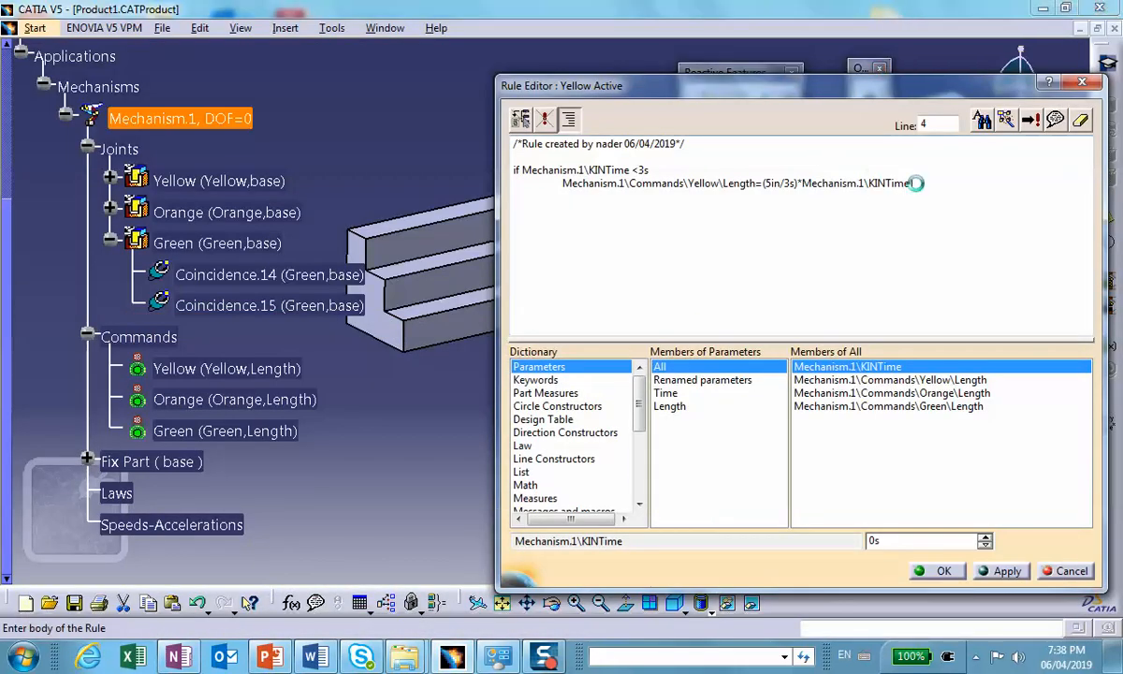
{"action": "key", "text": "Return"}
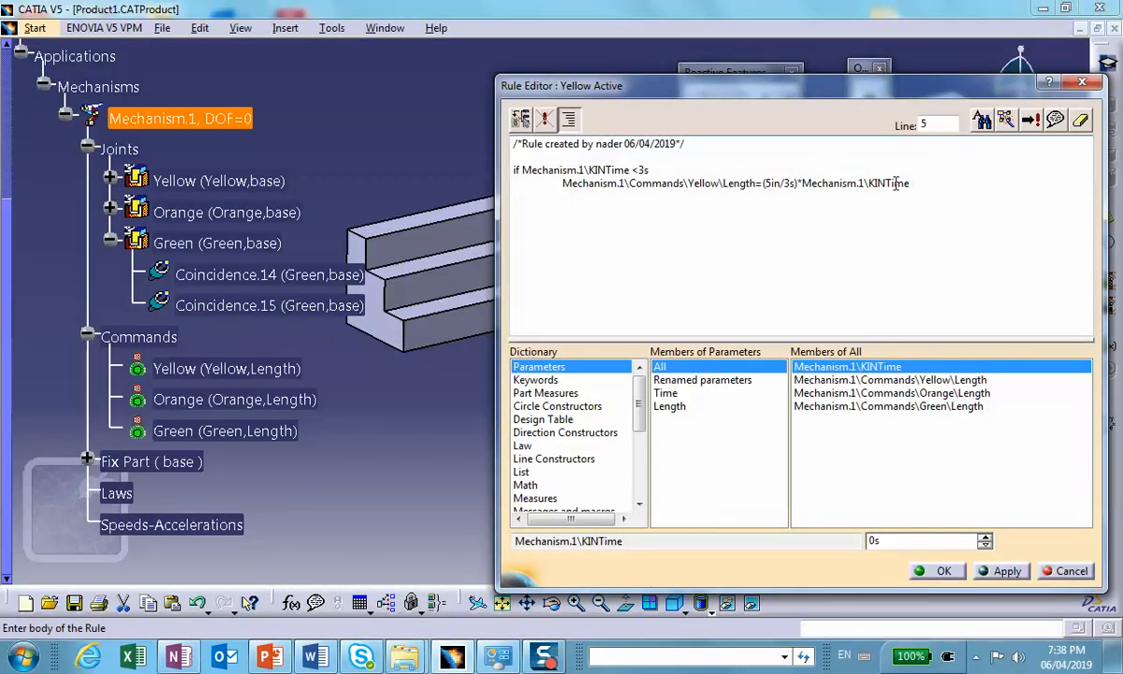
{"action": "type", "text": "else if"}
{"action": "left_click", "coordinate": [667, 393]}
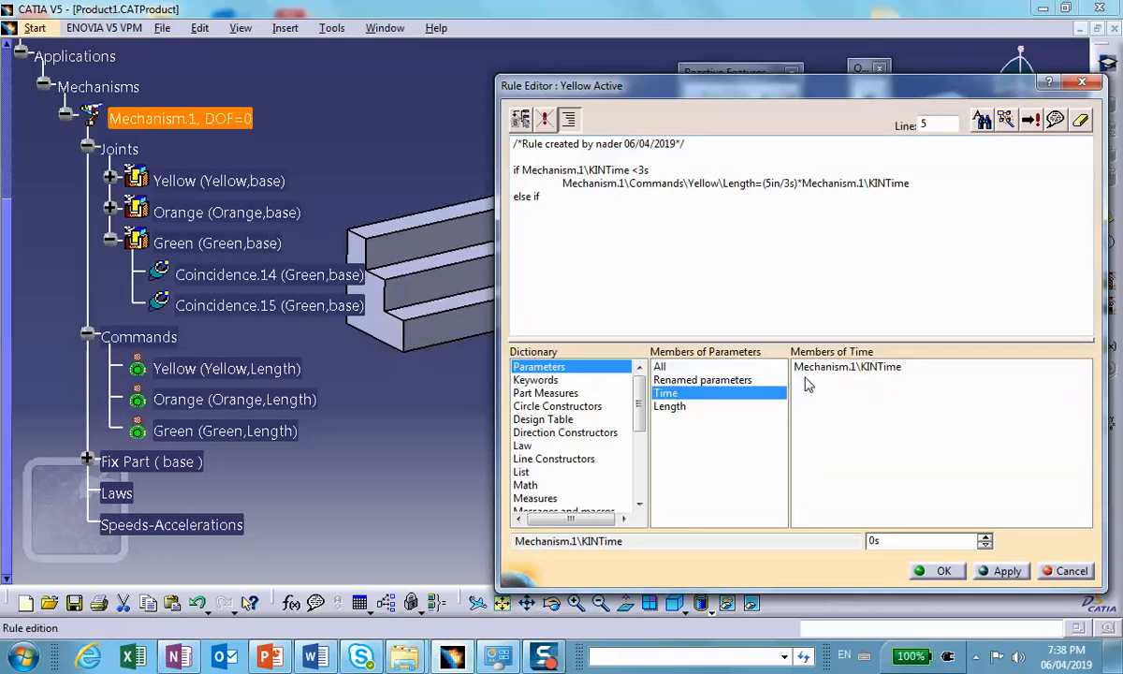
{"action": "double_click", "coordinate": [824, 366]}
{"action": "left_click", "coordinate": [710, 368]}
{"action": "left_click", "coordinate": [656, 198]}
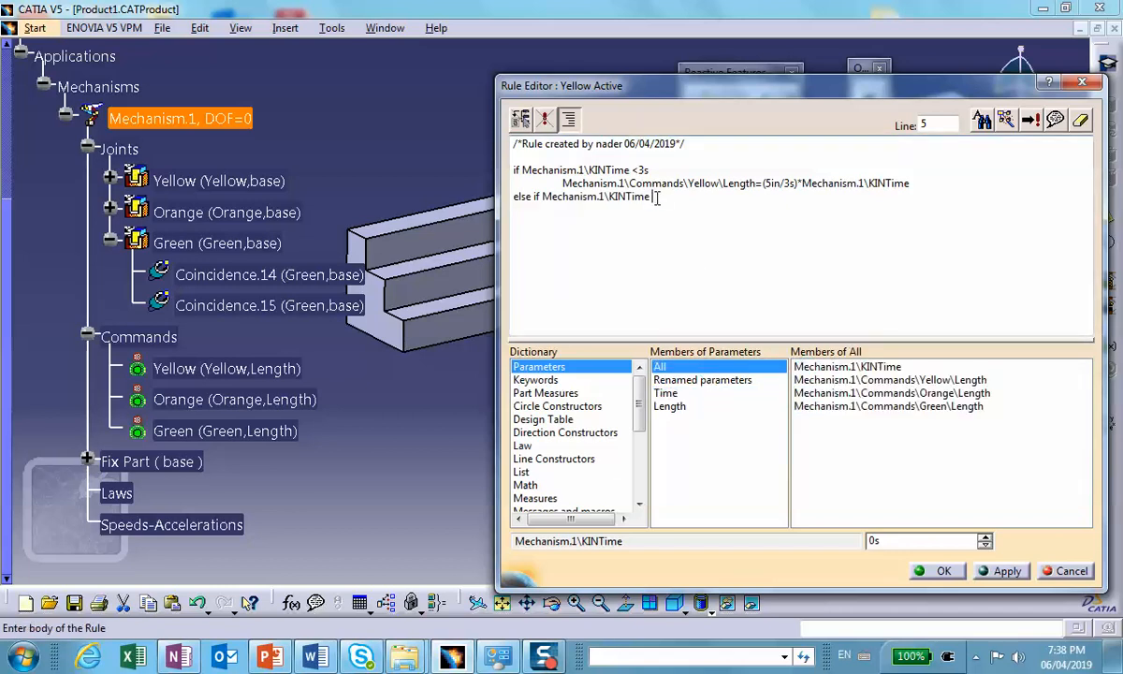
{"action": "type", "text": "<5s"}
Step: Set Mechanism.1\Commands\Yellow\Length = 5in in the indented line of the second branch
{"action": "key", "text": "Return"}
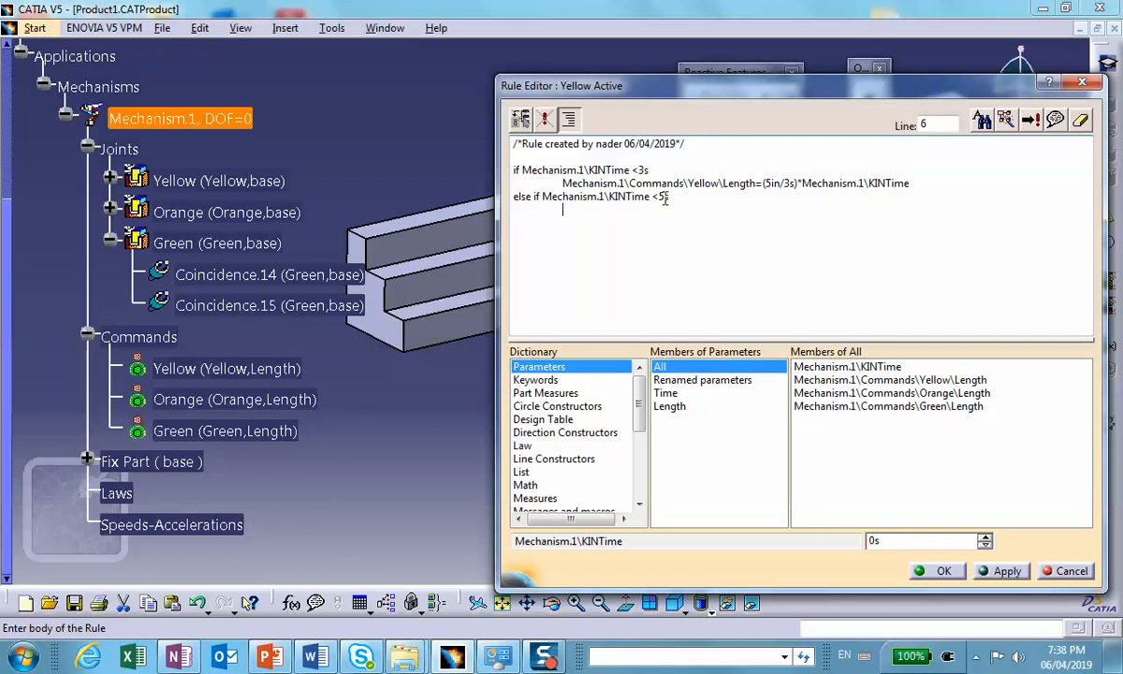
{"action": "key", "text": "Tab"}
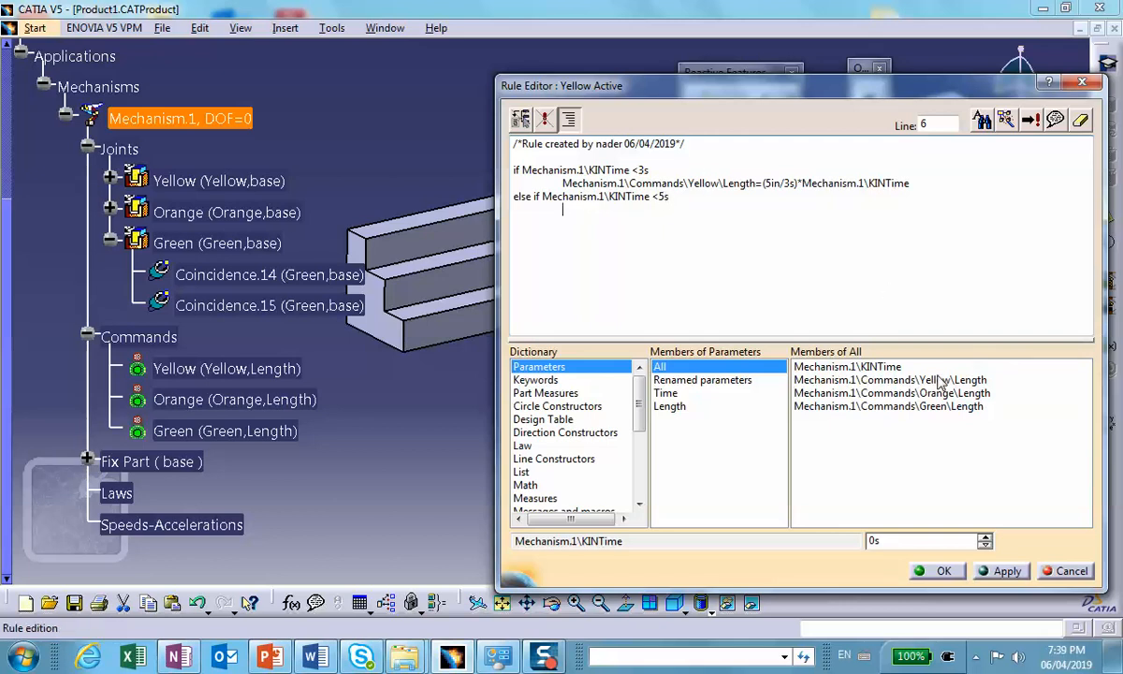
{"action": "double_click", "coordinate": [939, 382]}
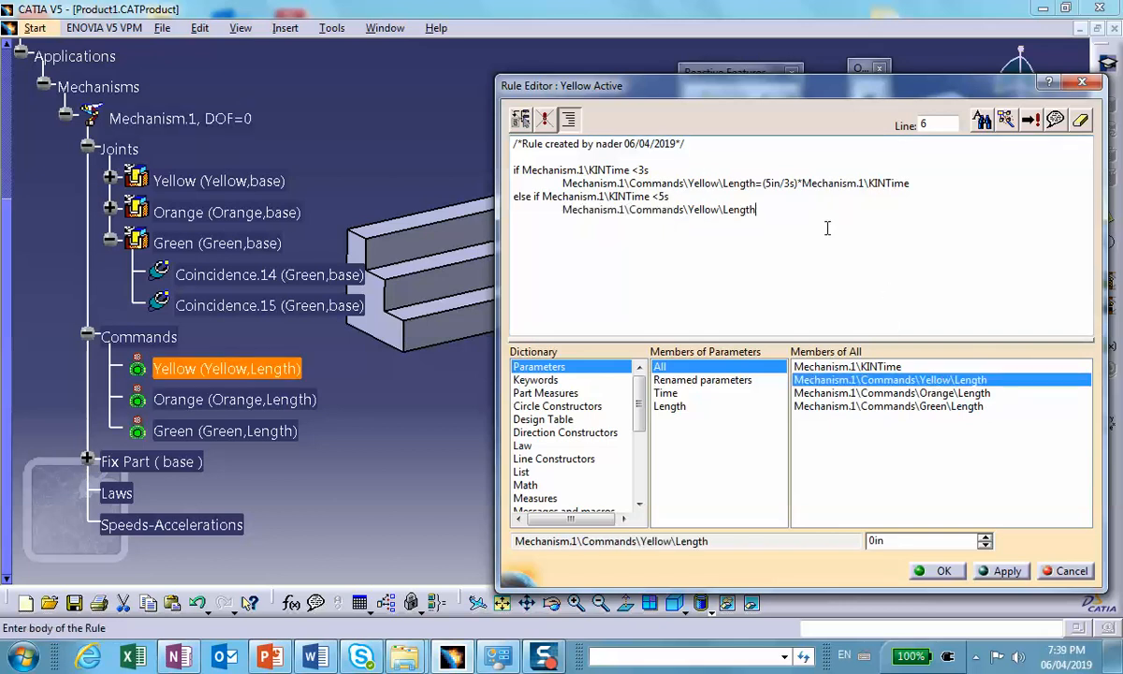
{"action": "type", "text": "= 5in"}
{"action": "key", "text": "Return"}
Step: Add an else branch setting Mechanism.1\Commands\Yellow\Length to 5in+(5in/2s)*(Mechanism.1\KINTime -8s), and confirm the rule
{"action": "type", "text": "else"}
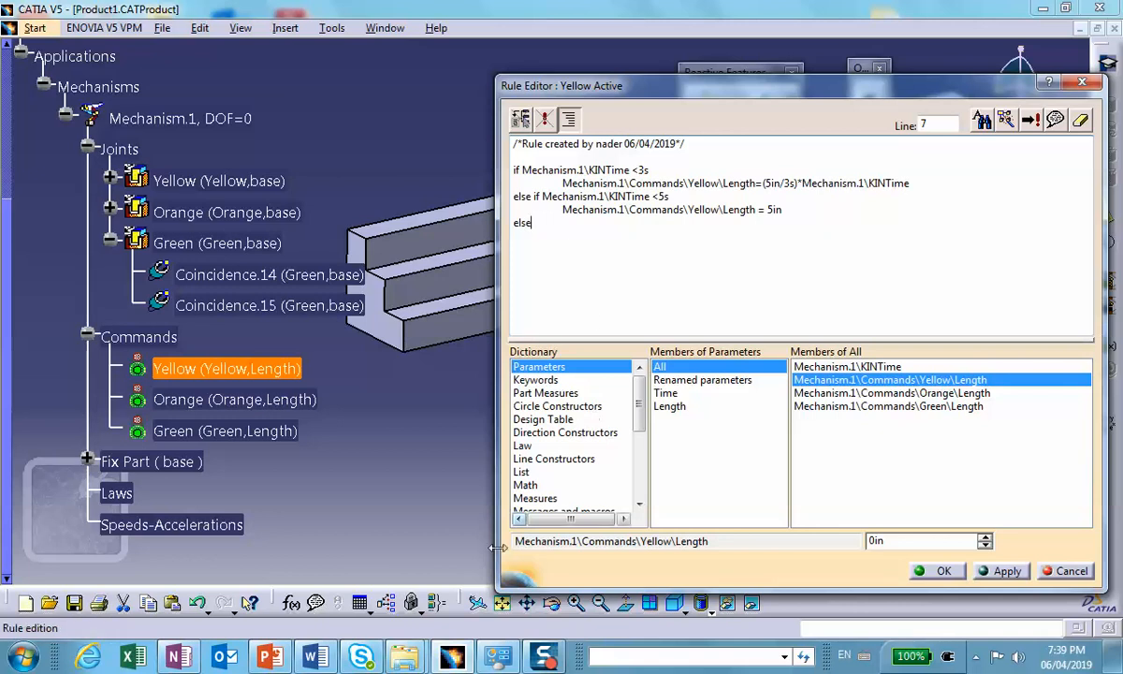
{"action": "mouse_move", "coordinate": [272, 657]}
{"action": "mouse_move", "coordinate": [294, 568]}
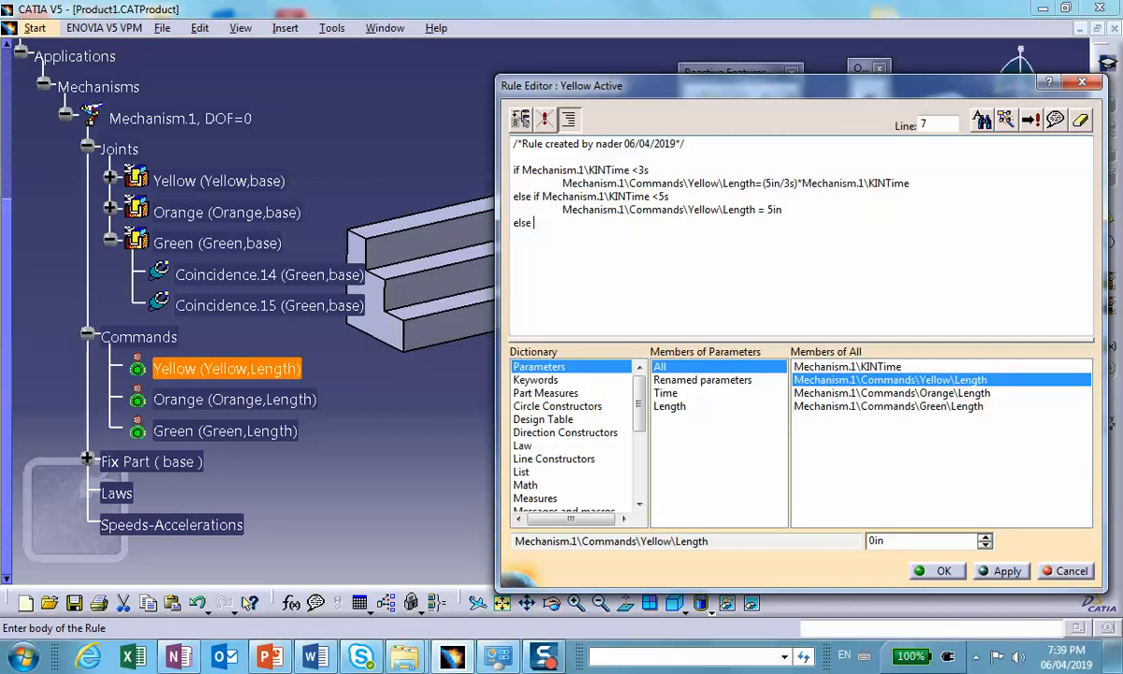
{"action": "left_click", "coordinate": [634, 235]}
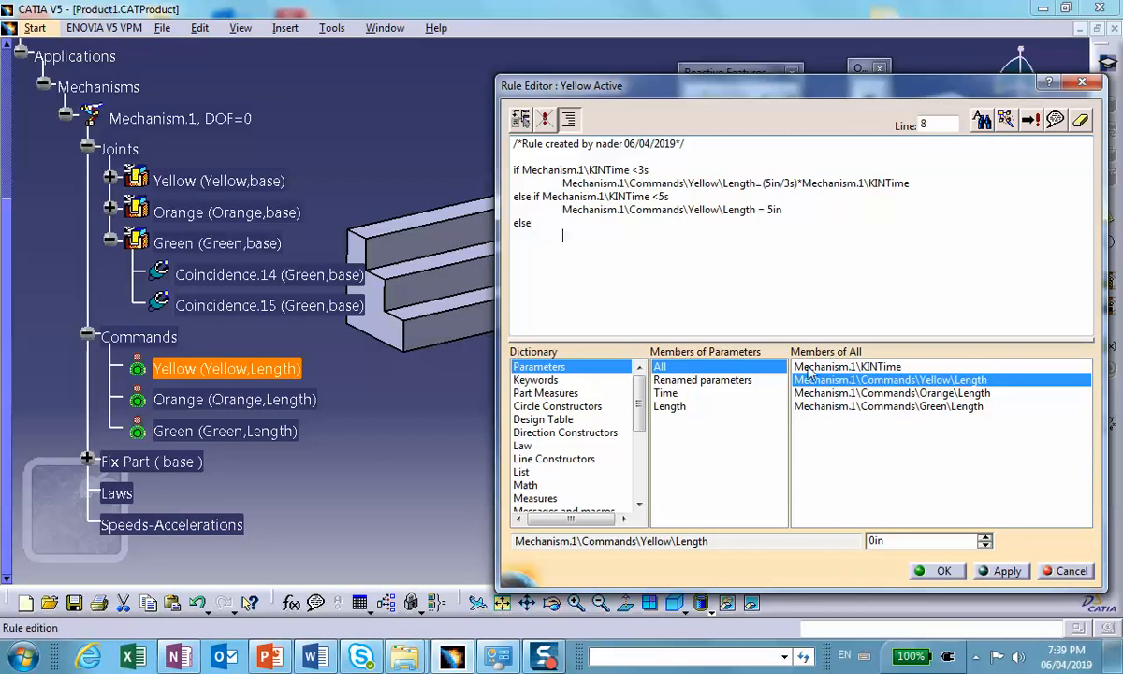
{"action": "double_click", "coordinate": [842, 379]}
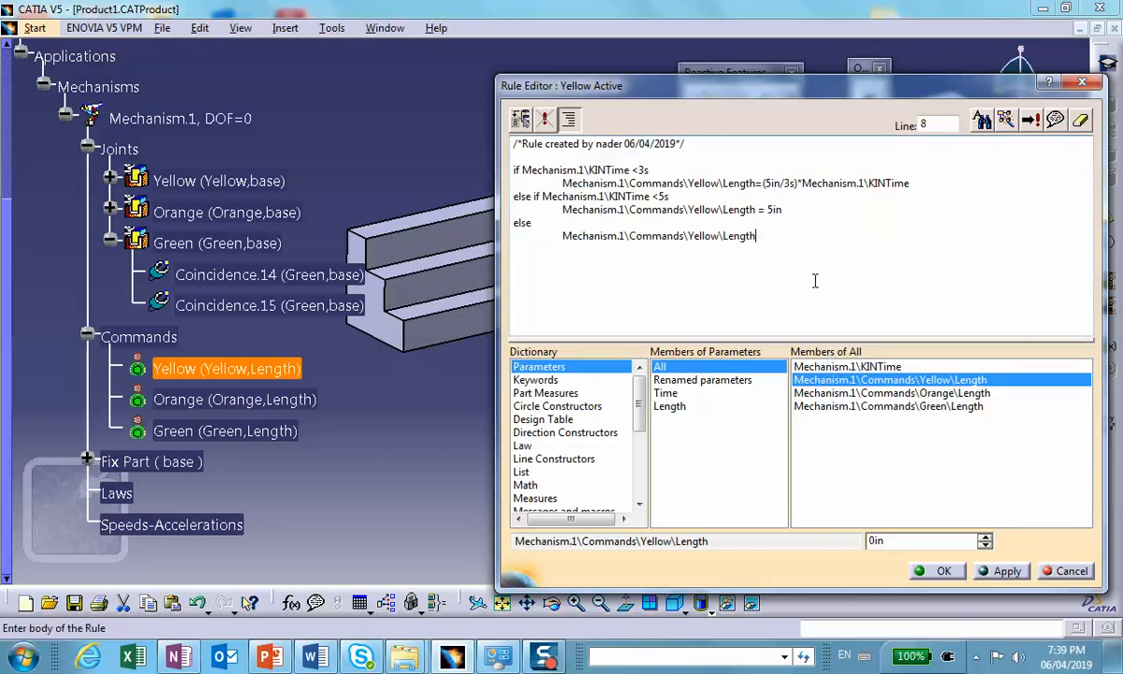
{"action": "type", "text": "= 5in+(5in/2s)*("}
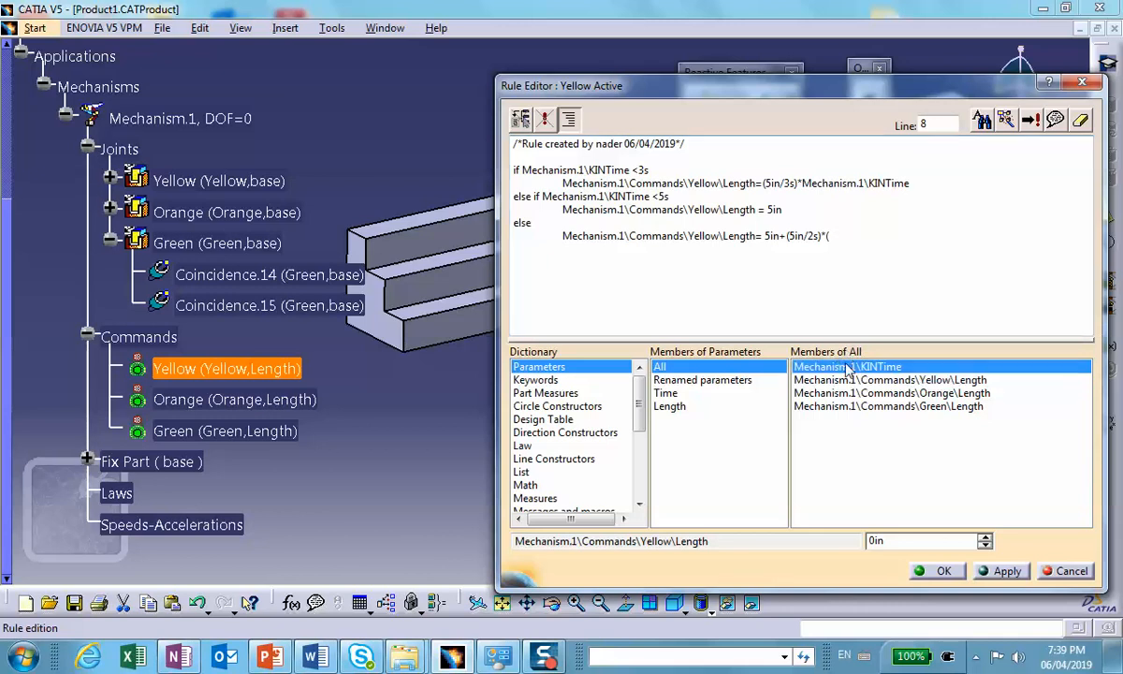
{"action": "double_click", "coordinate": [847, 366]}
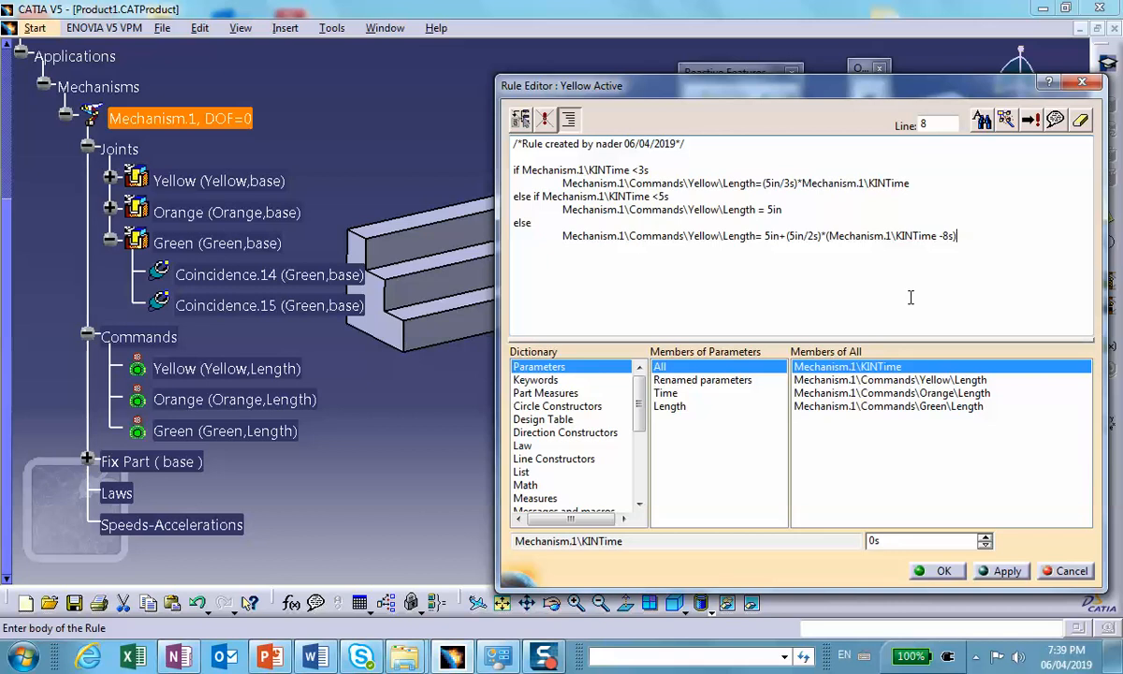
{"action": "left_click", "coordinate": [940, 567]}
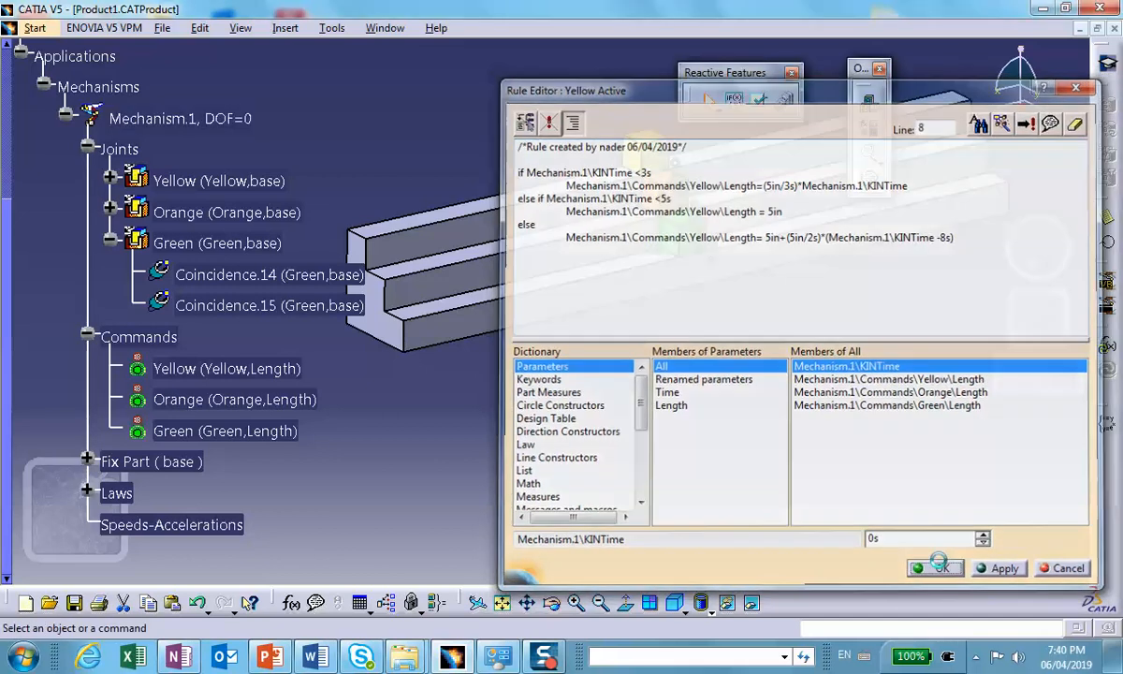
Step: Expand the mechanism's Laws to check the Yellow rule, and create a new rule named Orange
{"action": "scroll", "coordinate": [461, 455], "scroll_direction": "down", "scroll_amount": 3}
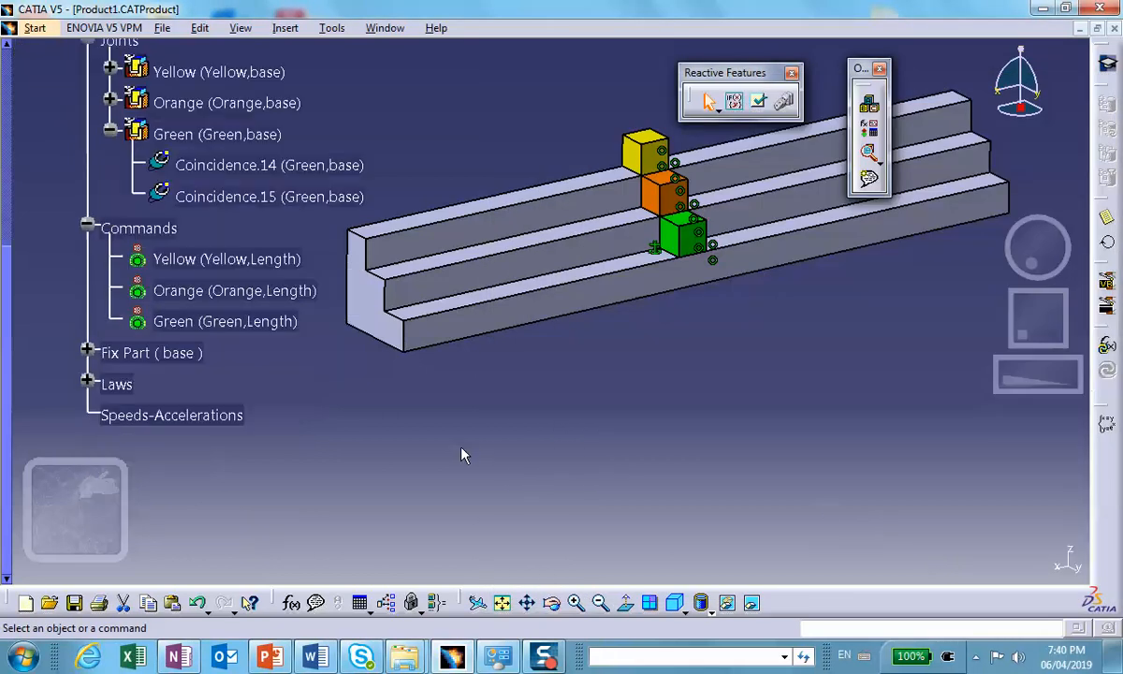
{"action": "left_click", "coordinate": [88, 379]}
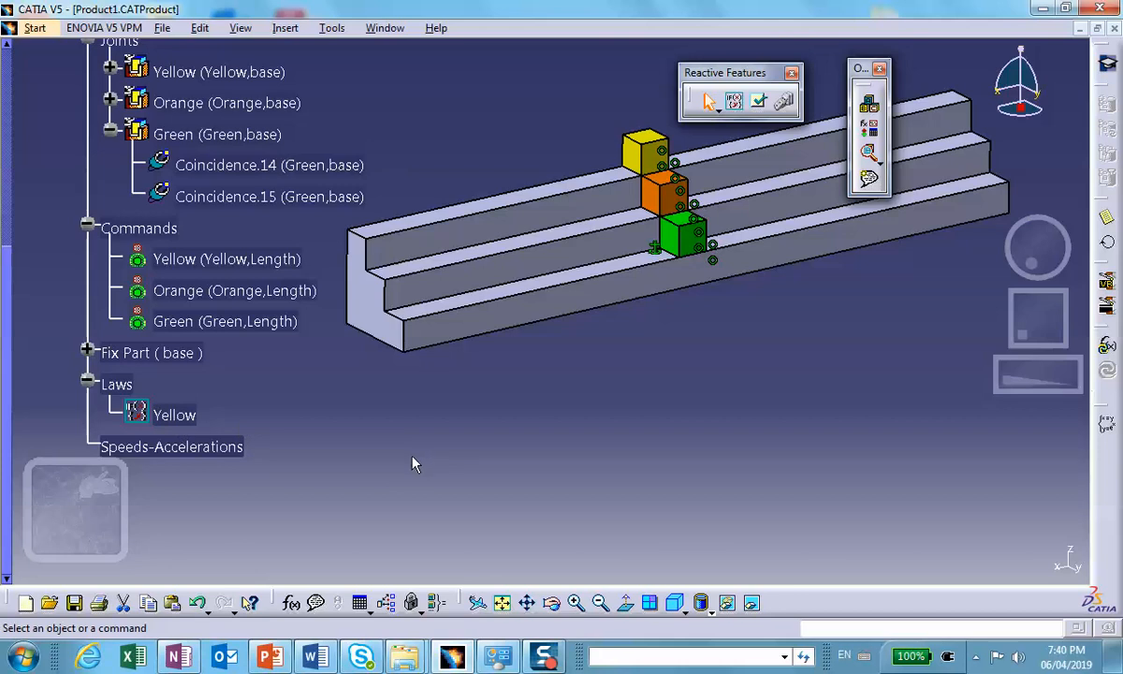
{"action": "left_click", "coordinate": [735, 100]}
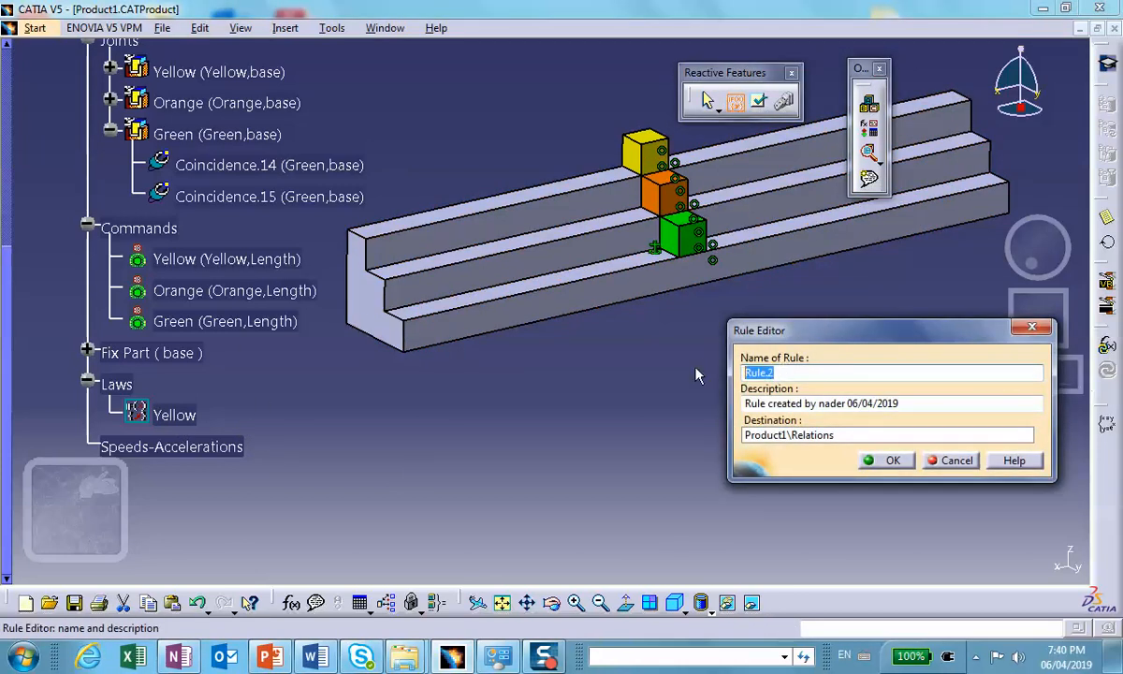
{"action": "type", "text": "Orange"}
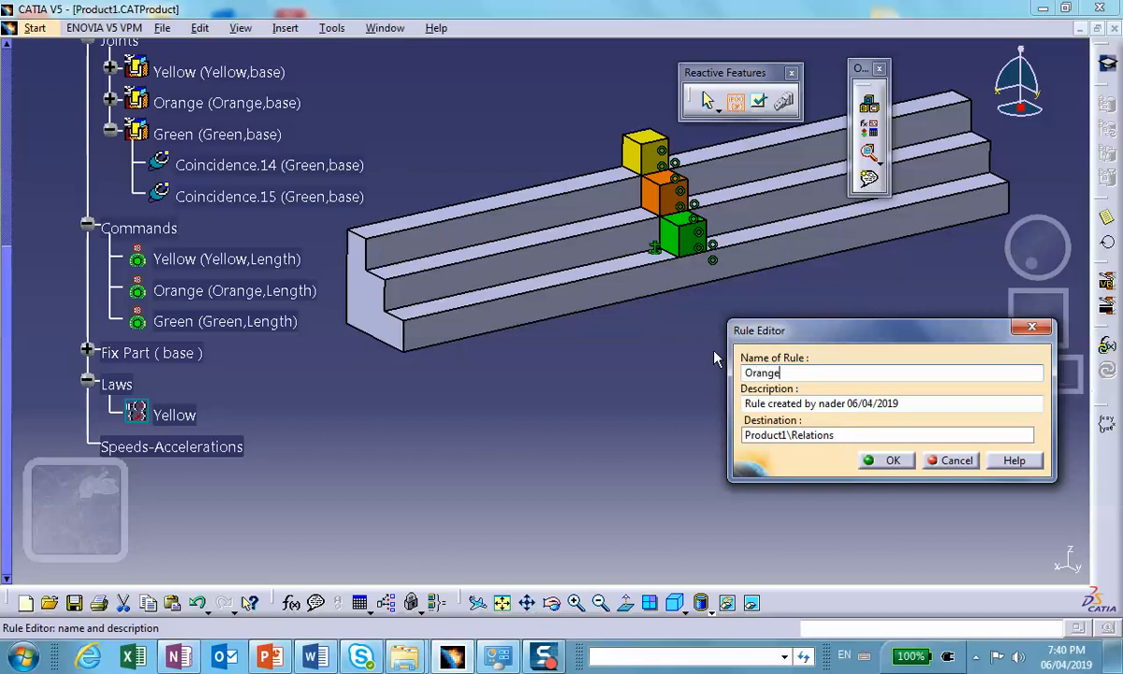
{"action": "left_click", "coordinate": [885, 459]}
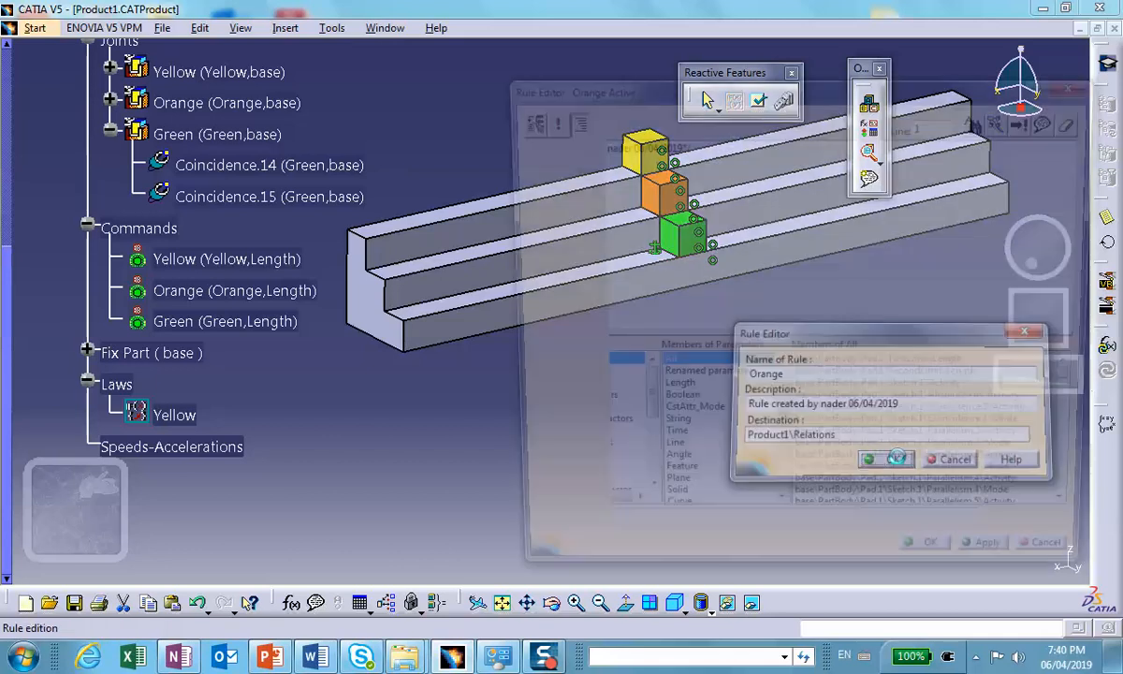
Step: Start the Orange rule's body below the comment and limit the parameter dictionary to those of Mechanism.1
{"action": "left_click", "coordinate": [700, 149]}
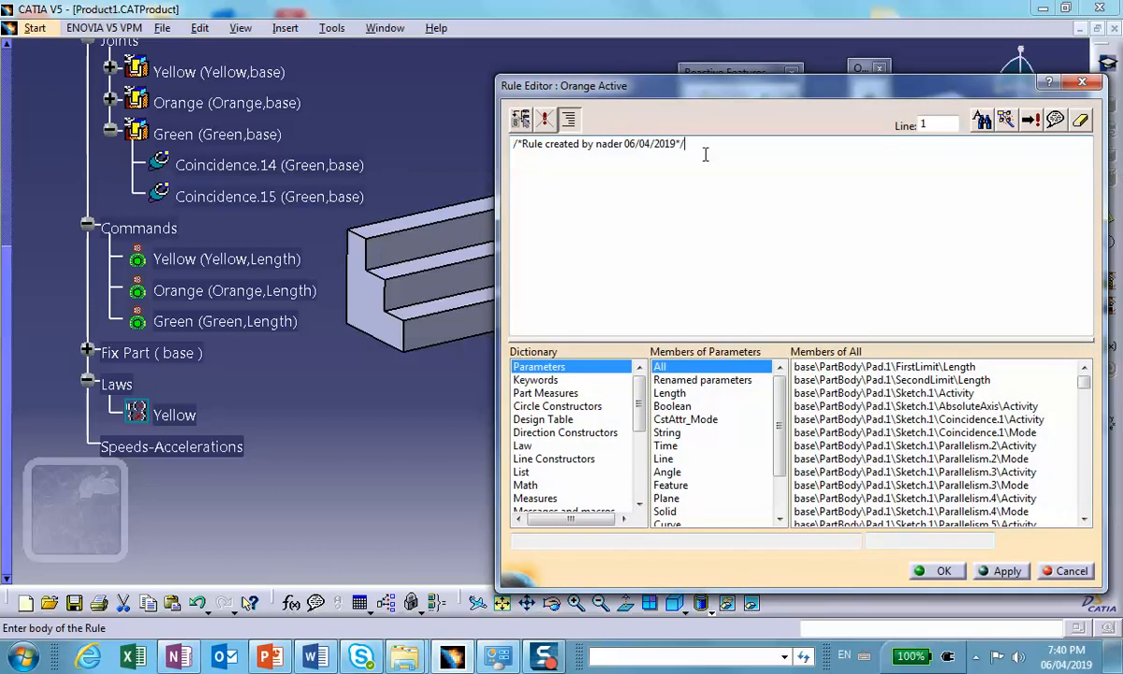
{"action": "key", "text": "Return"}
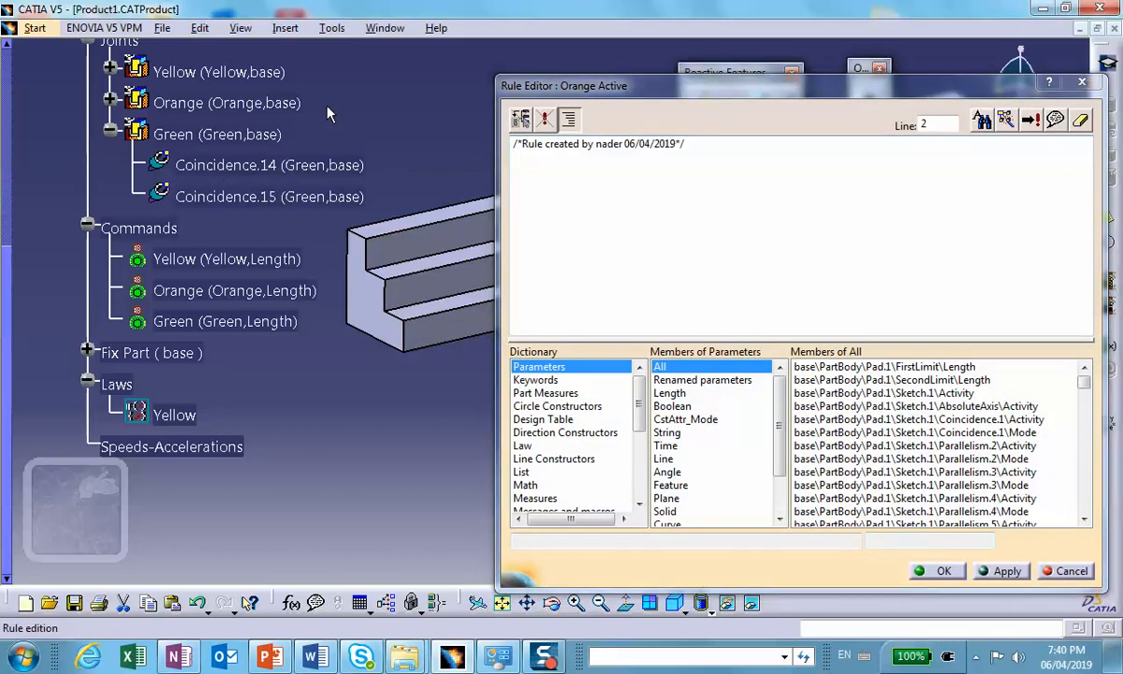
{"action": "scroll", "coordinate": [318, 105], "scroll_direction": "up", "scroll_amount": 3}
{"action": "left_click", "coordinate": [177, 118]}
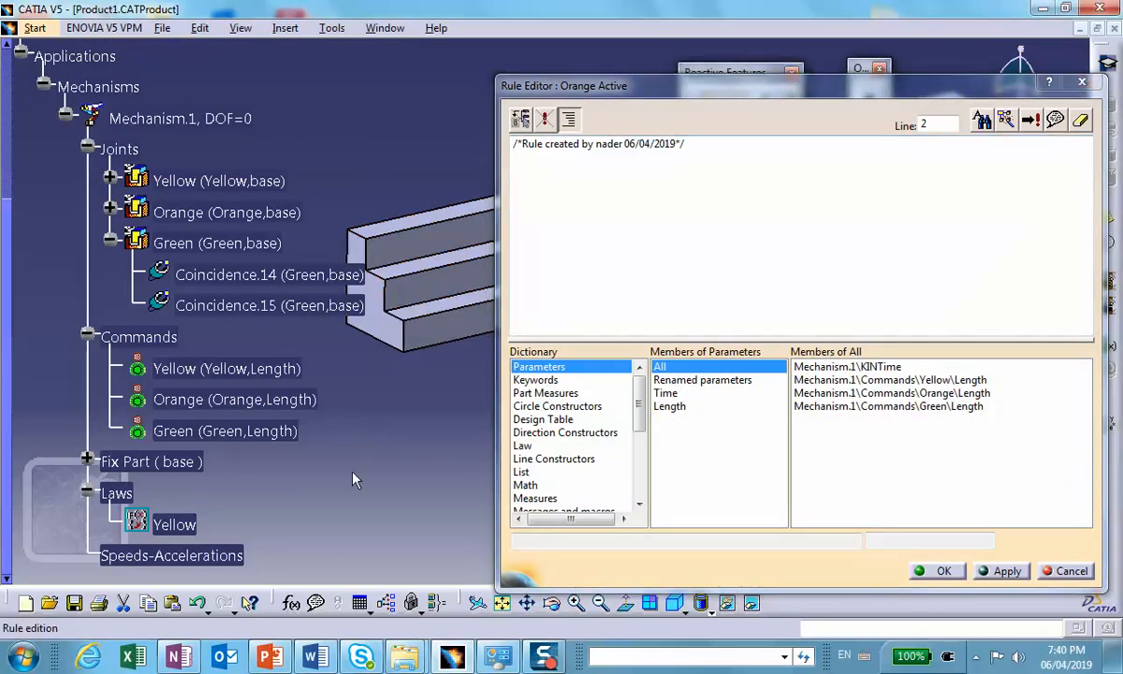
Step: Consult the displacement profile and write the first condition if Mechanism.1\KINTime <4s below the comment
{"action": "mouse_move", "coordinate": [274, 660]}
{"action": "mouse_move", "coordinate": [296, 593]}
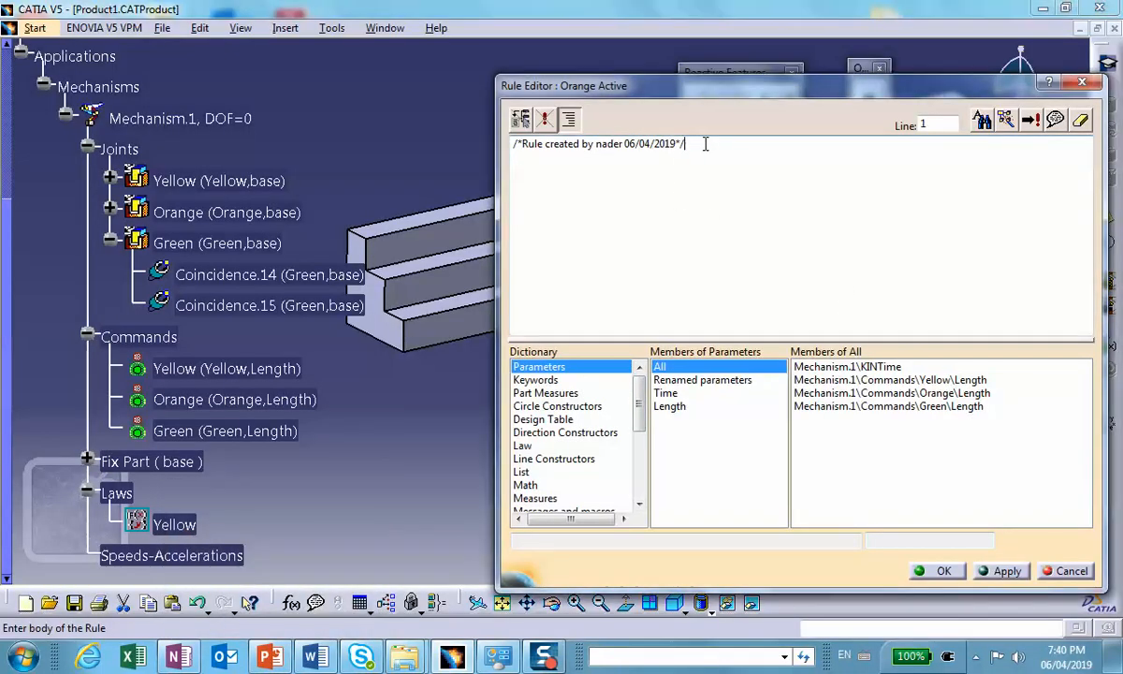
{"action": "key", "text": "Return"}
{"action": "key", "text": "Return"}
{"action": "type", "text": "in"}
{"action": "key", "text": "BackSpace"}
{"action": "type", "text": "f"}
{"action": "left_click", "coordinate": [667, 393]}
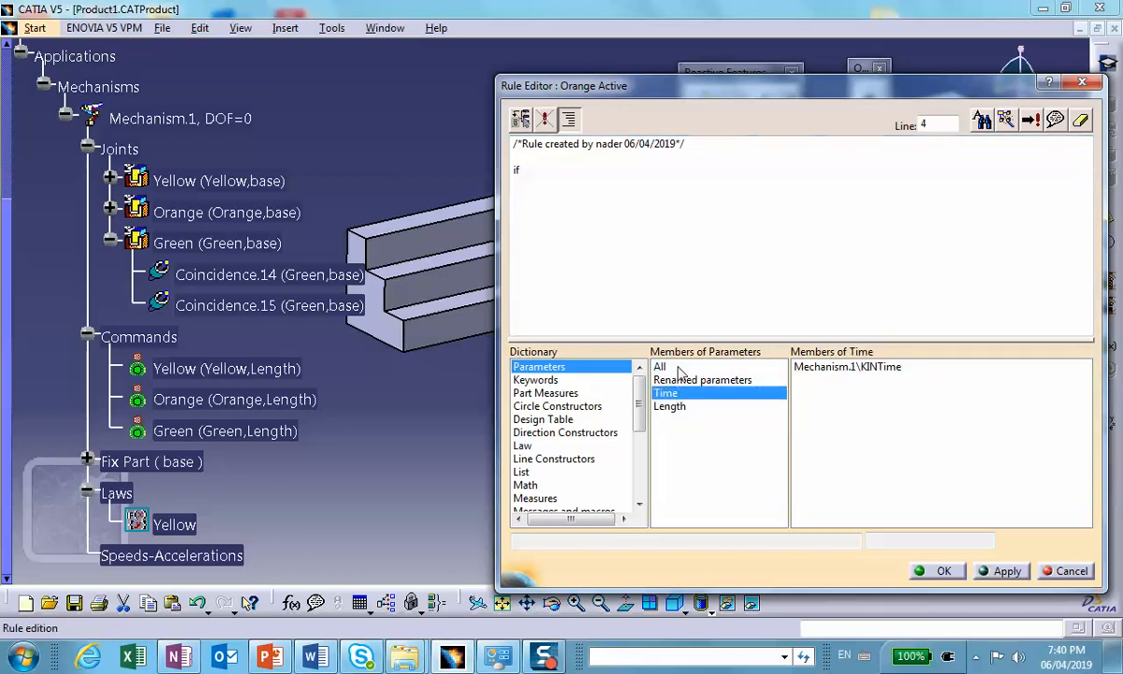
{"action": "left_click", "coordinate": [683, 367]}
{"action": "double_click", "coordinate": [847, 367]}
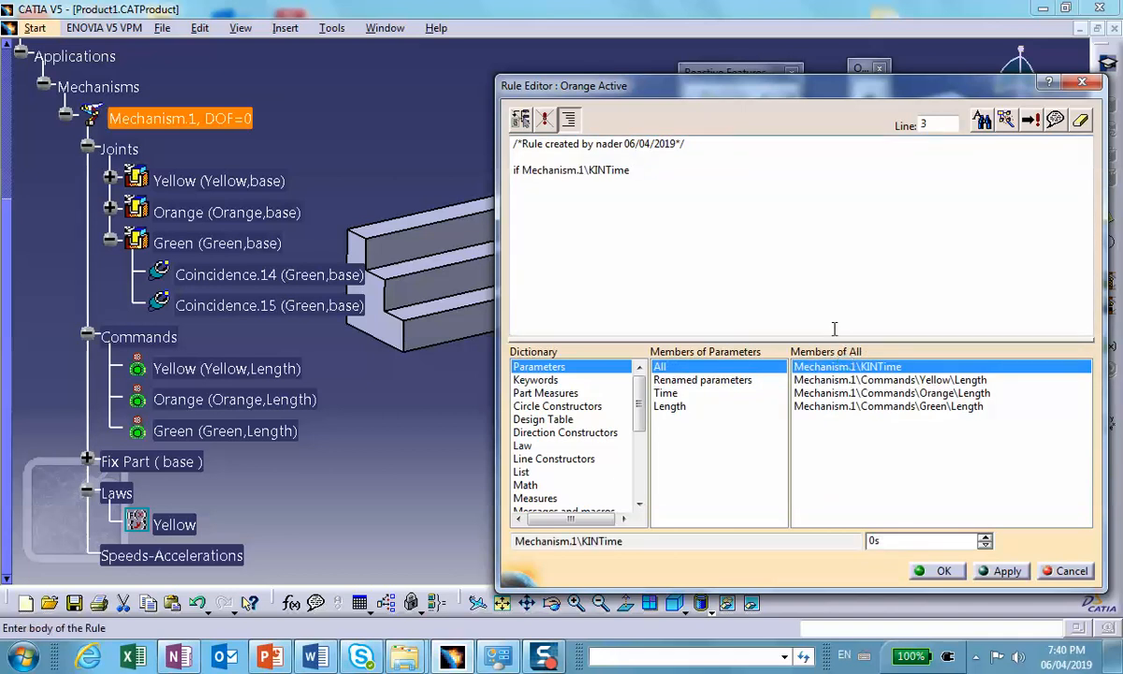
{"action": "type", "text": "<4s"}
Step: Set Mechanism.1\Commands\Orange\Length=(5in/4s)*Mechanism.1\KINTime in the indented line of the first branch
{"action": "left_click", "coordinate": [939, 393]}
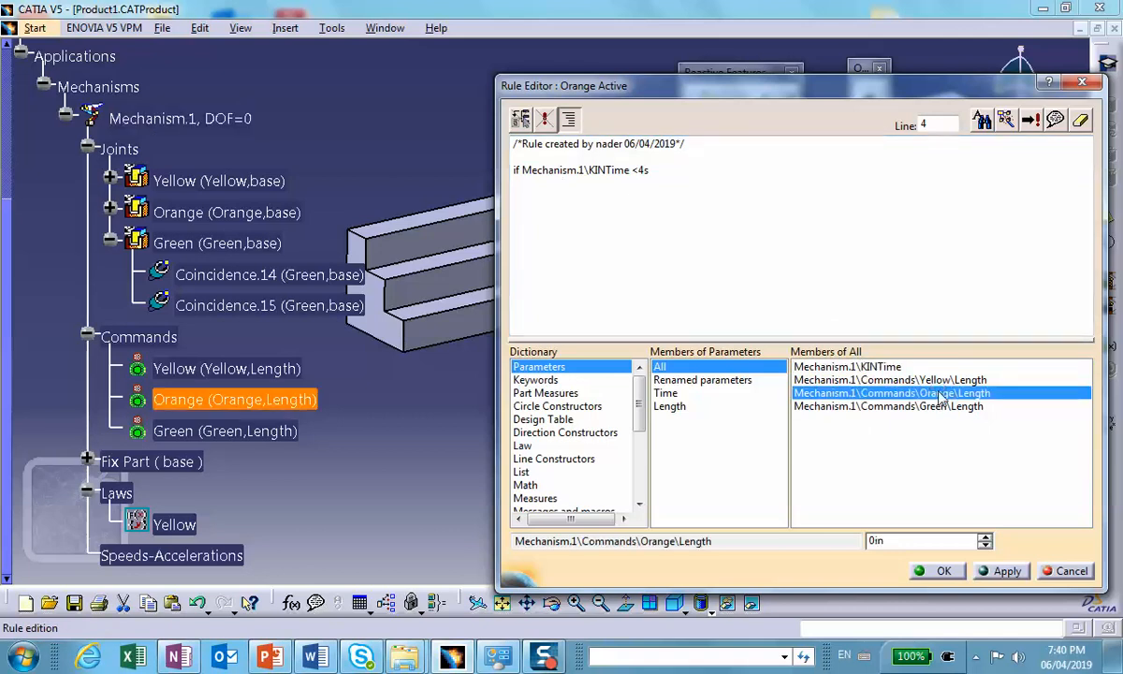
{"action": "double_click", "coordinate": [938, 393]}
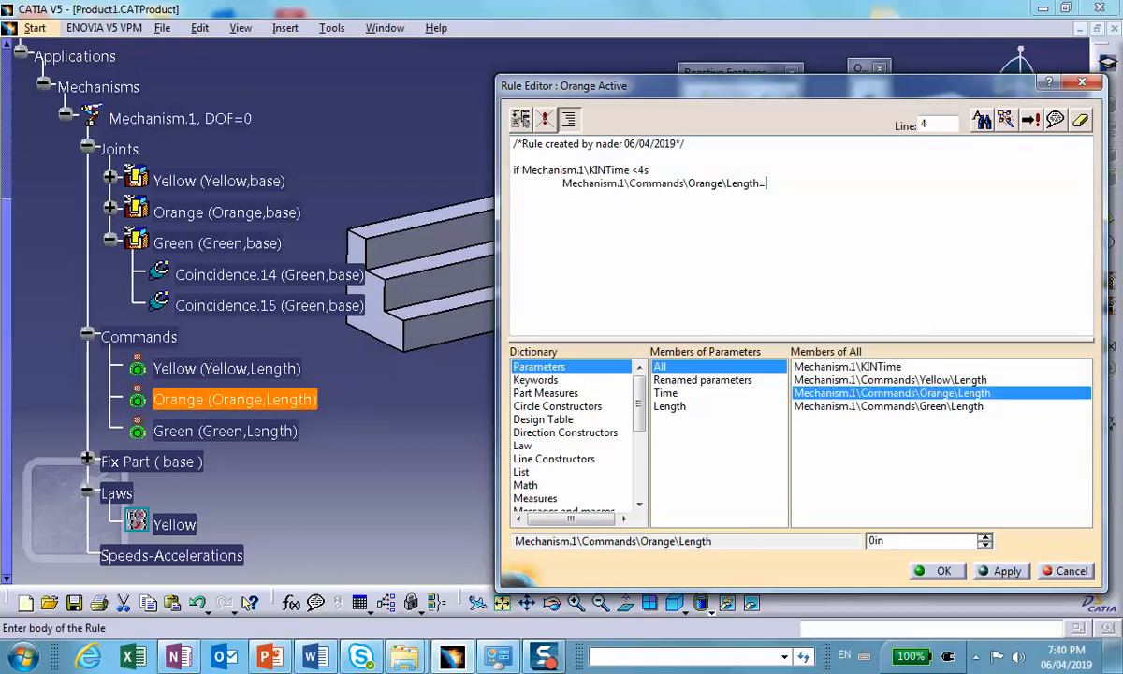
{"action": "type", "text": "=(5in/4s)"}
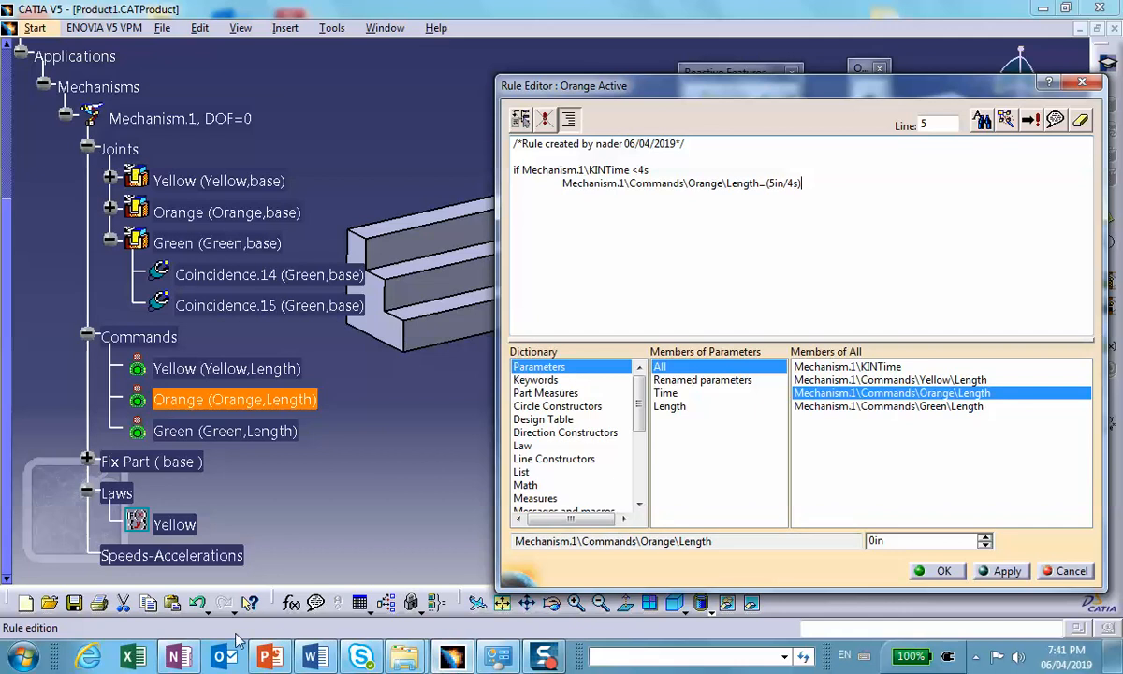
{"action": "left_click", "coordinate": [267, 658]}
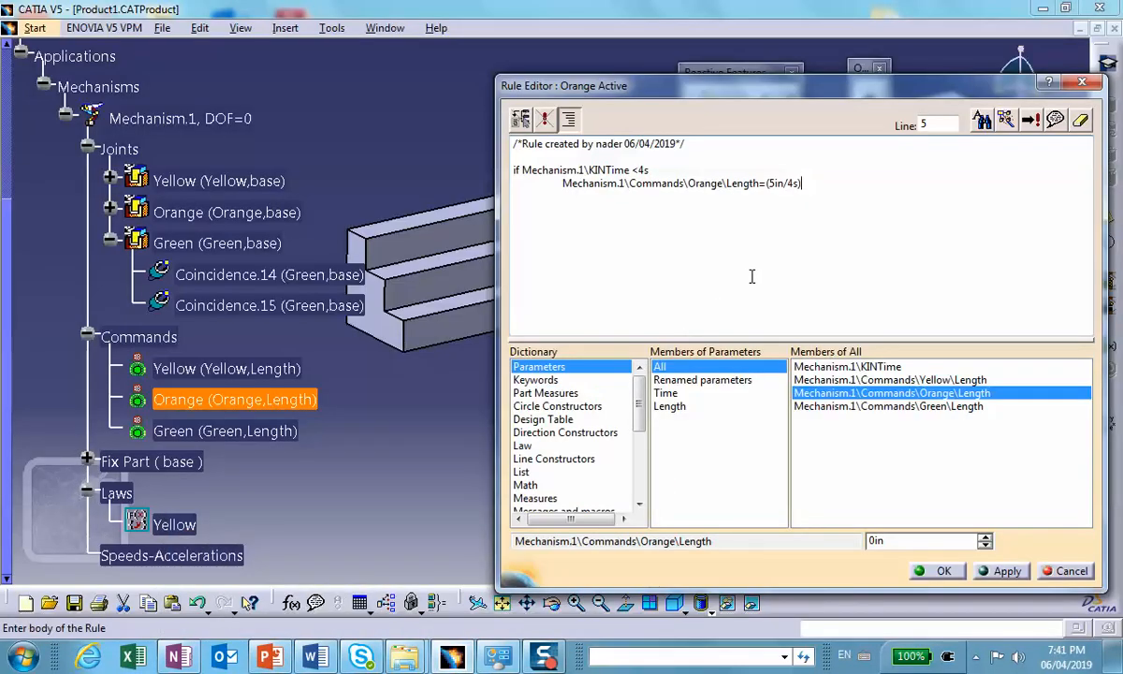
{"action": "type", "text": "*"}
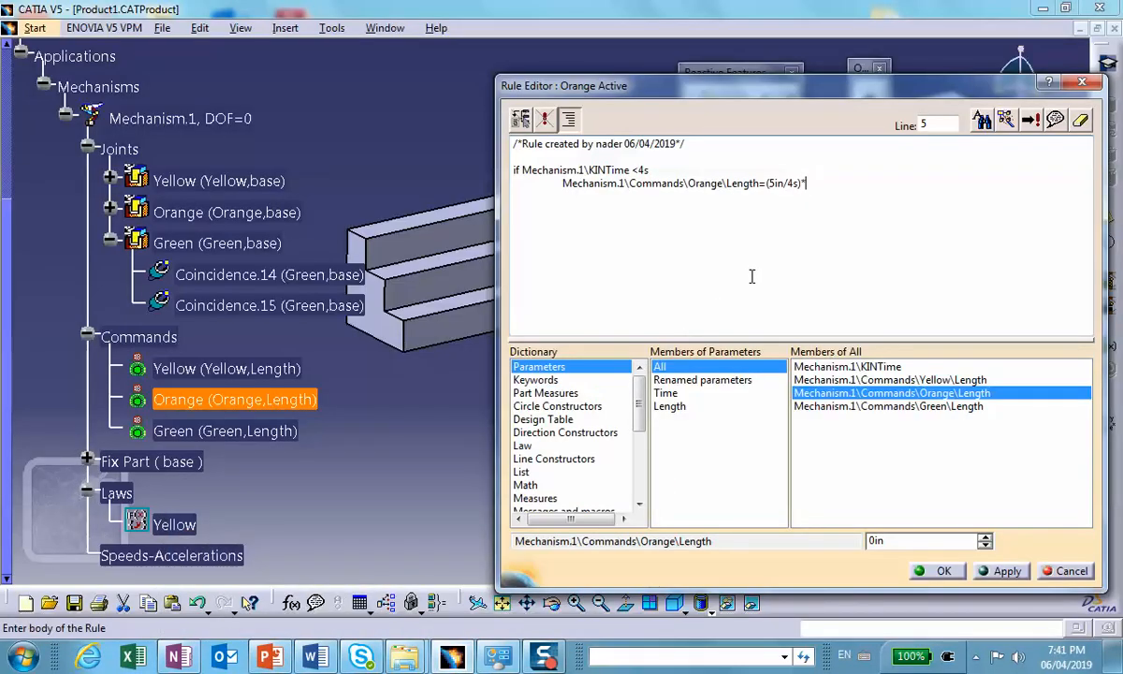
{"action": "double_click", "coordinate": [829, 368]}
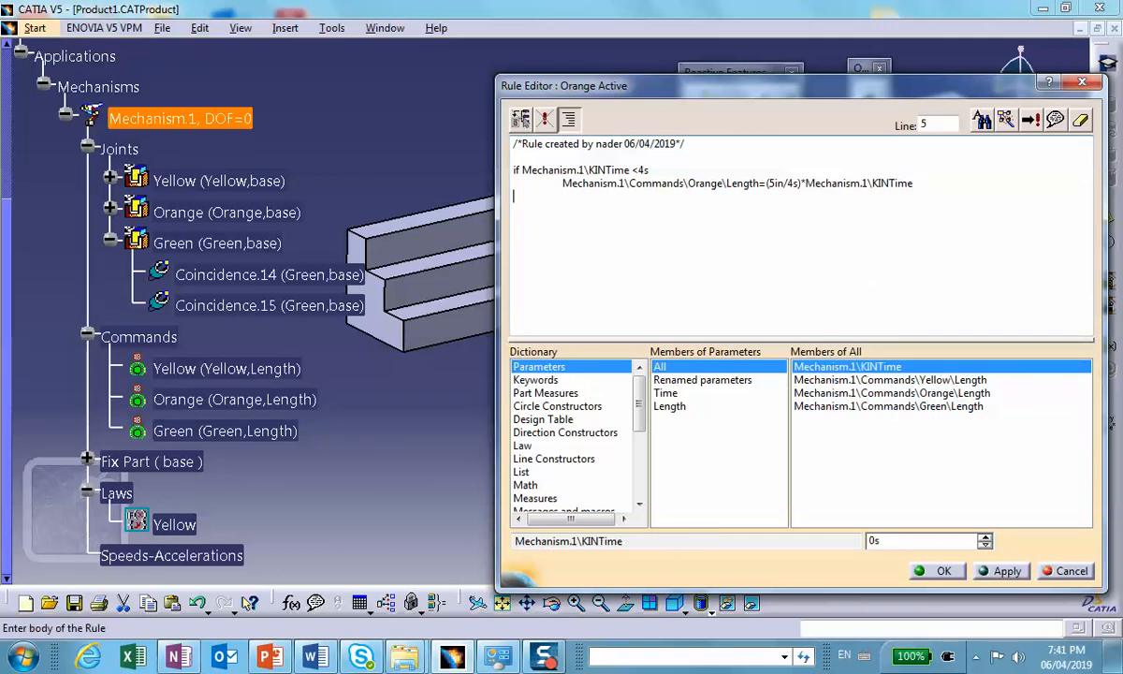
Step: Consult the displacement profile and add the condition else if Mechanism.1\KINTime <6s below the first branch
{"action": "type", "text": "else if"}
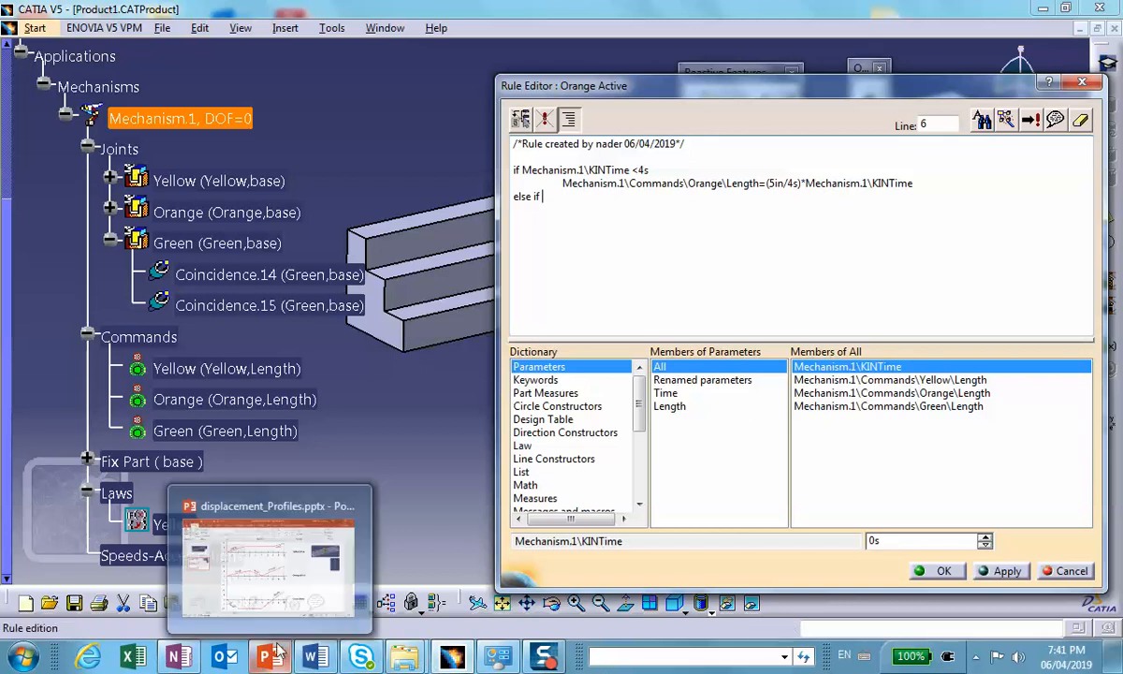
{"action": "left_click", "coordinate": [292, 596]}
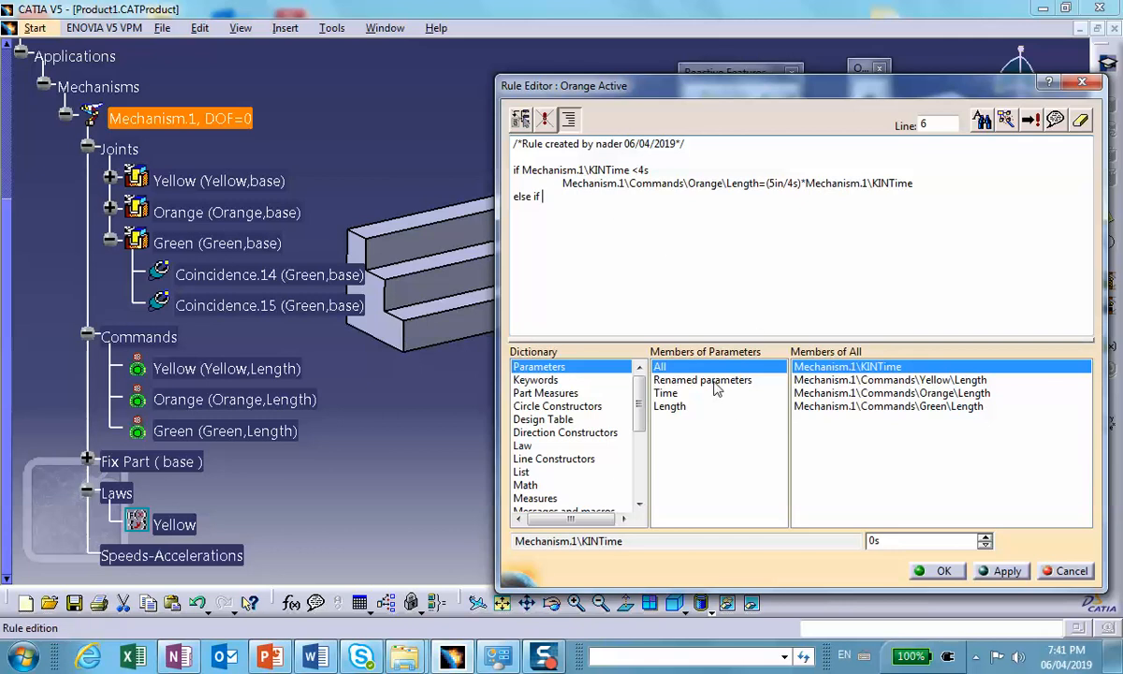
{"action": "double_click", "coordinate": [824, 365]}
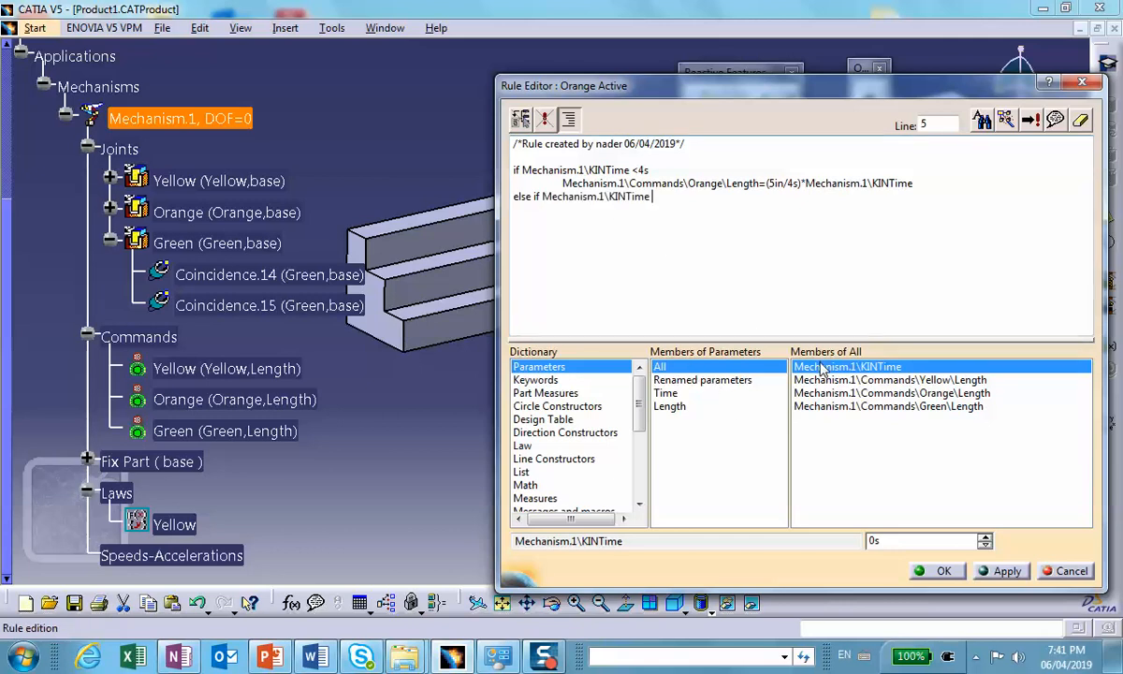
{"action": "type", "text": "<6s"}
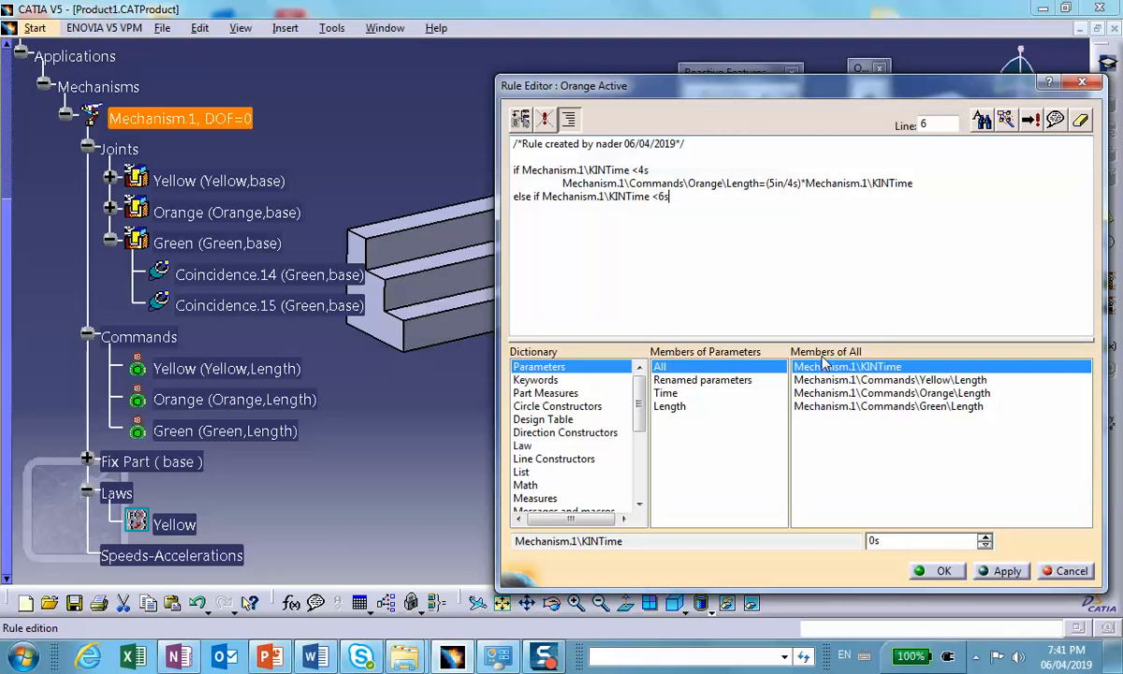
Step: Begin the second branch's indented line with Mechanism.1\Commands\Orange\Length=5in-(5in/2s), following the displacement profile
{"action": "key", "text": "Return"}
{"action": "key", "text": "Tab"}
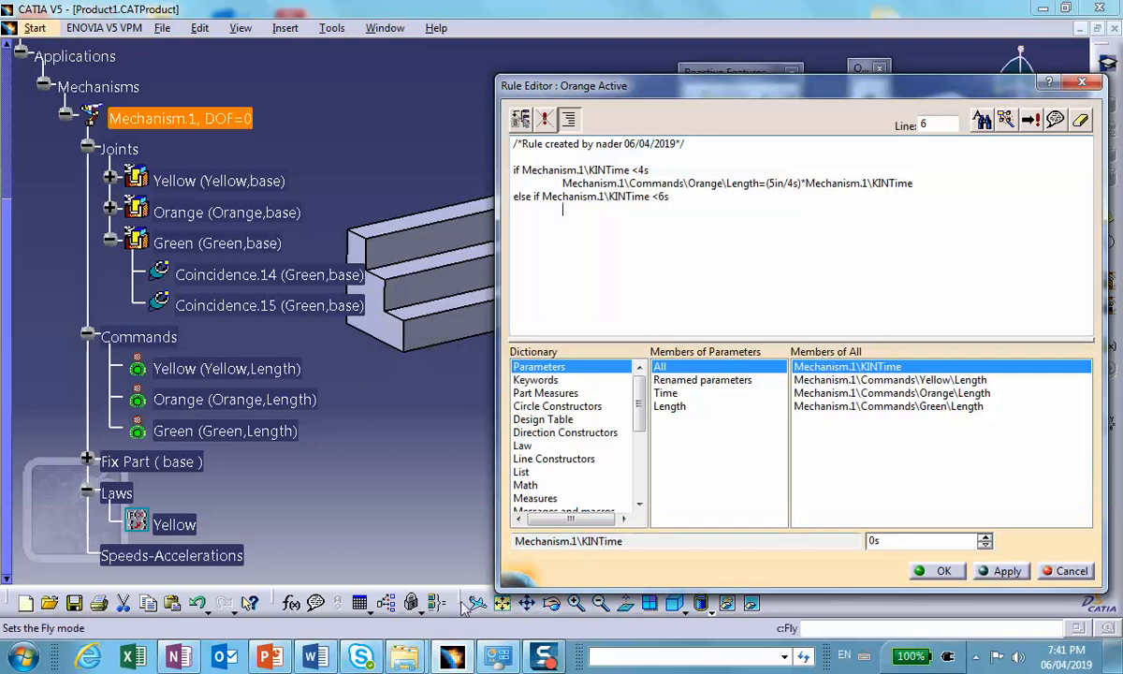
{"action": "mouse_move", "coordinate": [269, 655]}
{"action": "left_click", "coordinate": [269, 574]}
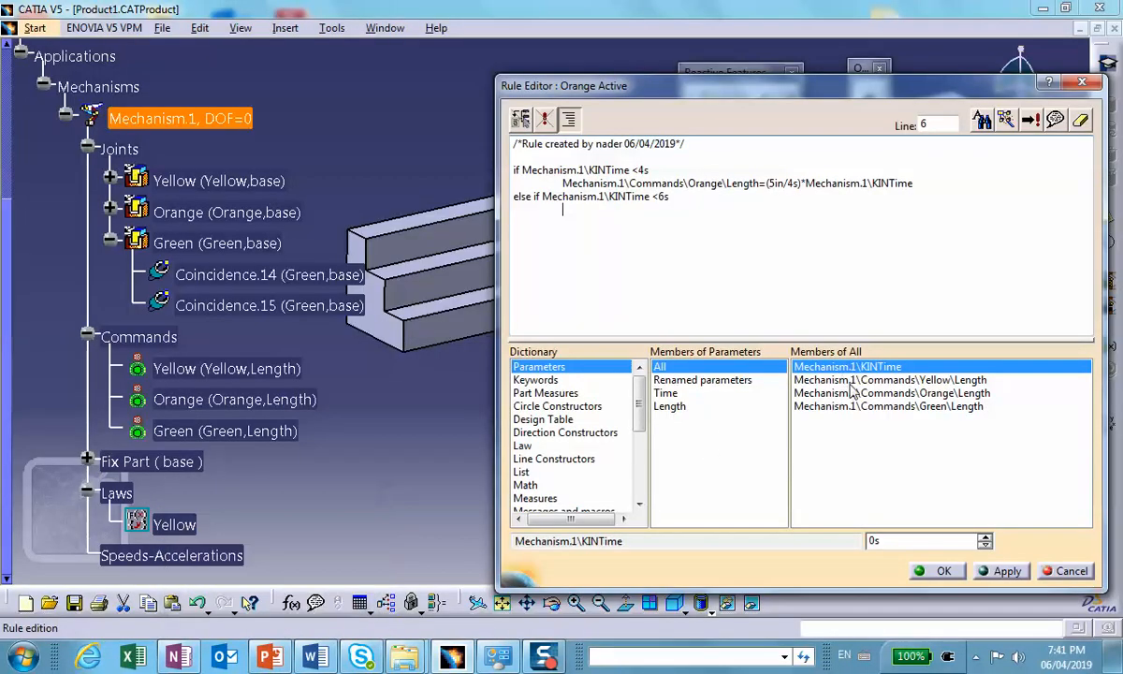
{"action": "double_click", "coordinate": [845, 393]}
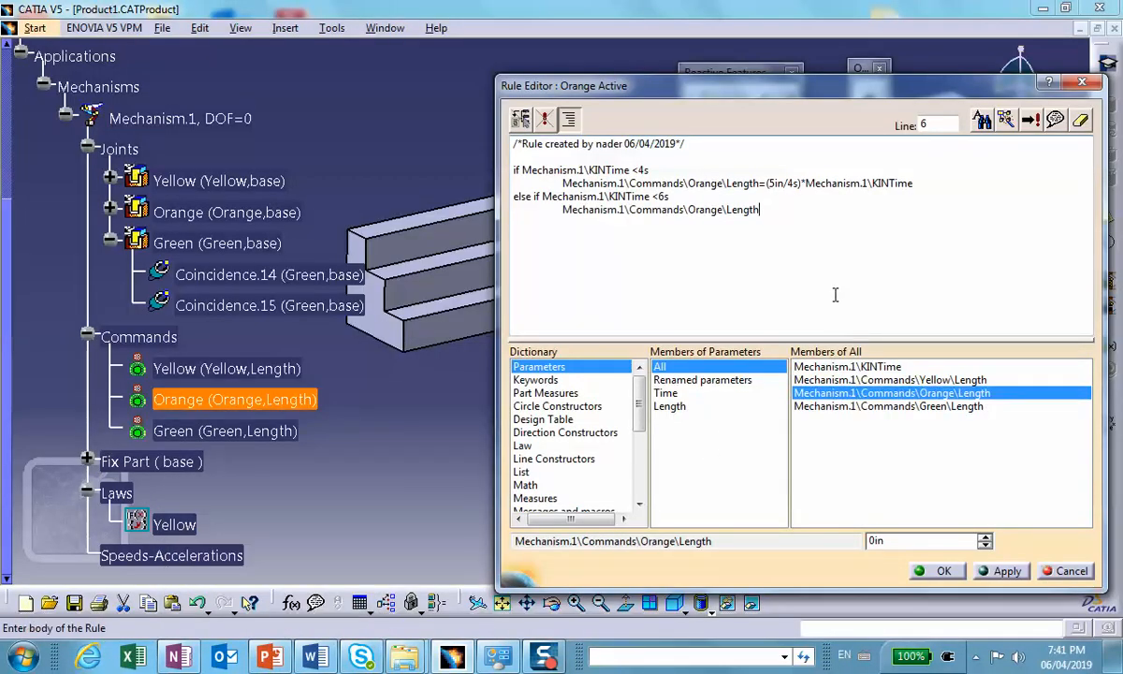
{"action": "type", "text": "5in"}
{"action": "type", "text": "-(5in/2s)"}
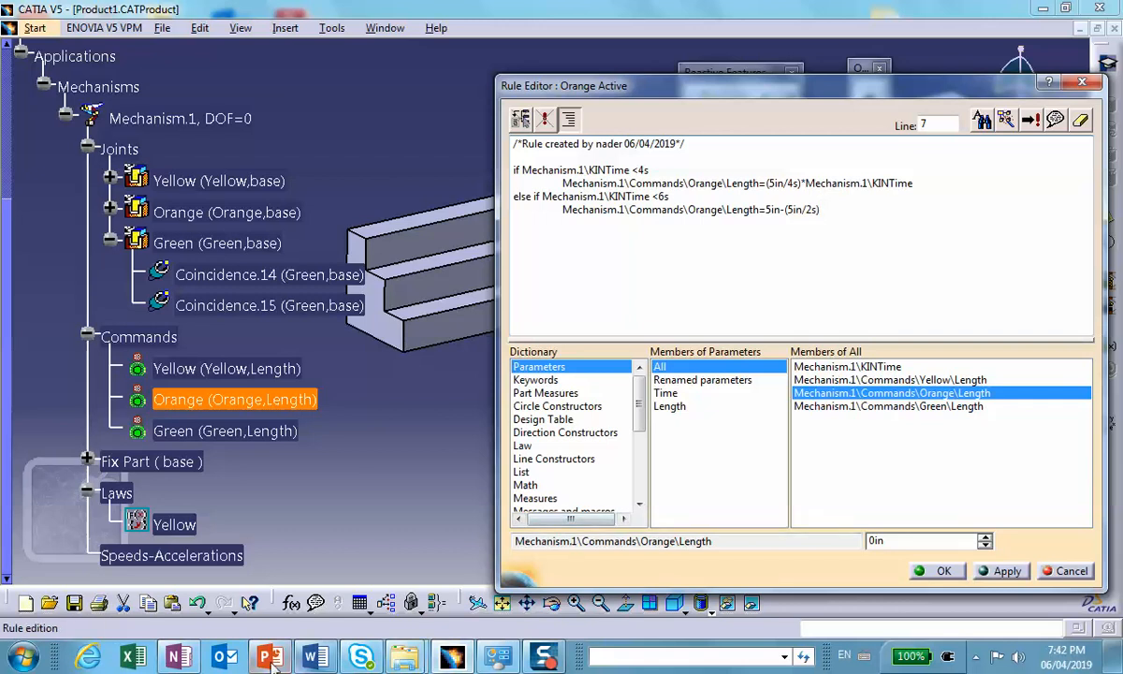
Step: Recheck the displacement profile and multiply the second branch's (5in/2s) slope by (Mechanism.1\KINTime -6s)
{"action": "mouse_move", "coordinate": [269, 656]}
{"action": "mouse_move", "coordinate": [271, 601]}
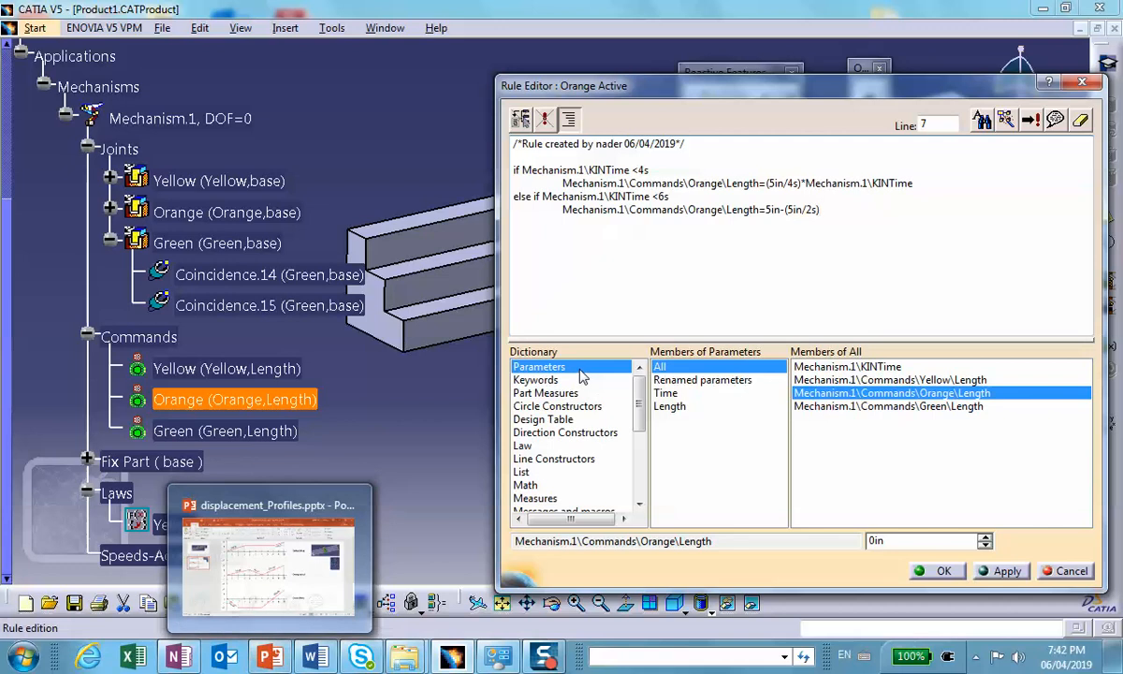
{"action": "type", "text": "*"}
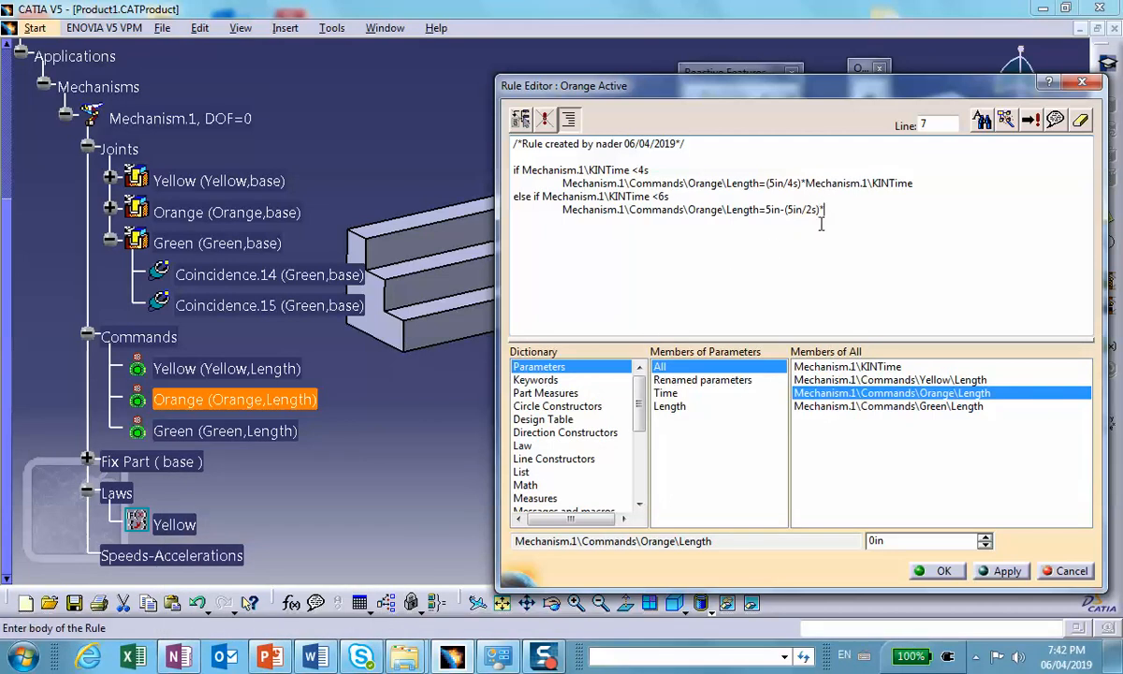
{"action": "type", "text": "("}
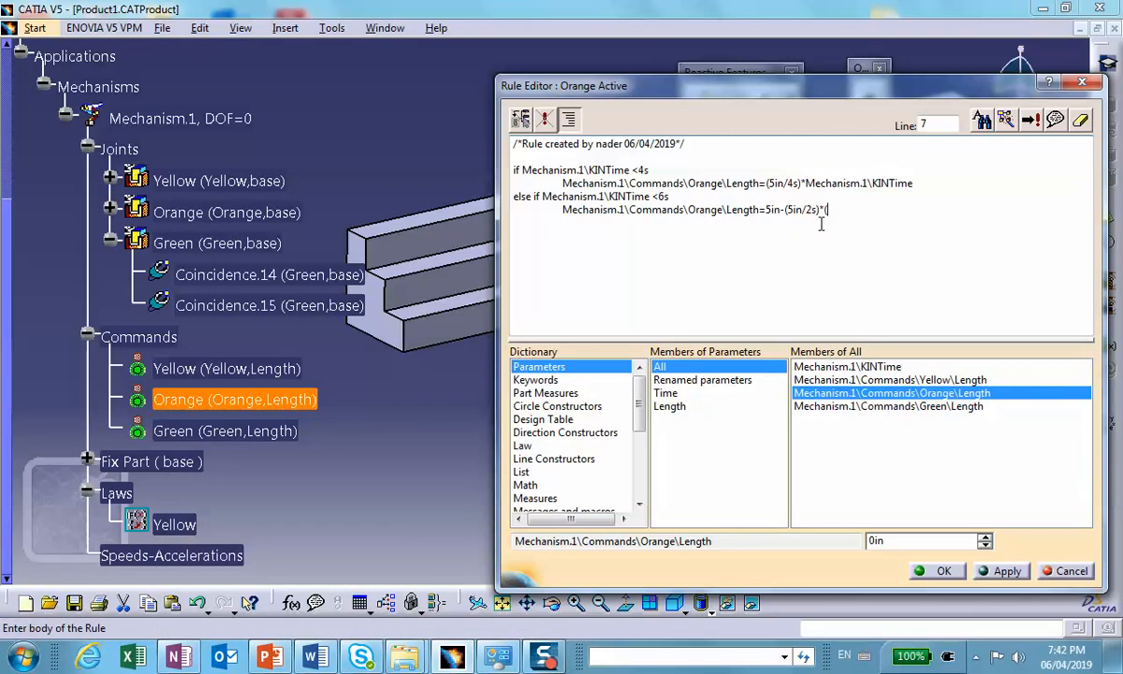
{"action": "double_click", "coordinate": [847, 367]}
{"action": "type", "text": "-"}
{"action": "type", "text": "6s)"}
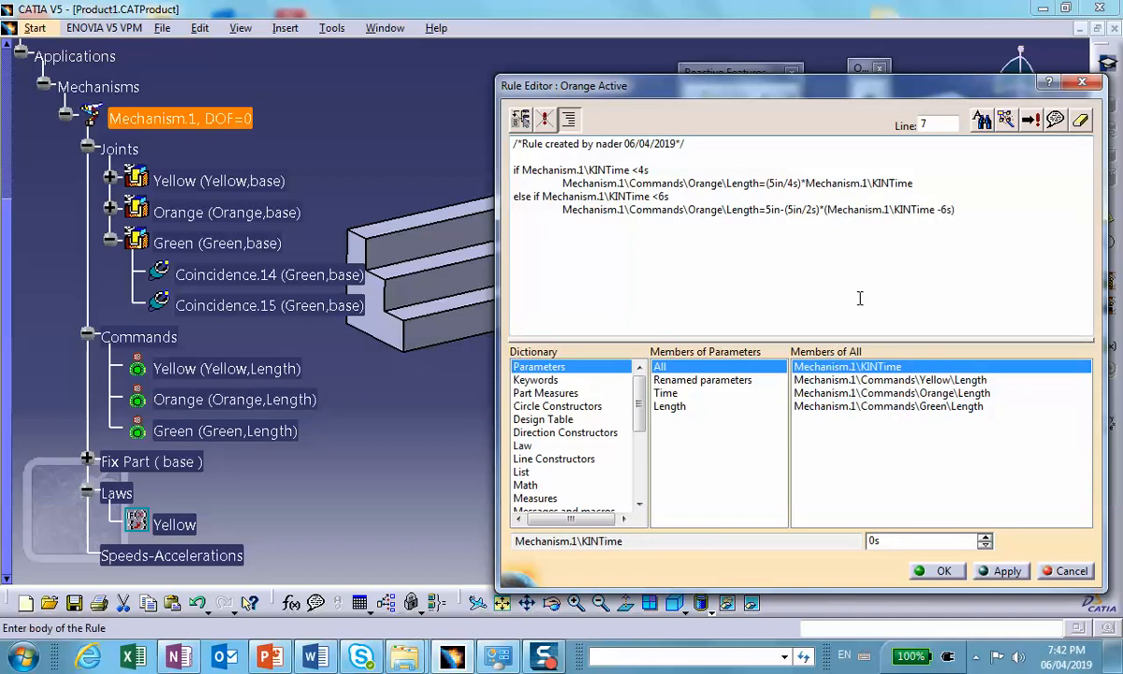
Step: Check the profile again and change the time offset in the second branch's expression to 4s
{"action": "key", "text": "Return"}
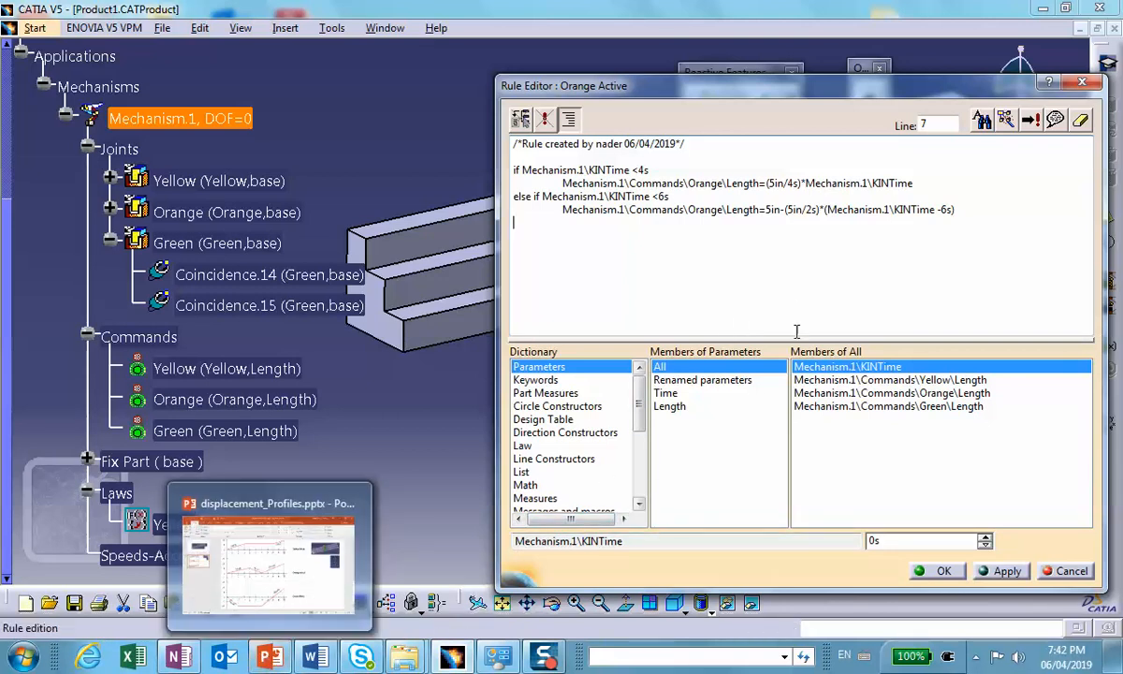
{"action": "left_click", "coordinate": [945, 208]}
{"action": "key", "text": "BackSpace"}
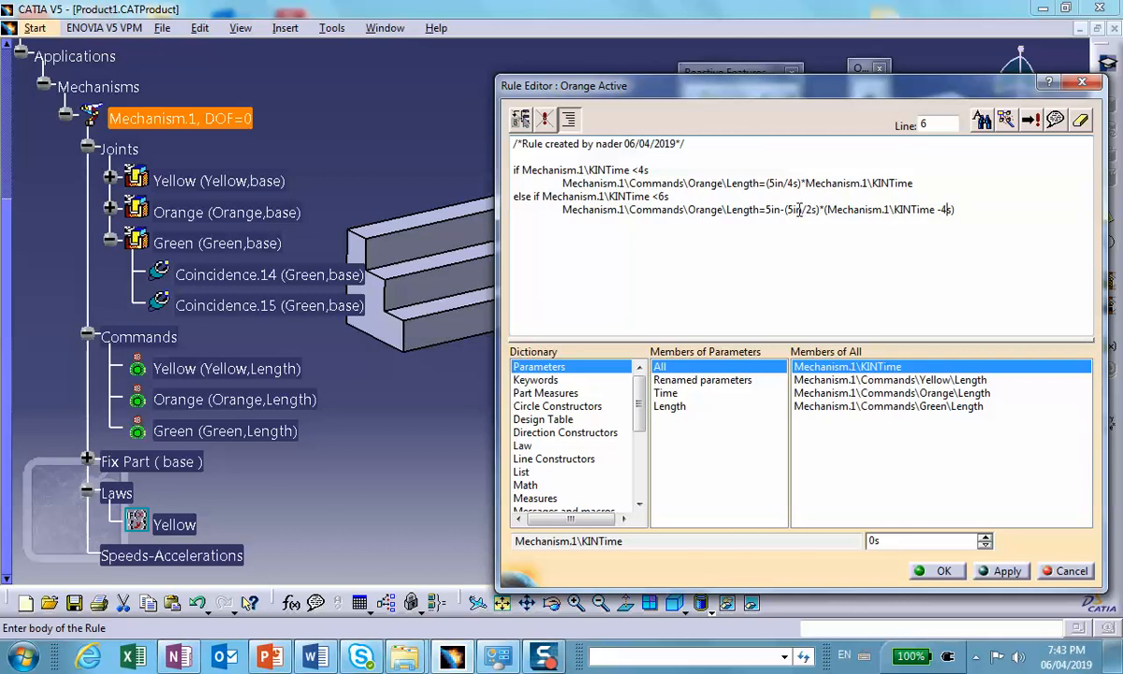
Step: Add an else branch with an indented assignment to Mechanism.1\Commands\Orange\Length
{"action": "left_click", "coordinate": [960, 214]}
{"action": "key", "text": "Return"}
{"action": "type", "text": "else"}
{"action": "key", "text": "Return"}
{"action": "key", "text": "Tab"}
{"action": "left_click", "coordinate": [936, 393]}
{"action": "double_click", "coordinate": [936, 393]}
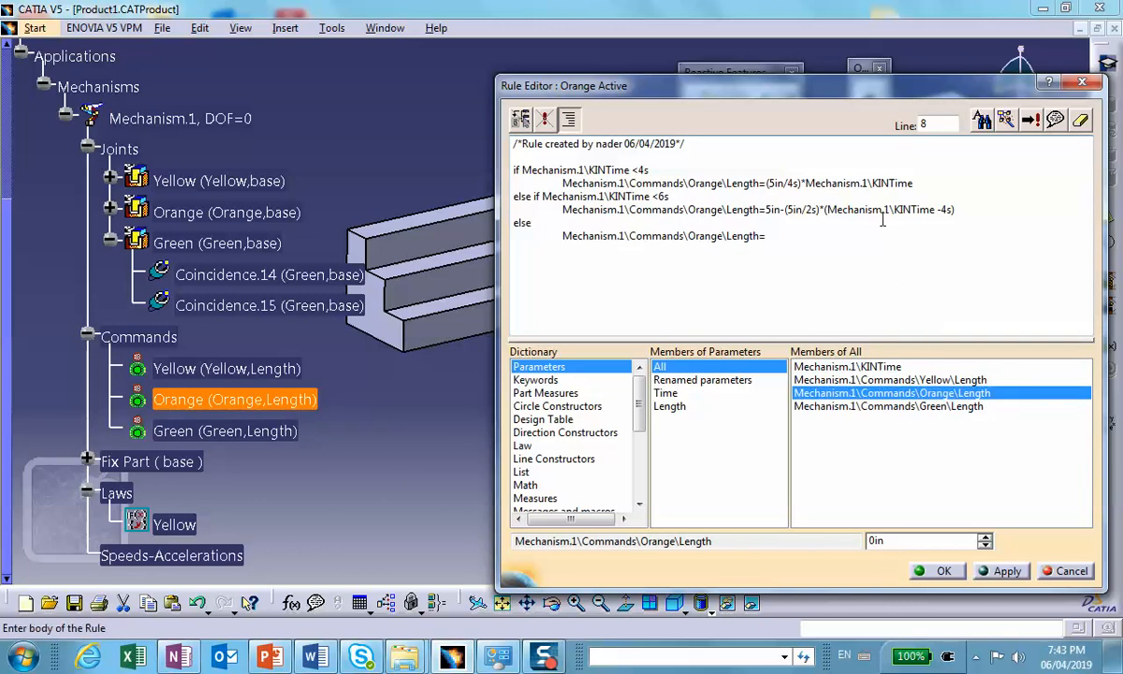
Step: Consult the displacement profile, complete the else assignment with (10in/4s)*(Mechanism.1\KINTime -6s), and accept the Orange rule
{"action": "mouse_move", "coordinate": [265, 653]}
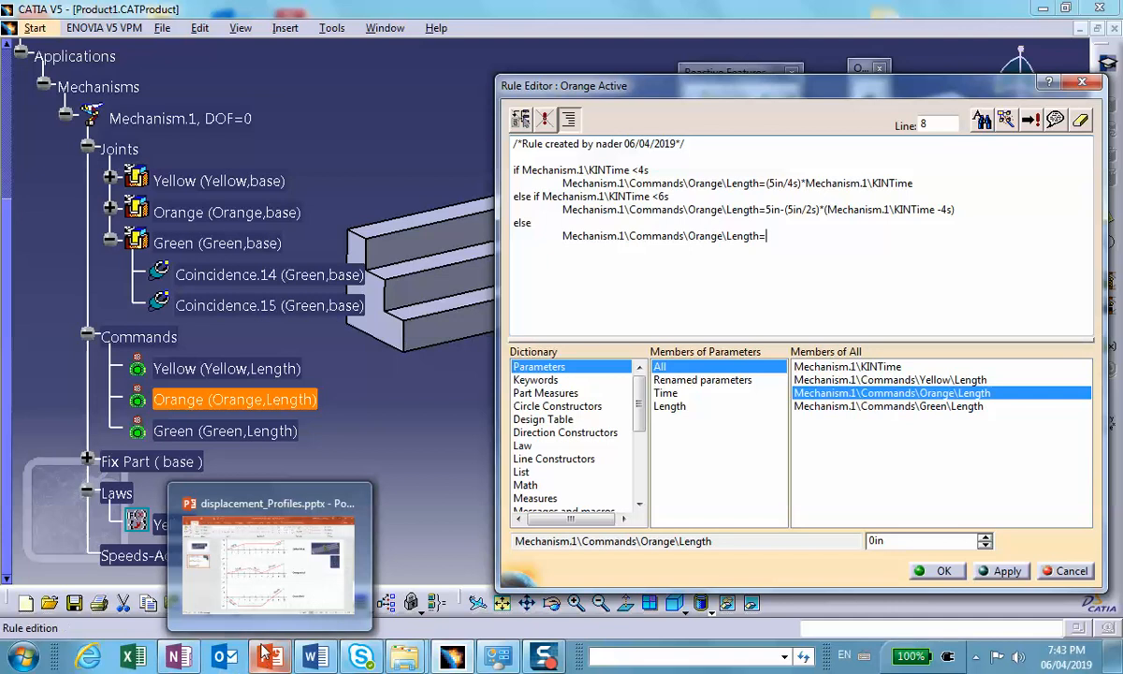
{"action": "mouse_move", "coordinate": [271, 591]}
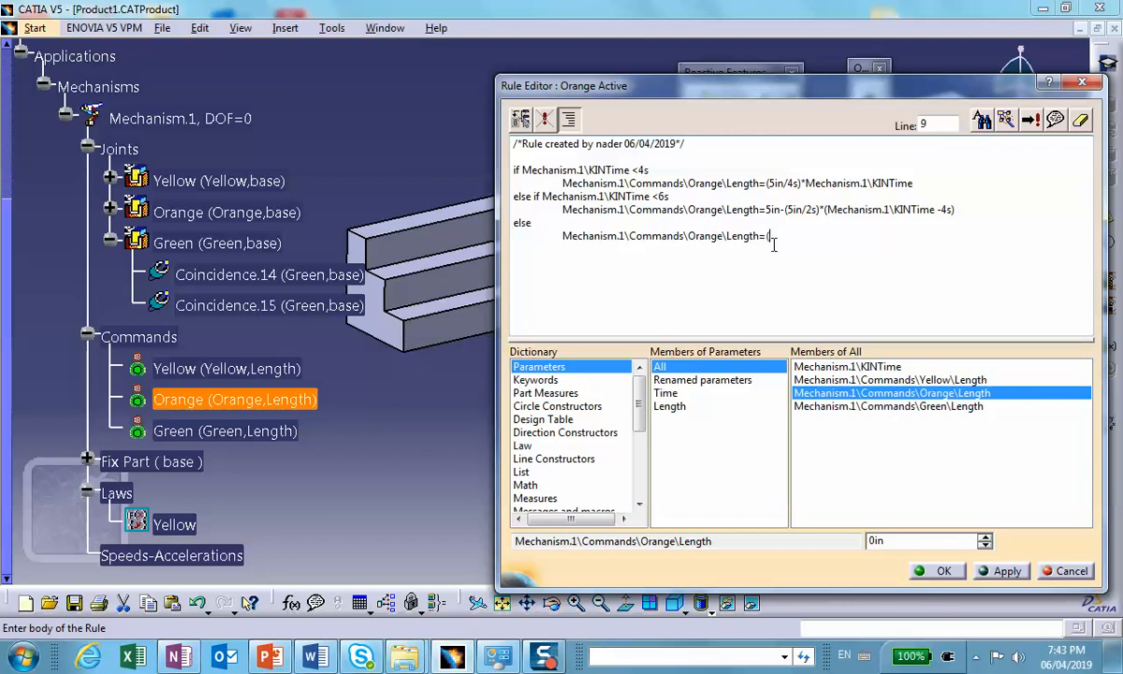
{"action": "type", "text": "10in/4s)*("}
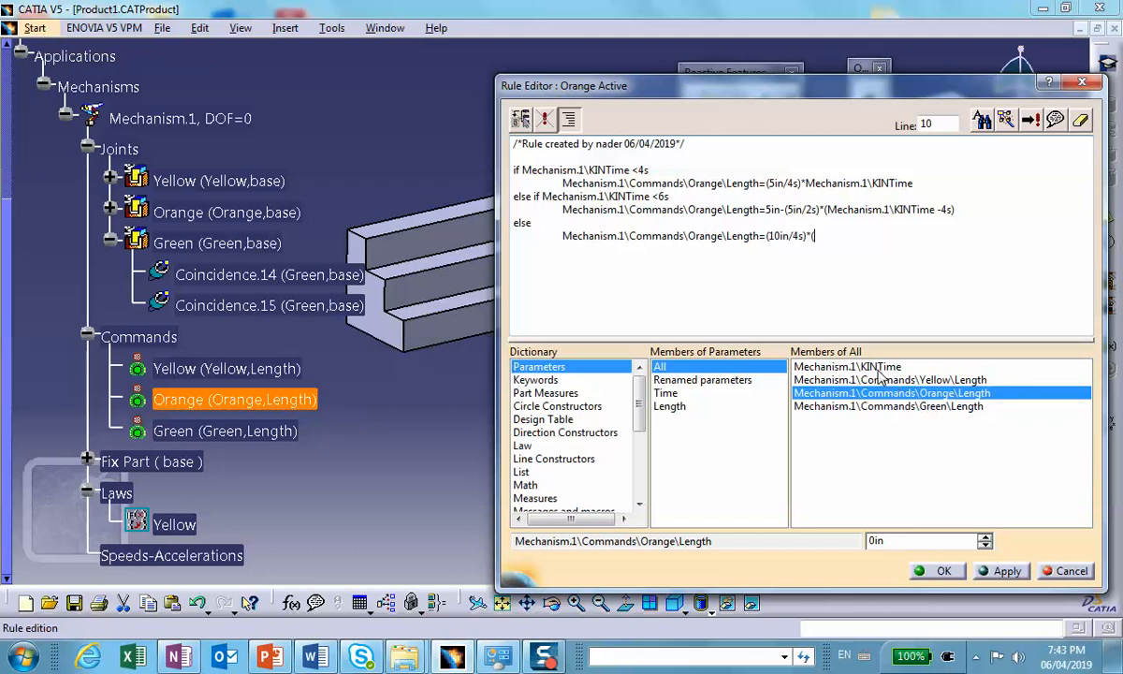
{"action": "double_click", "coordinate": [848, 366]}
{"action": "type", "text": "-"}
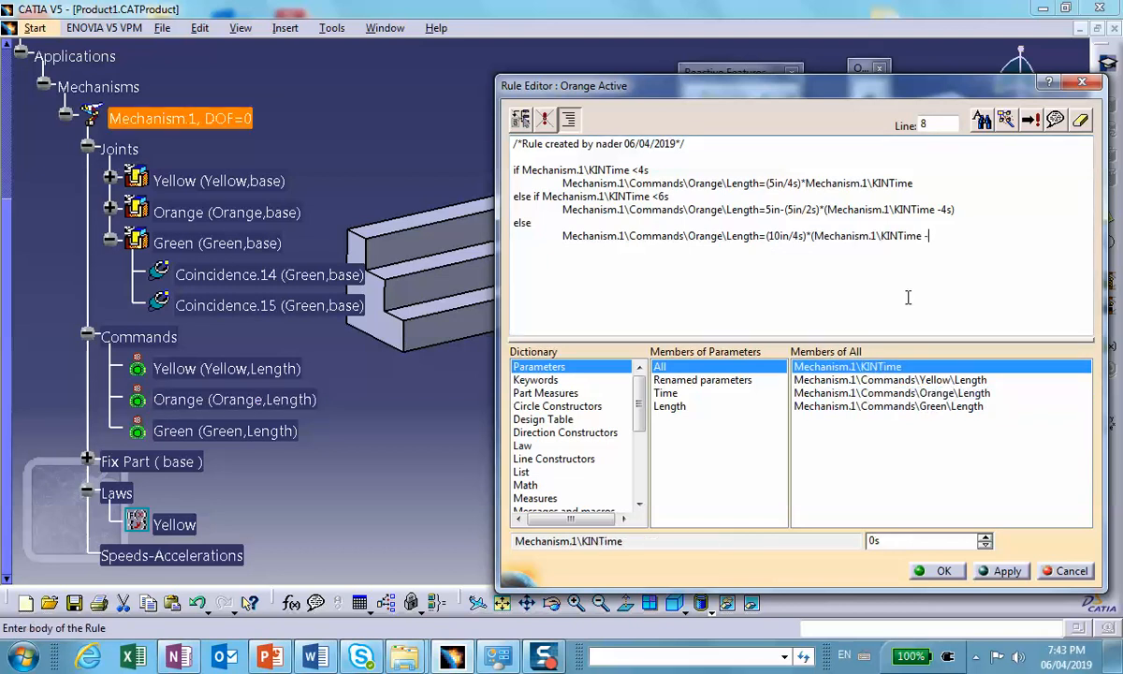
{"action": "type", "text": "6s"}
{"action": "type", "text": ")"}
{"action": "key", "text": "Return"}
{"action": "left_click", "coordinate": [941, 573]}
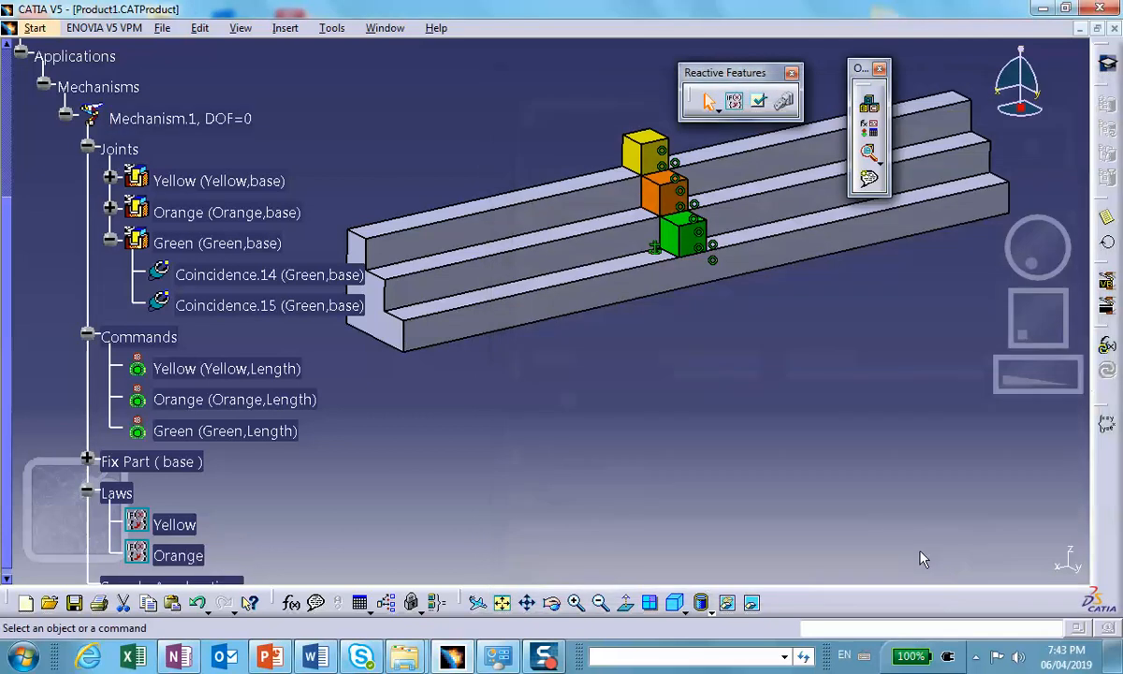
Step: Create a new Knowledge Advisor rule named Green
{"action": "left_click", "coordinate": [281, 432]}
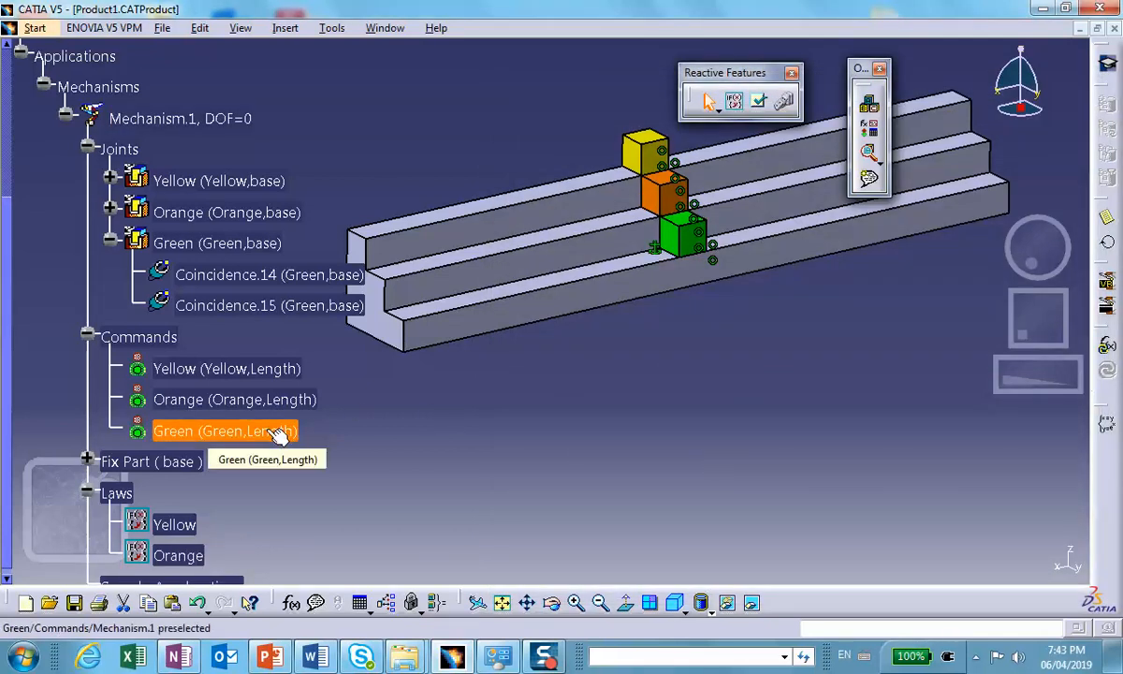
{"action": "scroll", "coordinate": [329, 441], "scroll_direction": "down", "scroll_amount": 3}
{"action": "left_click", "coordinate": [187, 394]}
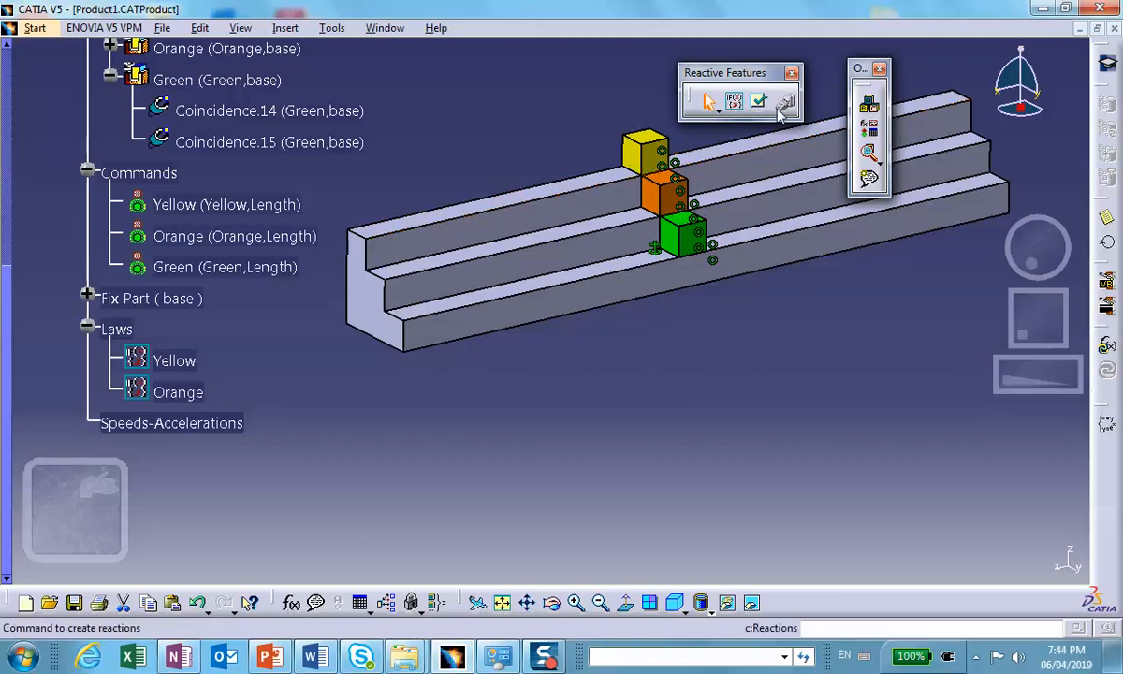
{"action": "left_click", "coordinate": [734, 101]}
{"action": "left_click_drag", "start_coordinate": [775, 372], "coordinate": [698, 371]}
{"action": "type", "text": "Gr"}
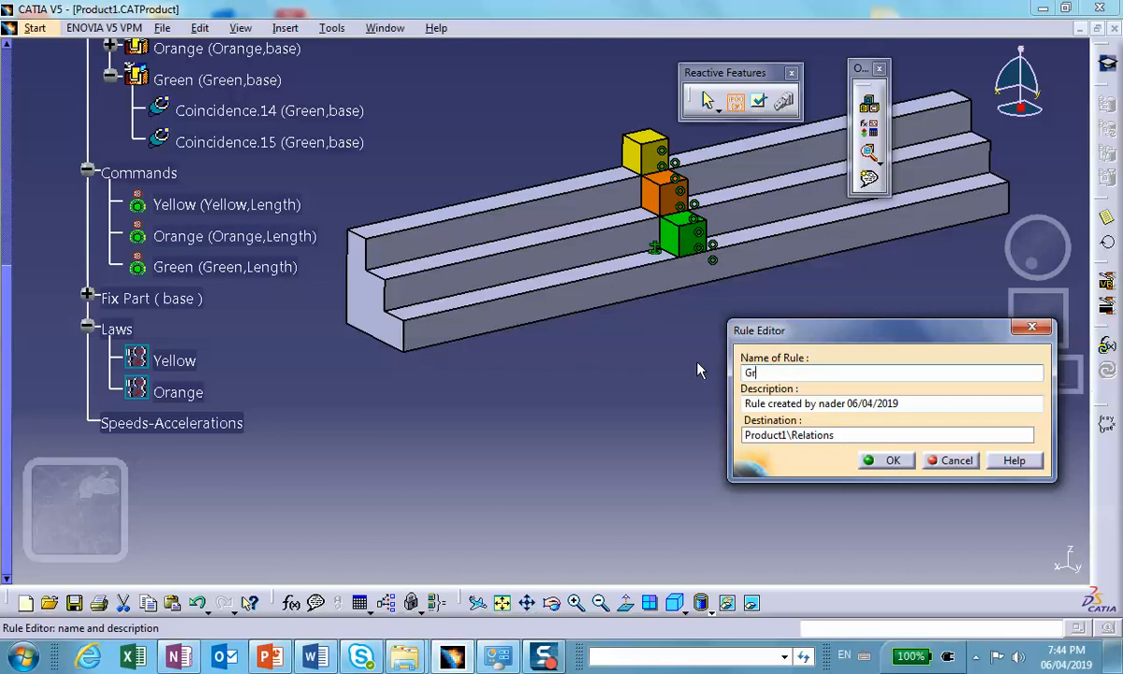
{"action": "type", "text": "een"}
{"action": "left_click", "coordinate": [882, 459]}
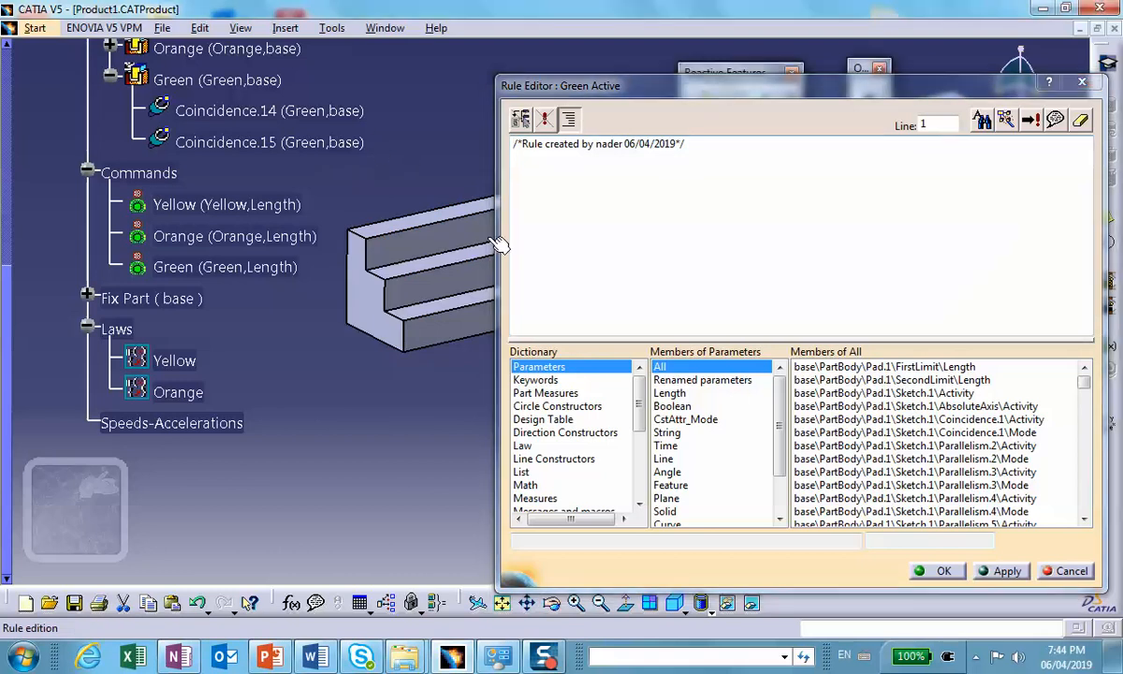
Step: Restrict the parameter list to Mechanism.1 and begin the Green rule's first condition with if Mechanism.1\KINTime <
{"action": "scroll", "coordinate": [371, 126], "scroll_direction": "up", "scroll_amount": 3}
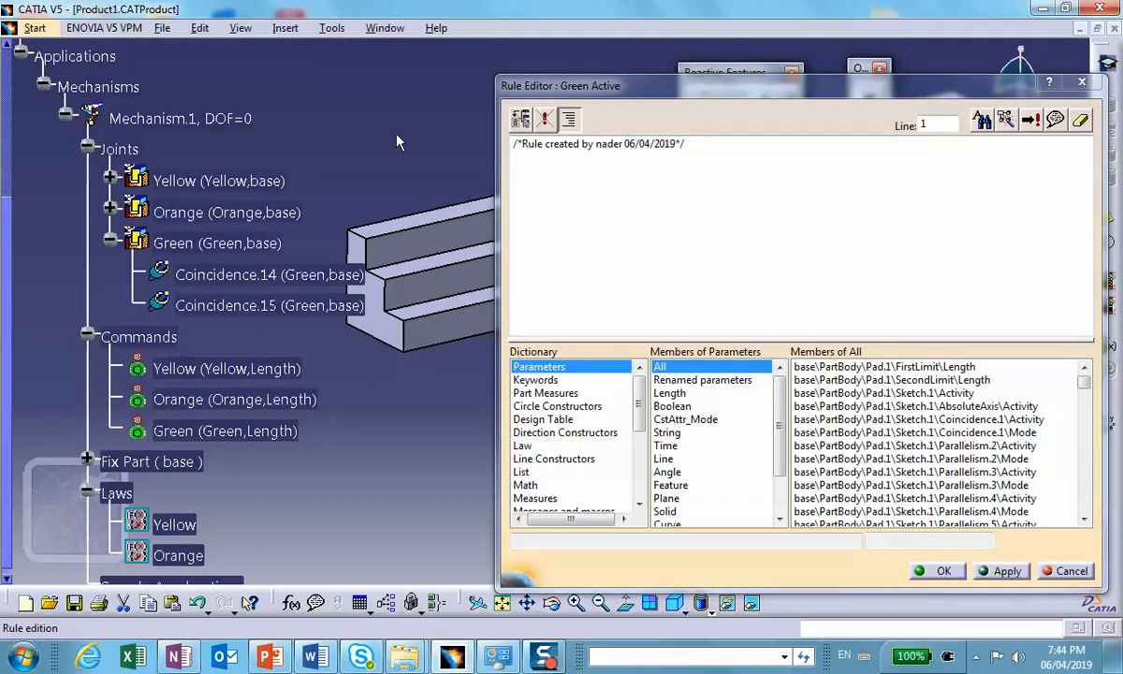
{"action": "left_click", "coordinate": [251, 122]}
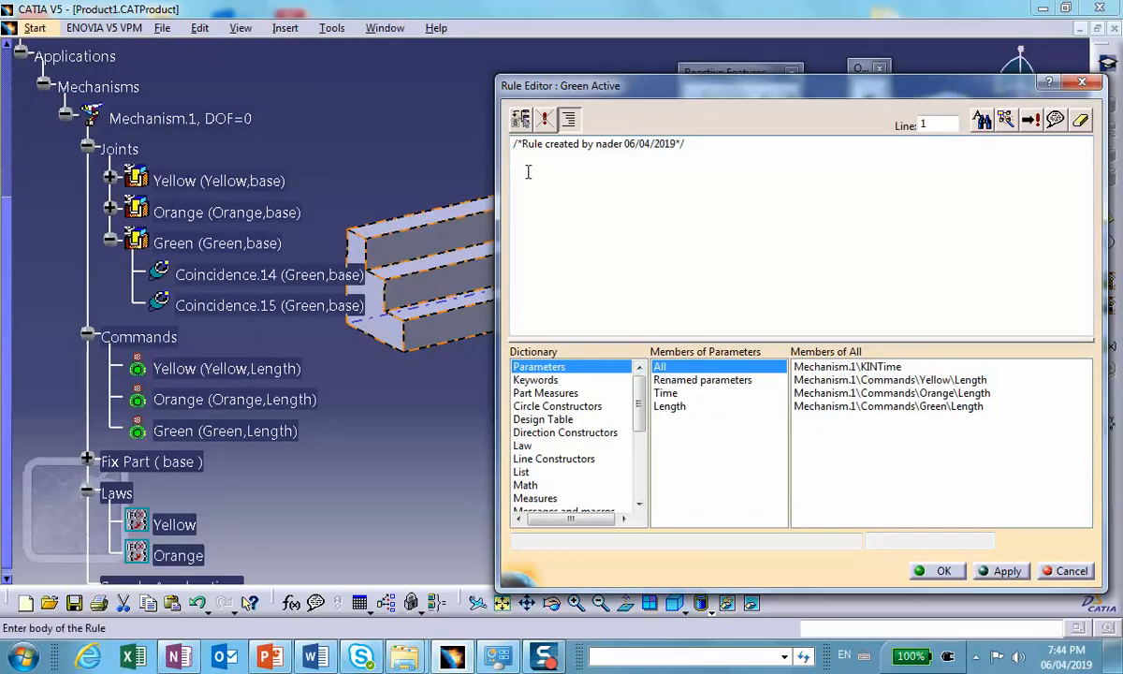
{"action": "key", "text": "Return"}
{"action": "key", "text": "Return"}
{"action": "type", "text": "if"}
{"action": "double_click", "coordinate": [847, 366]}
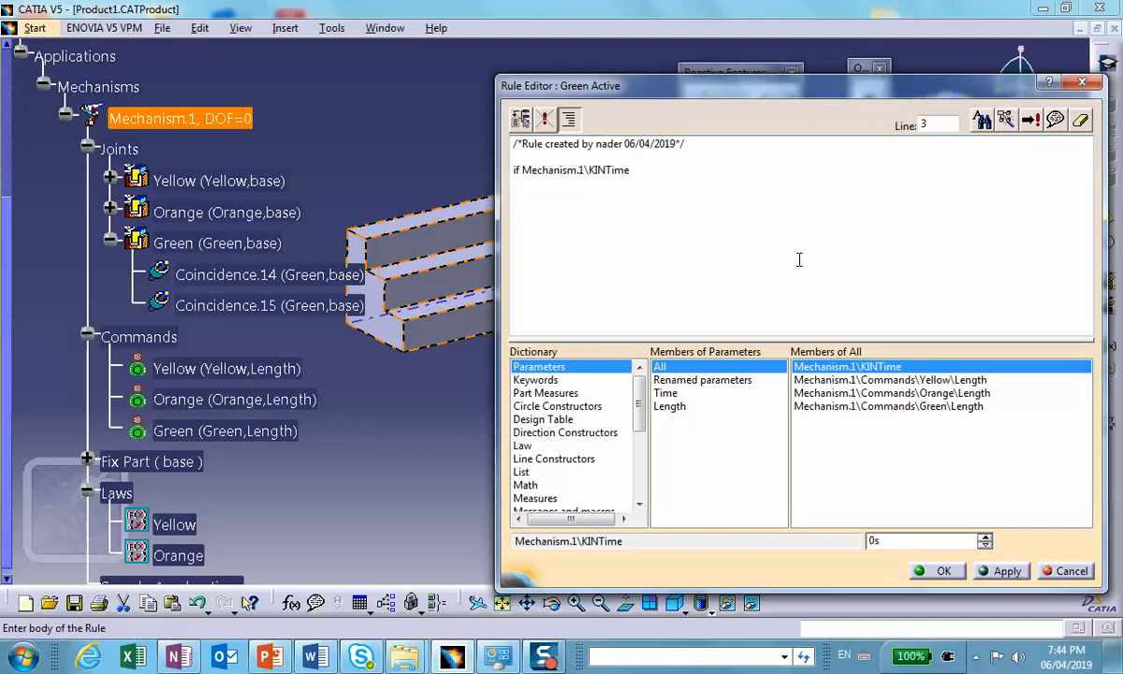
{"action": "type", "text": "<"}
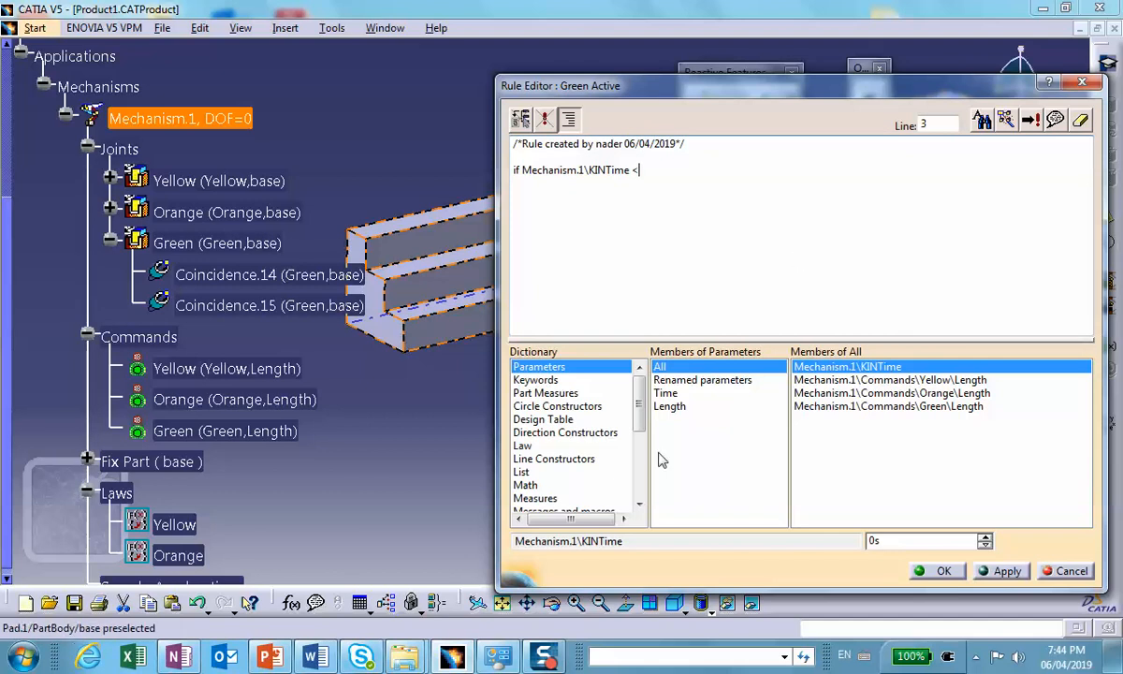
Step: Check the green block's profile in displacement_Profiles.pptx in PowerPoint, then return to the rule and complete the first condition with 2s
{"action": "mouse_move", "coordinate": [262, 657]}
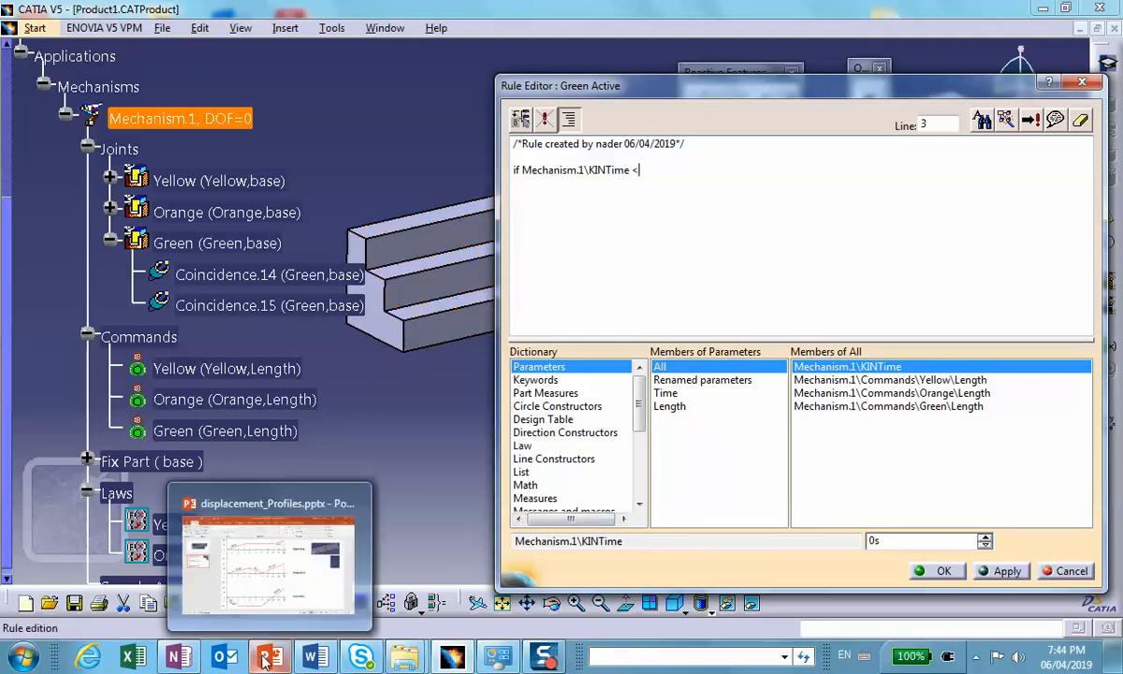
{"action": "left_click", "coordinate": [269, 584]}
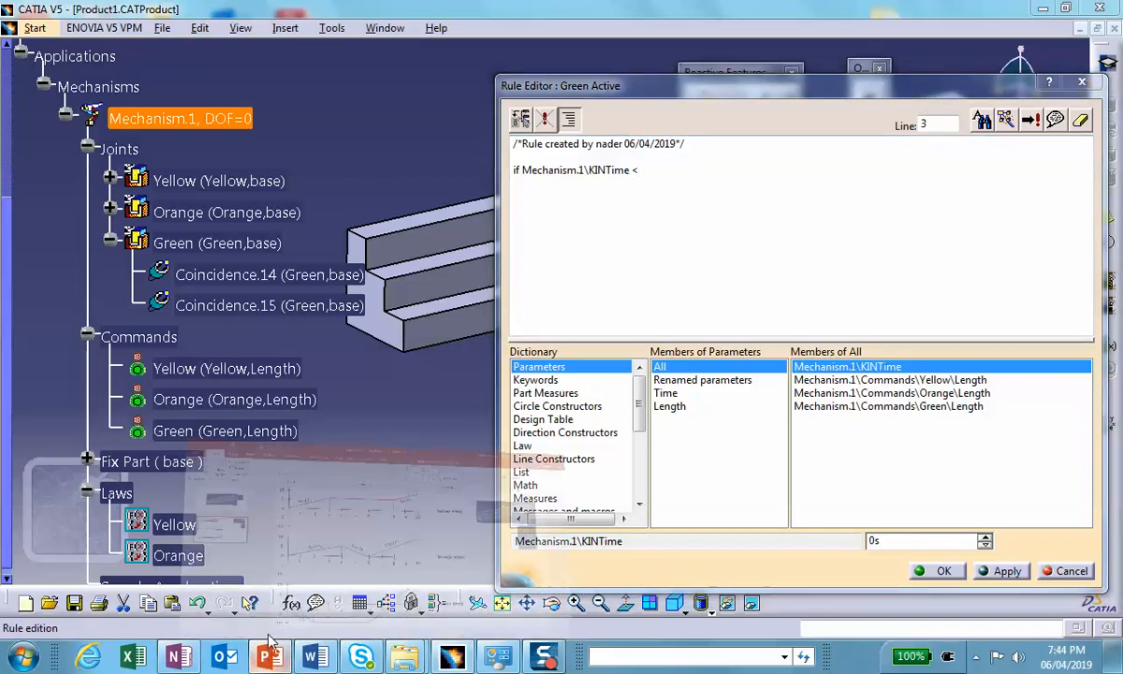
{"action": "left_click", "coordinate": [266, 591]}
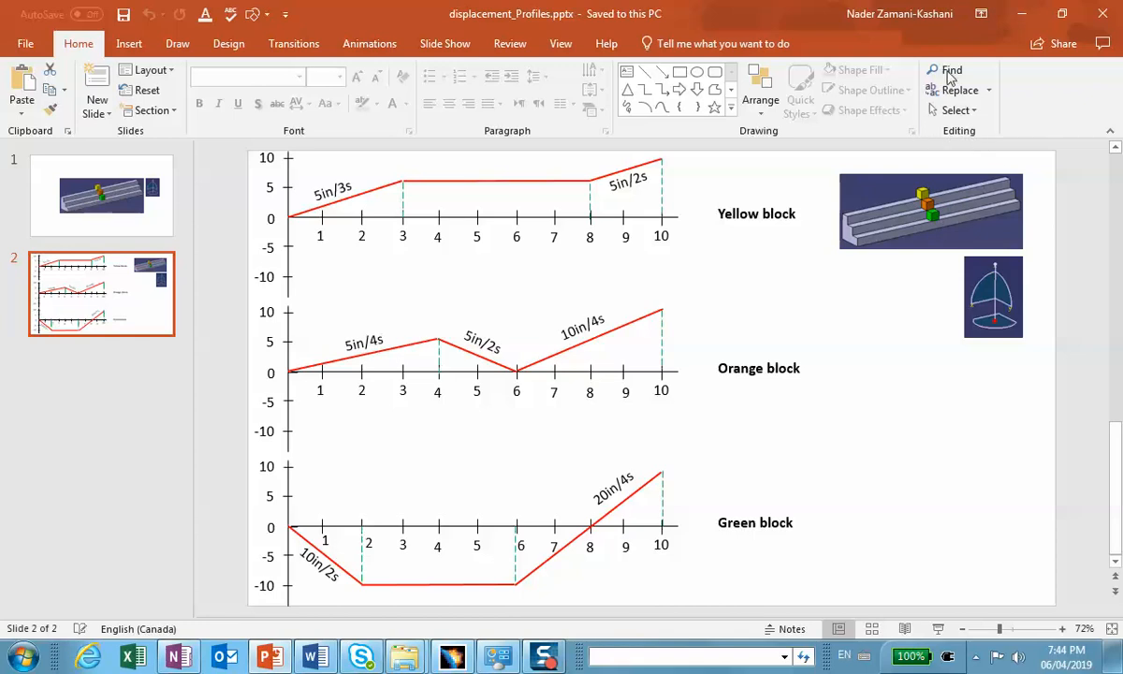
{"action": "left_click", "coordinate": [1029, 14]}
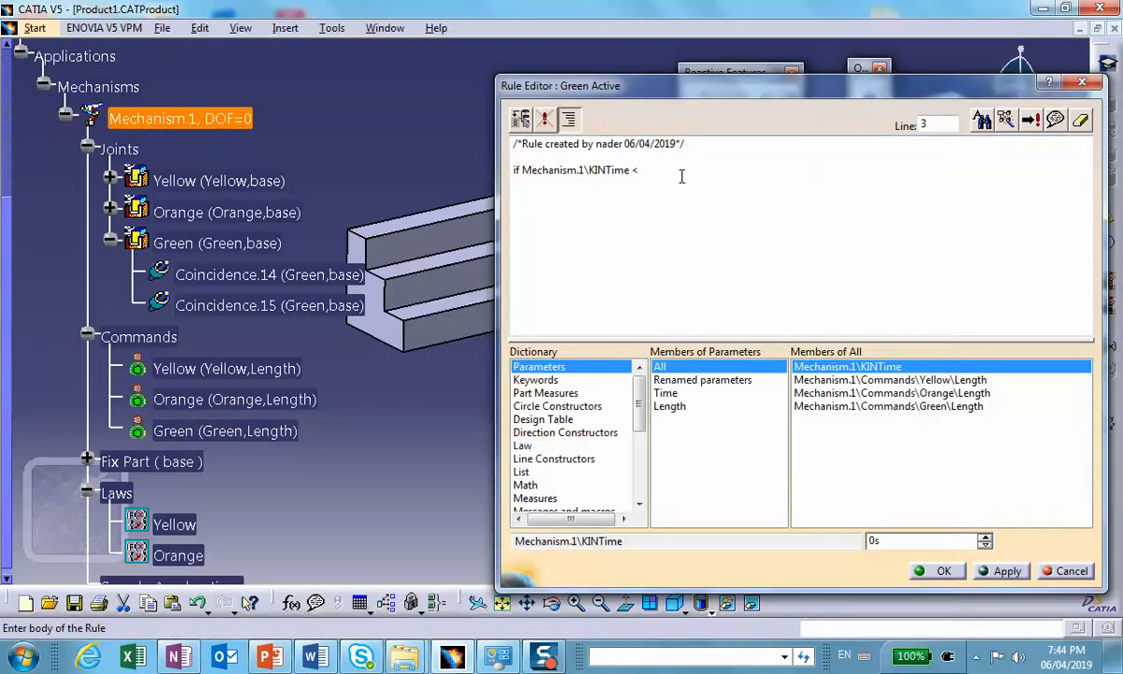
{"action": "type", "text": "2s"}
{"action": "key", "text": "Return"}
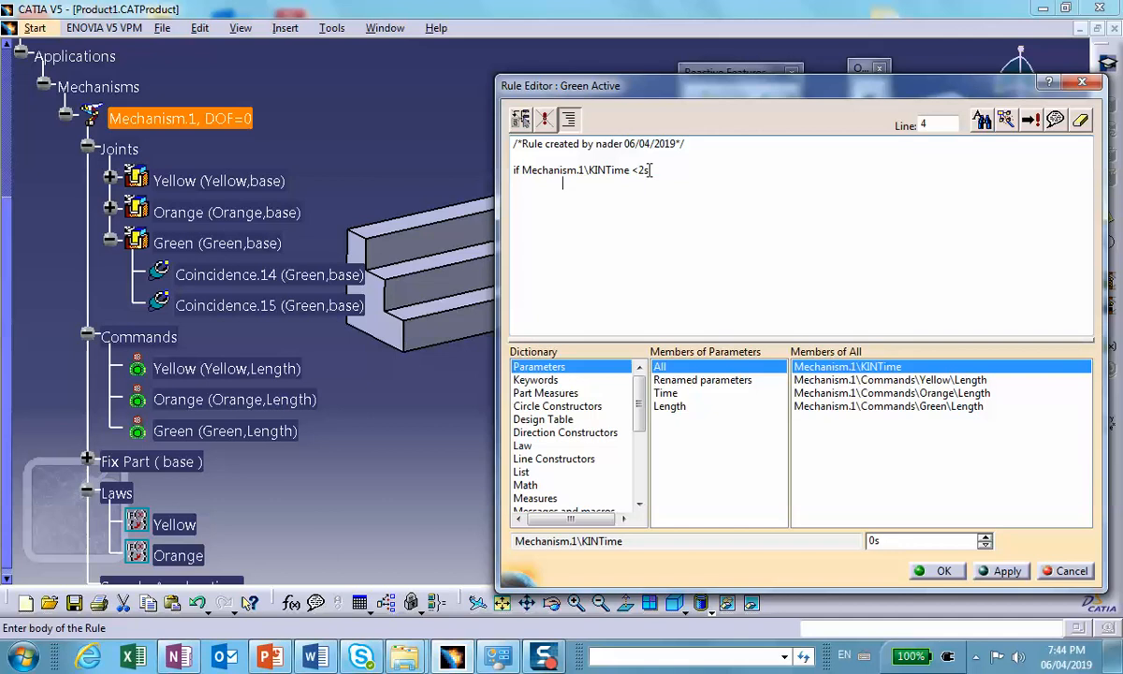
Step: In the first branch, assign Mechanism.1\Commands\Green\Length=-(10in/2s)*Mechanism.1\KINTime
{"action": "double_click", "coordinate": [859, 407]}
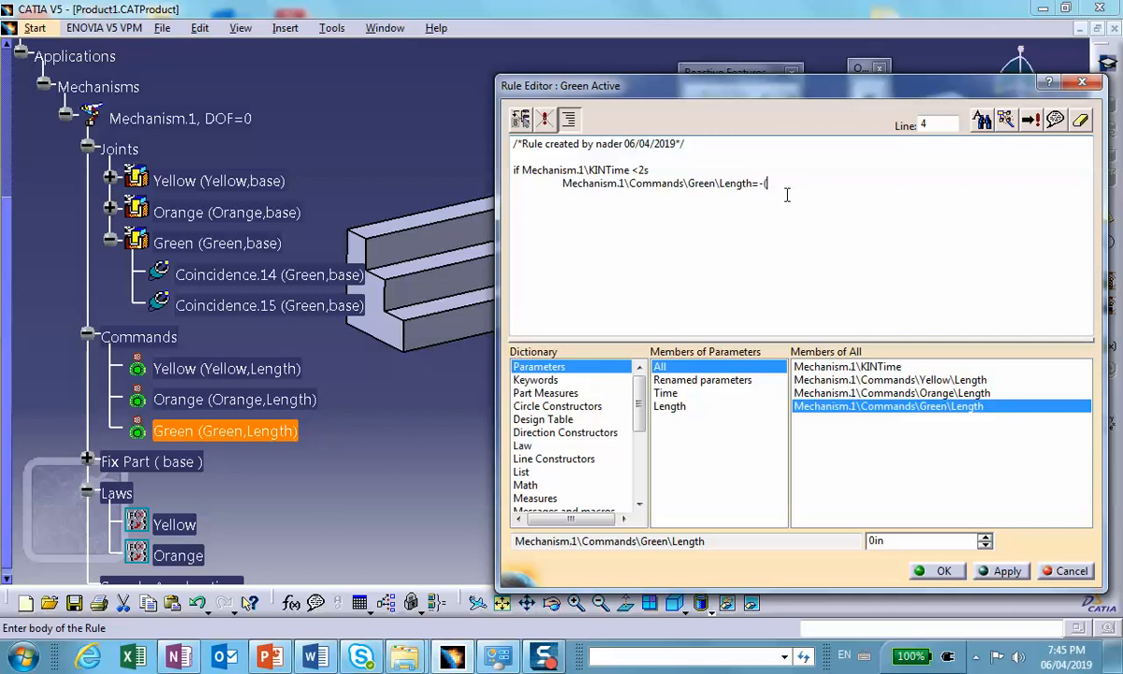
{"action": "type", "text": "=-(10in/2s)*"}
{"action": "double_click", "coordinate": [836, 367]}
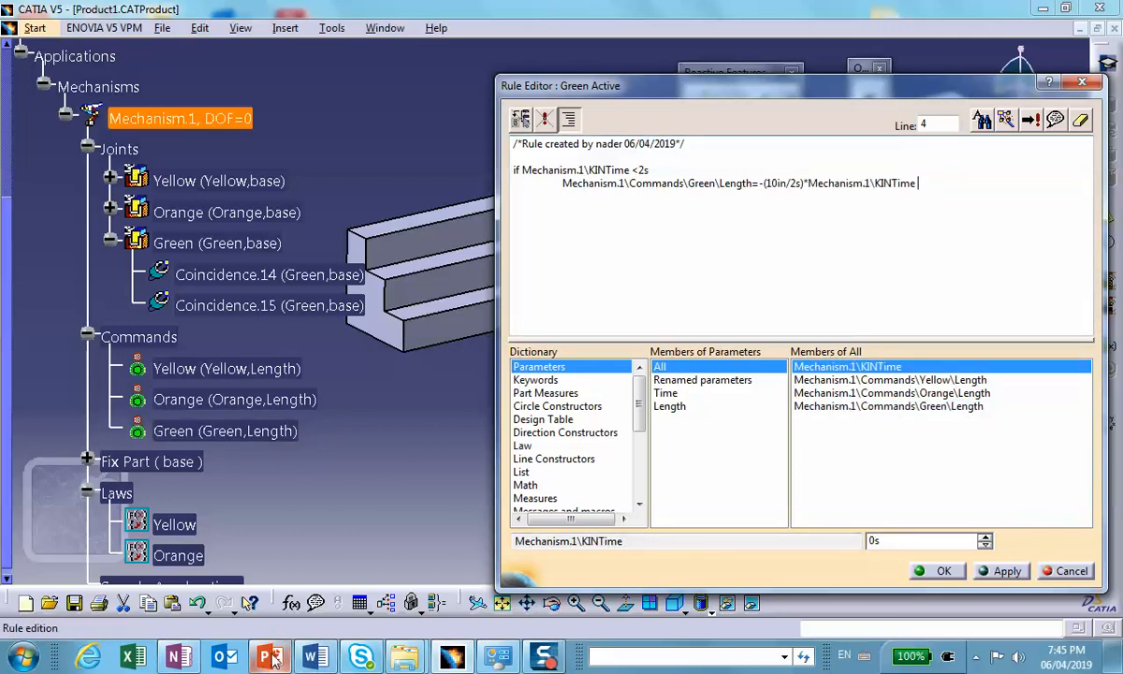
Step: Following the green block's displacement profile, add the second branch's condition else if Mechanism.1\KINTime <6s
{"action": "mouse_move", "coordinate": [272, 661]}
{"action": "mouse_move", "coordinate": [285, 569]}
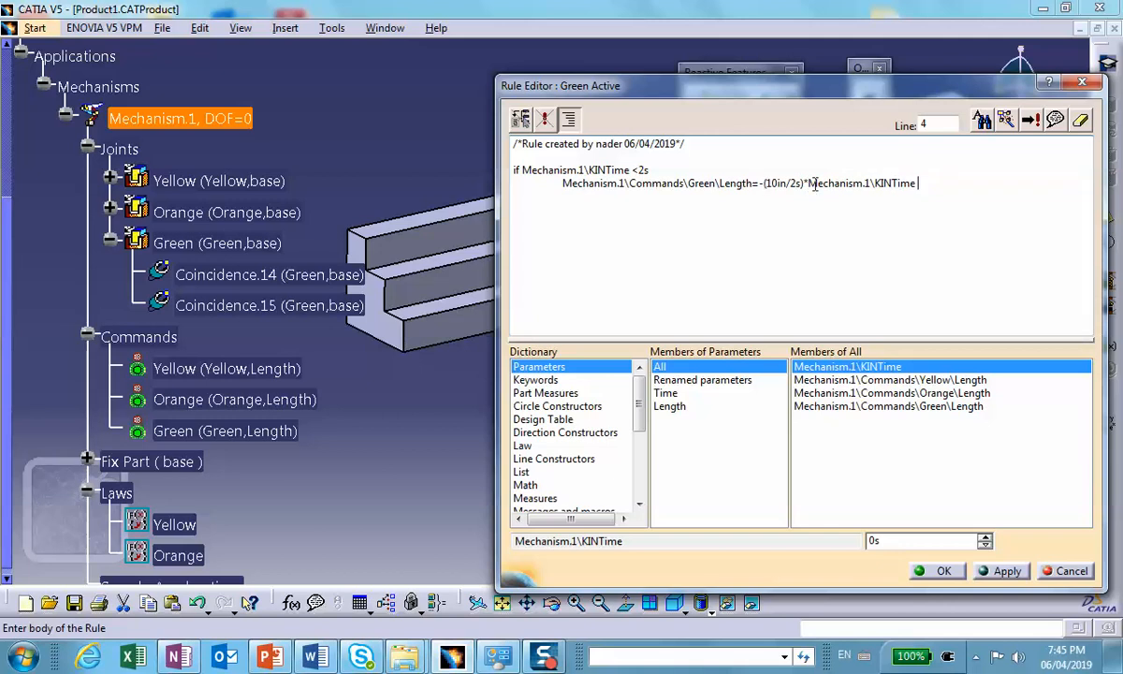
{"action": "key", "text": "Return"}
{"action": "type", "text": "else if"}
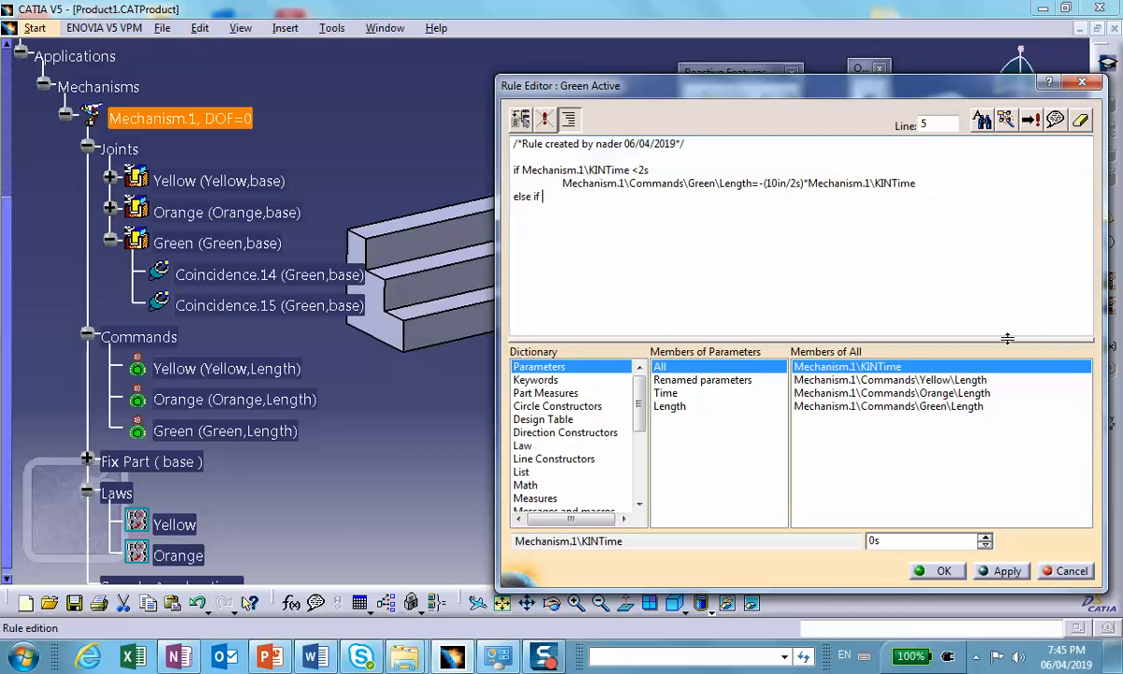
{"action": "double_click", "coordinate": [800, 367]}
{"action": "type", "text": "<"}
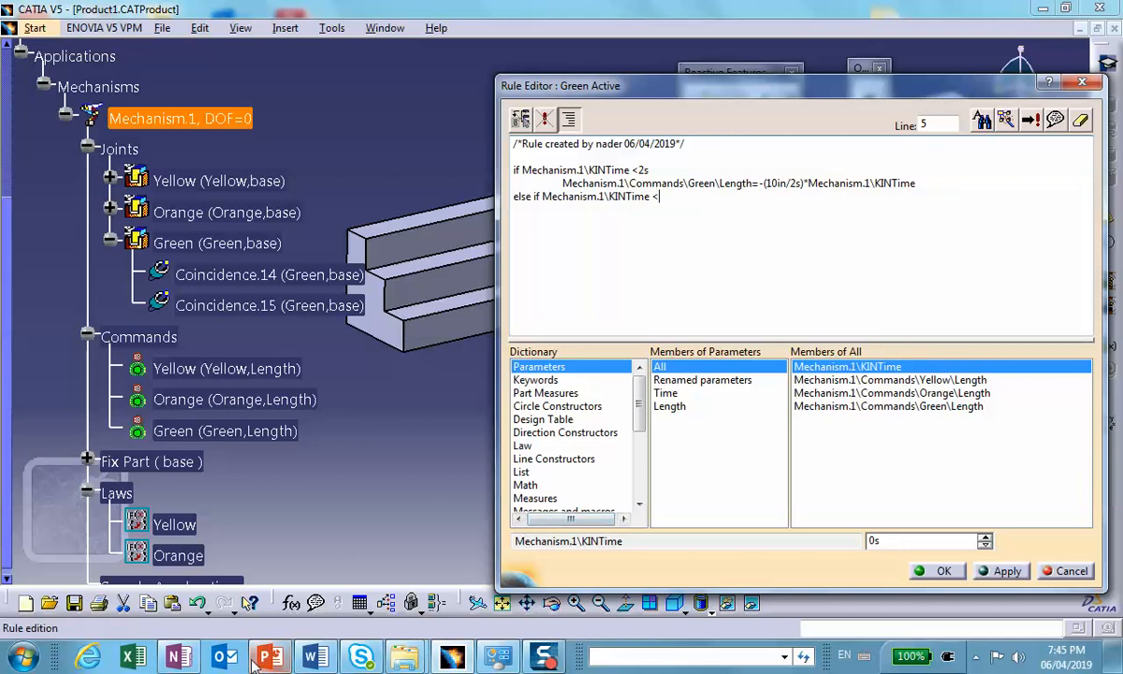
{"action": "left_click", "coordinate": [261, 549]}
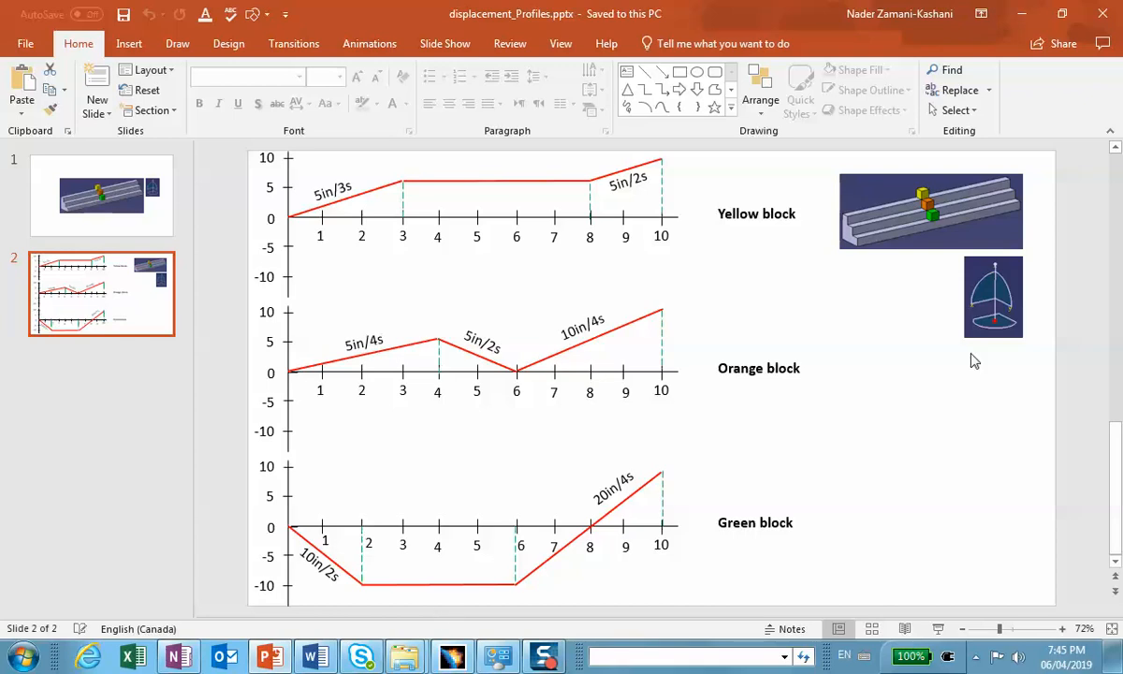
{"action": "left_click", "coordinate": [1022, 16]}
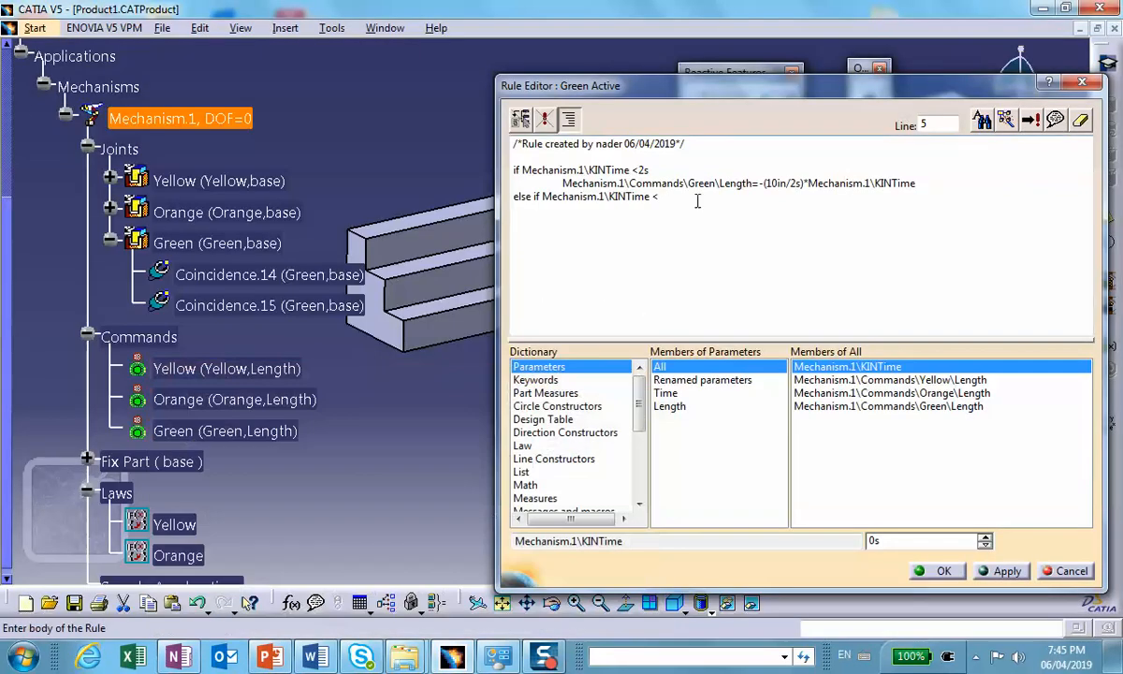
{"action": "type", "text": "6s"}
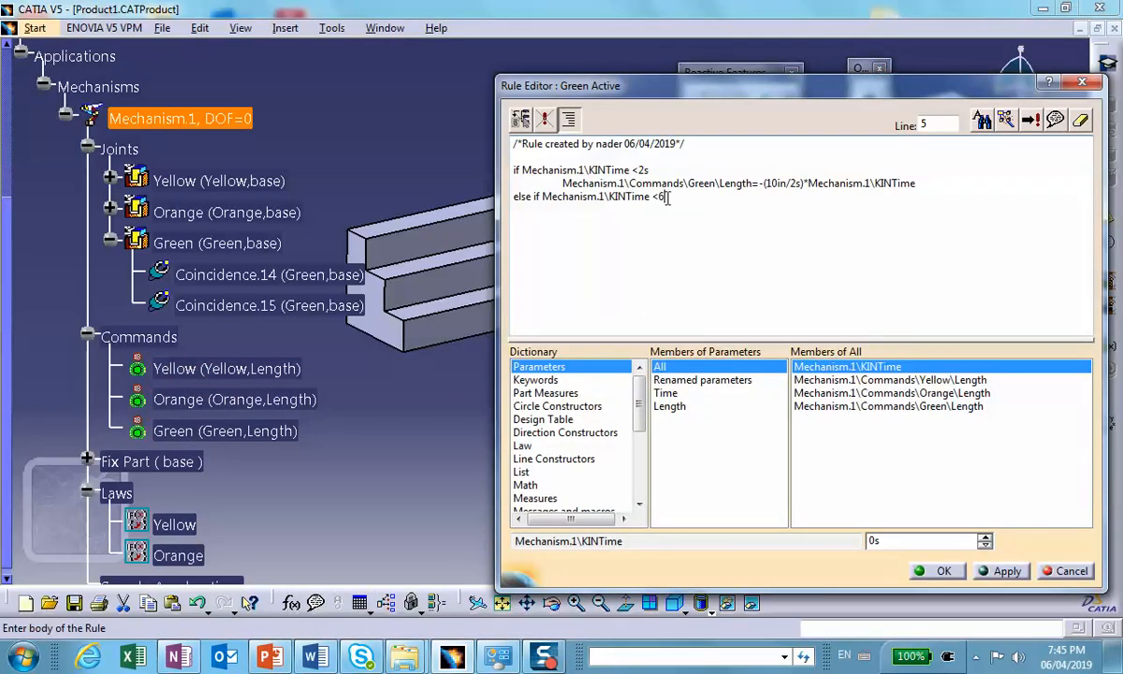
Step: In the second branch, add the indented assignment Mechanism.1\Commands\Green\Length=-10in
{"action": "key", "text": "Return"}
{"action": "key", "text": "Tab"}
{"action": "double_click", "coordinate": [865, 408]}
{"action": "type", "text": "="}
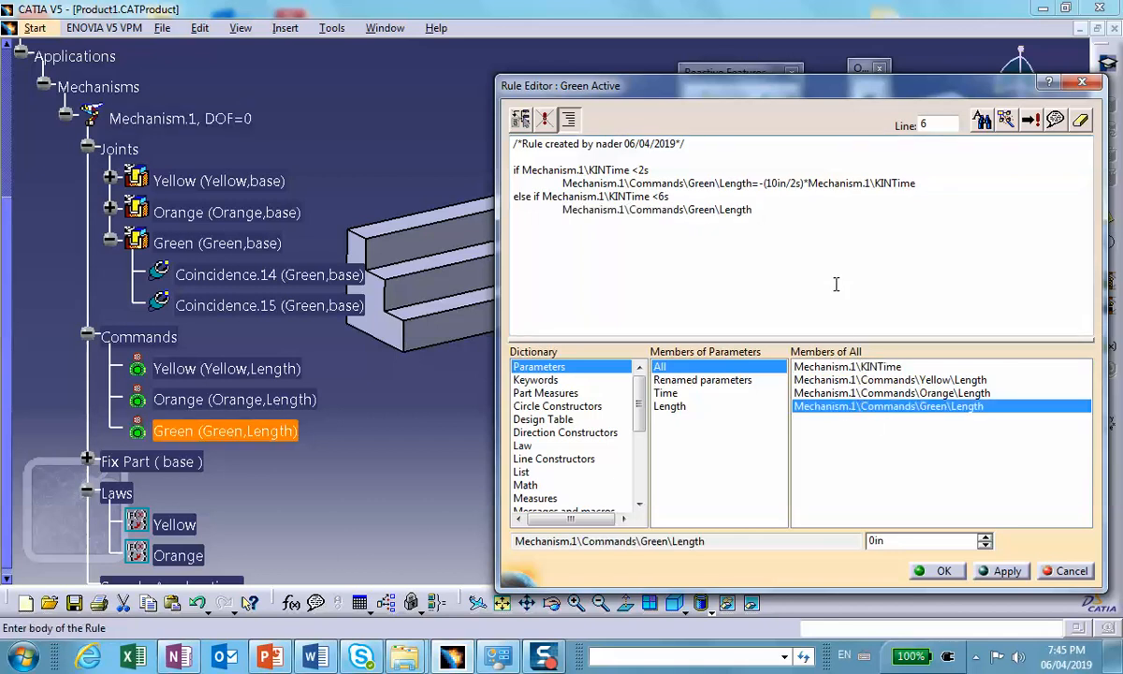
{"action": "type", "text": "-10in"}
Step: Add an else branch, recheck the displacement profile, and insert Mechanism.1\Commands\Green\Length on its indented line
{"action": "key", "text": "Return"}
{"action": "type", "text": "else i"}
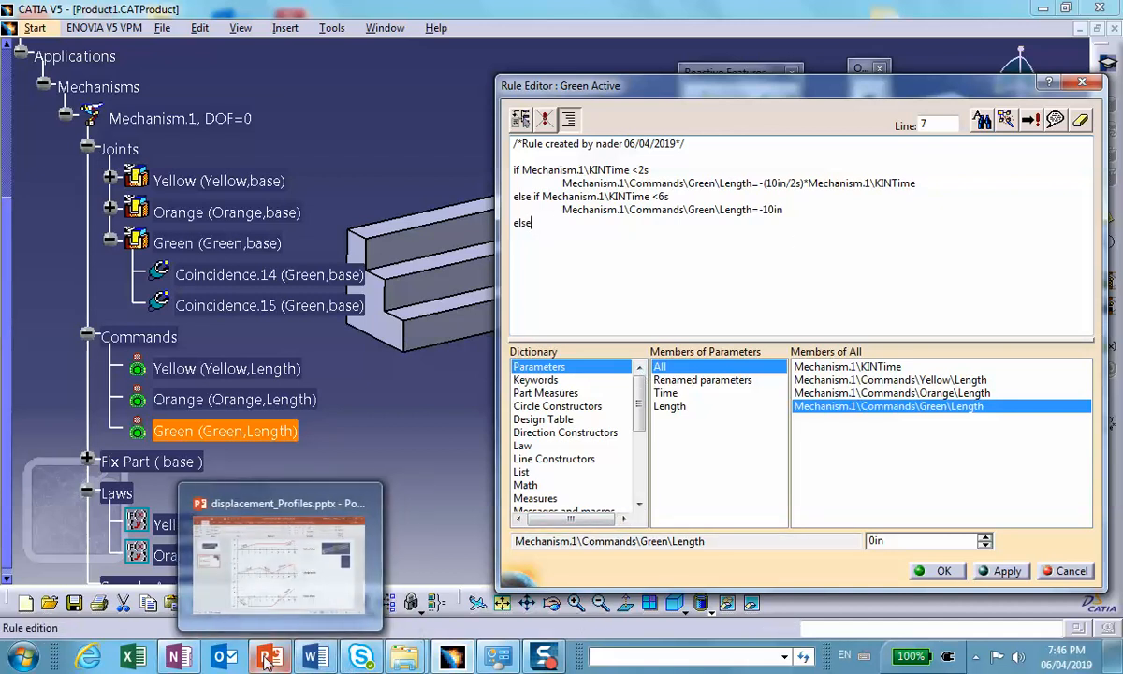
{"action": "mouse_move", "coordinate": [287, 593]}
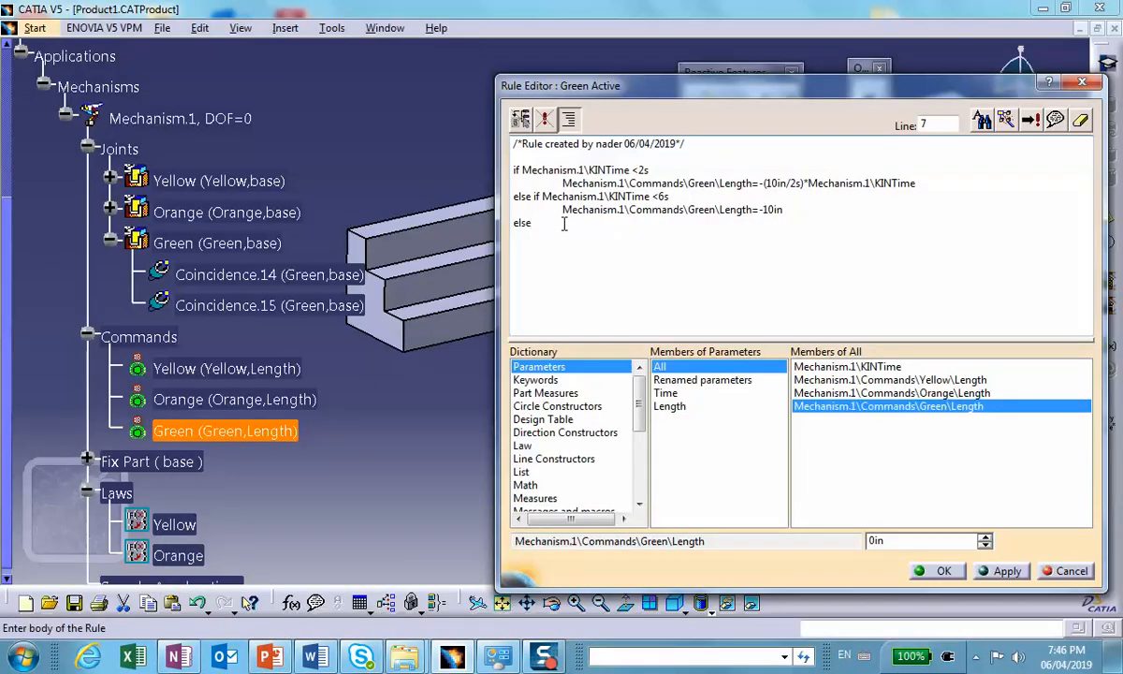
{"action": "key", "text": "Return"}
{"action": "key", "text": "Tab"}
{"action": "double_click", "coordinate": [843, 406]}
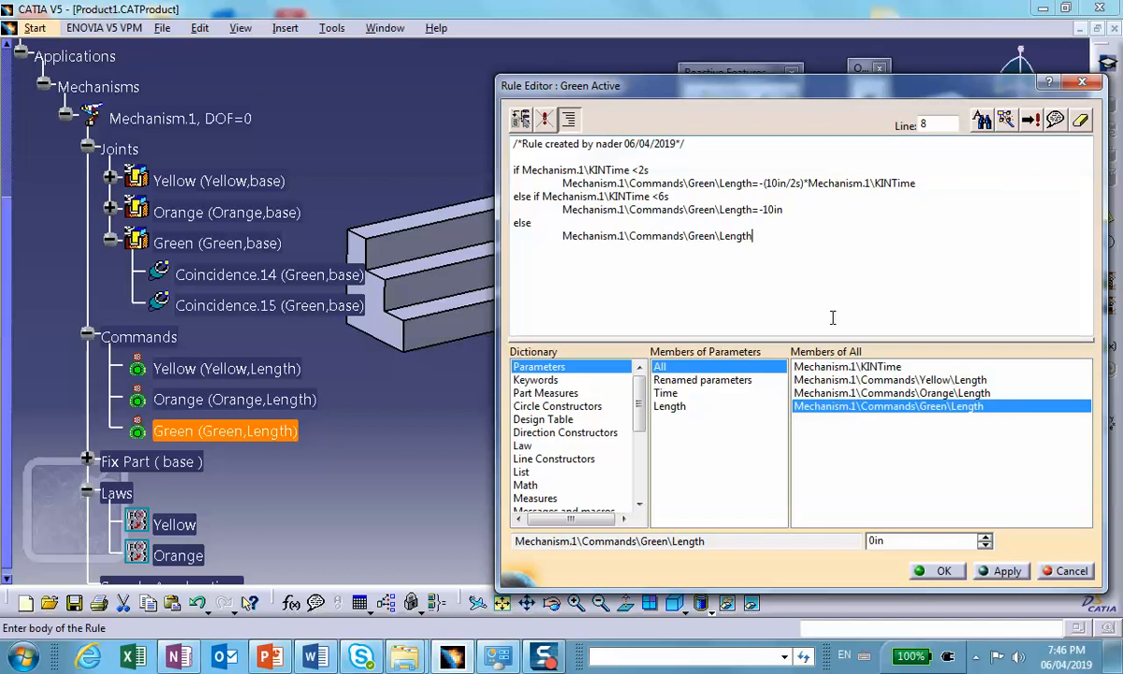
Step: Set the else branch's Green length to -10in+(20in/4s)*(Mechanism.1\KINTime -6s), consulting the displacement profile for the time offset
{"action": "type", "text": "=-10in+(20in/4s)*"}
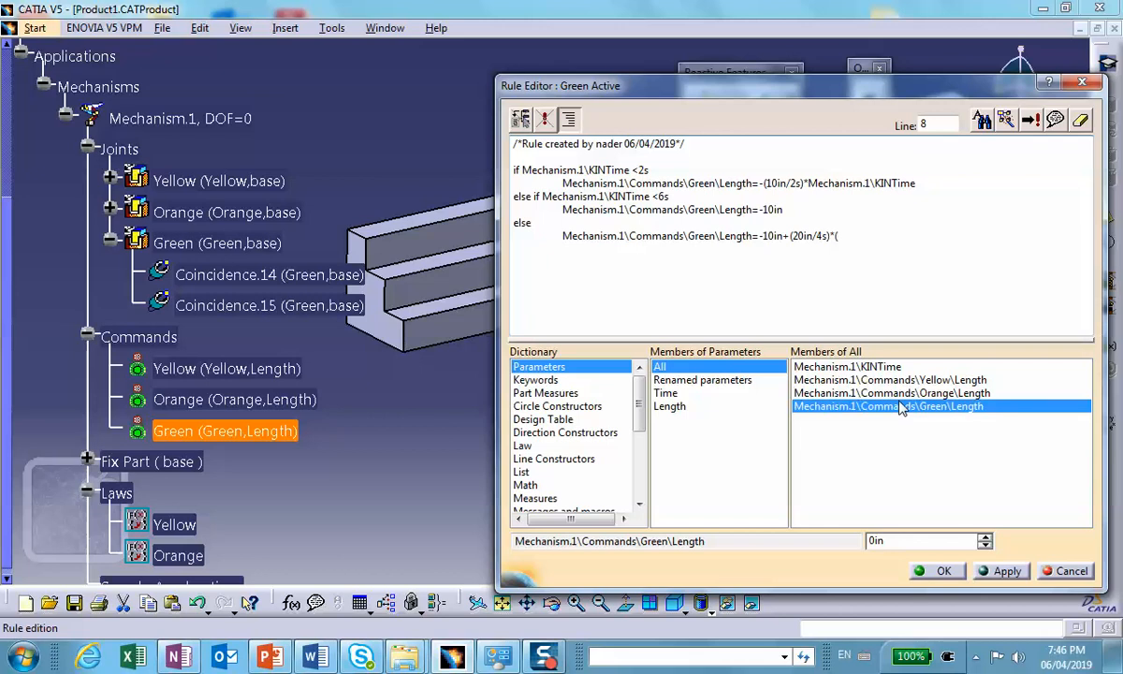
{"action": "double_click", "coordinate": [847, 366]}
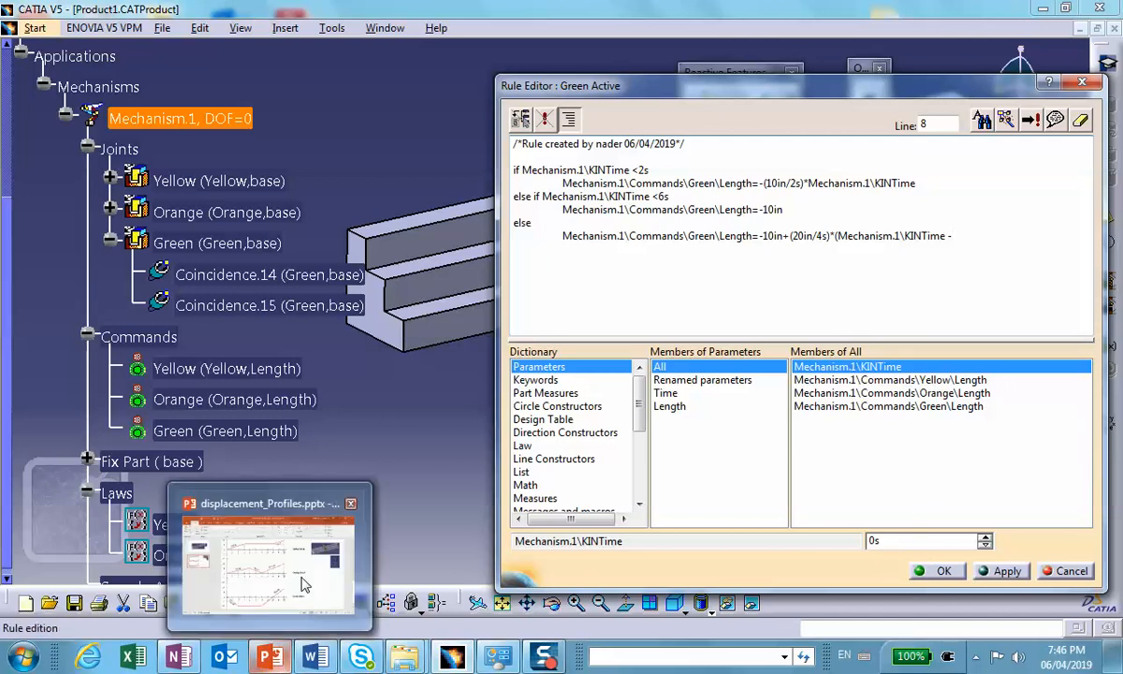
{"action": "mouse_move", "coordinate": [304, 583]}
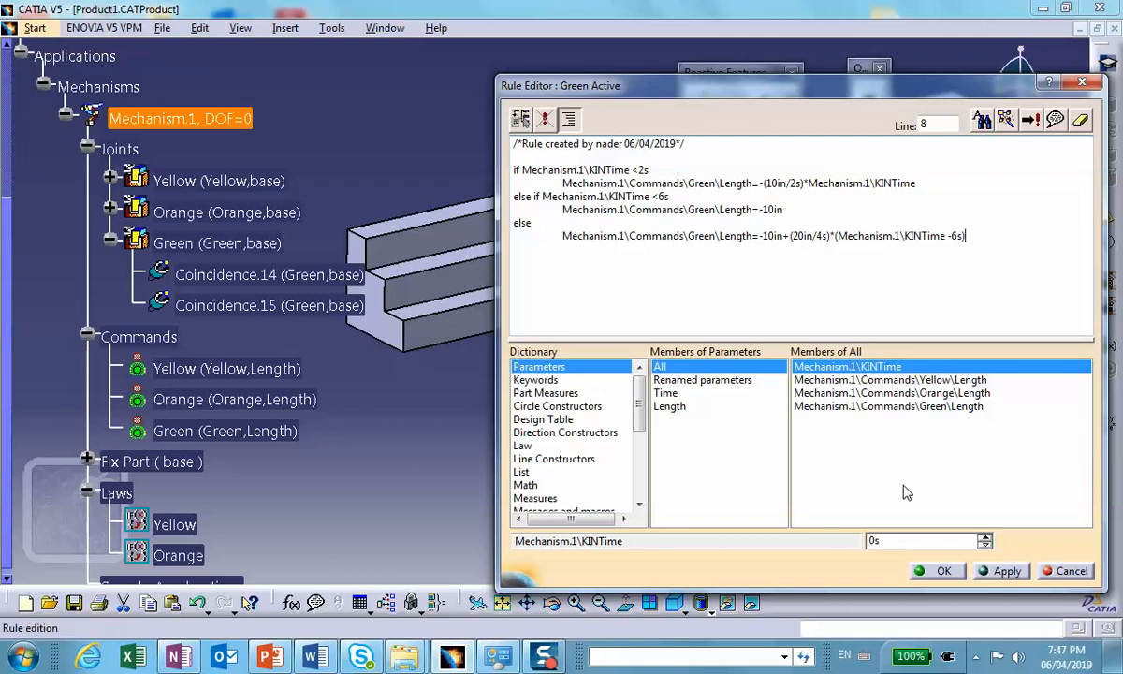
Step: Accept the completed Green rule and save the product
{"action": "left_click", "coordinate": [941, 569]}
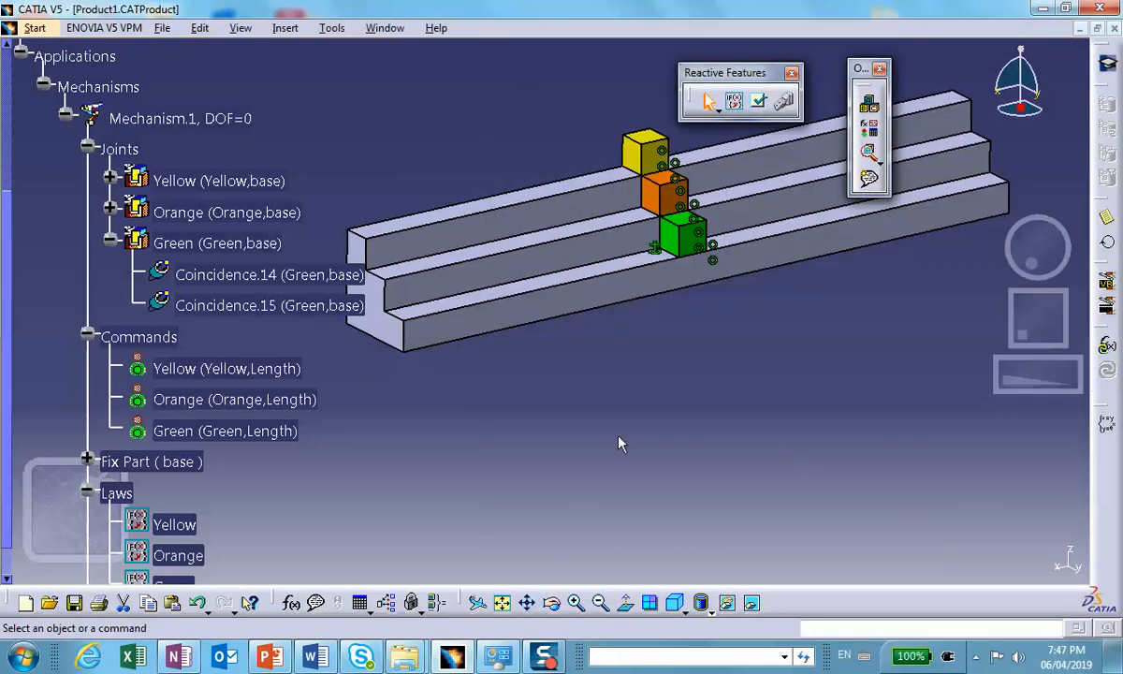
{"action": "left_click", "coordinate": [73, 602]}
{"action": "middle_click_drag", "start_coordinate": [611, 365], "coordinate": [611, 392]}
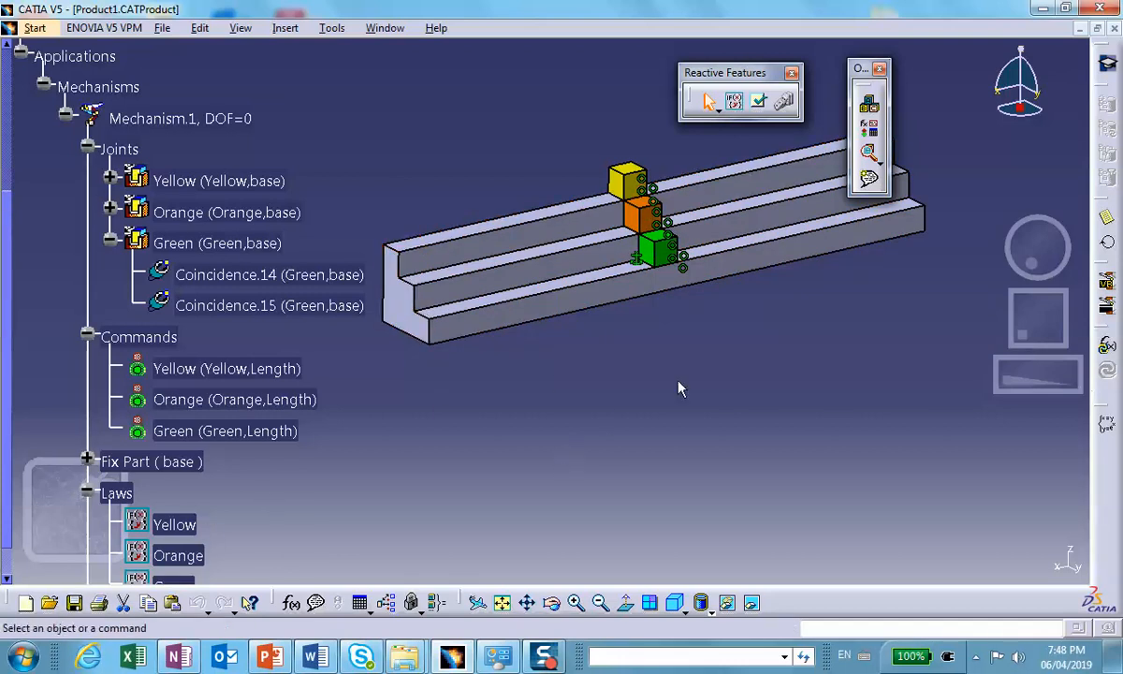
Step: Switch the product to the DMU Kinematics workbench
{"action": "left_click", "coordinate": [34, 28]}
{"action": "mouse_move", "coordinate": [70, 175]}
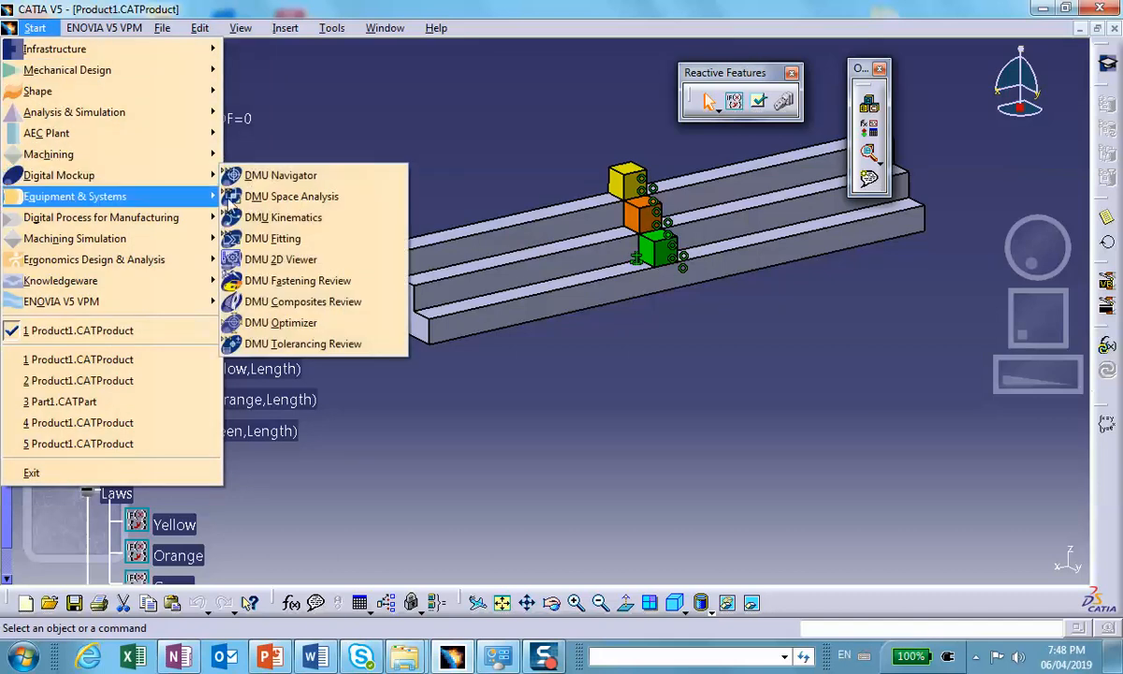
{"action": "left_click", "coordinate": [264, 216]}
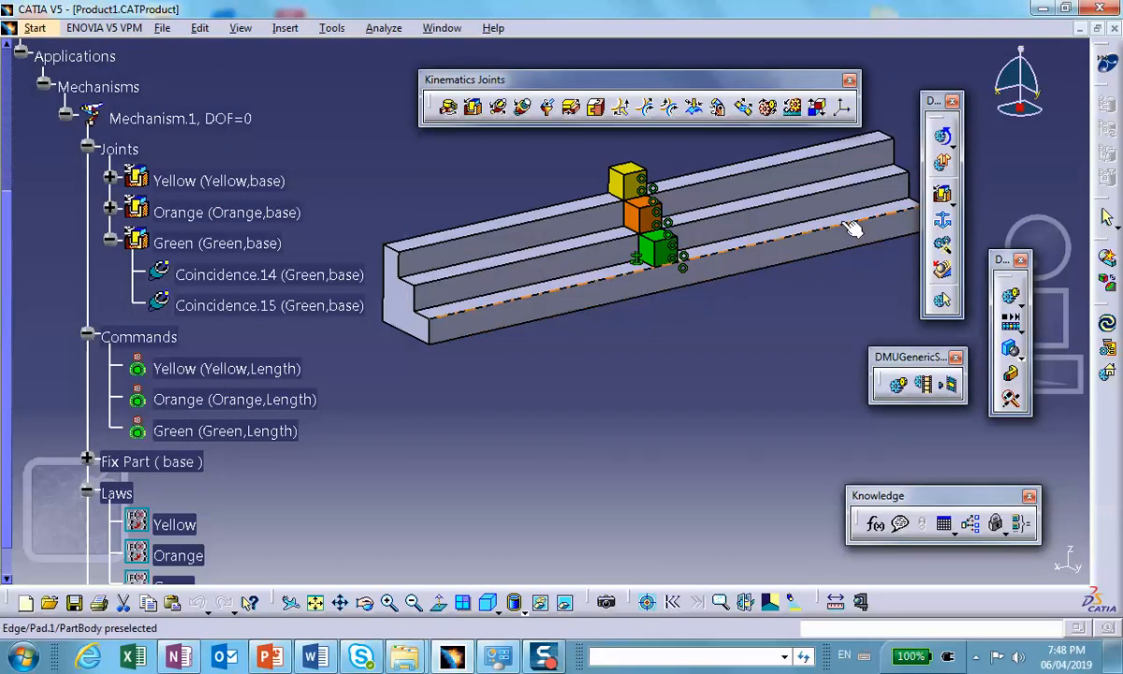
Step: Start a simulation with laws for Mechanism.1, clear its dialog from the model, and play the motion through to 10 s
{"action": "left_click", "coordinate": [947, 140]}
{"action": "left_click", "coordinate": [998, 158]}
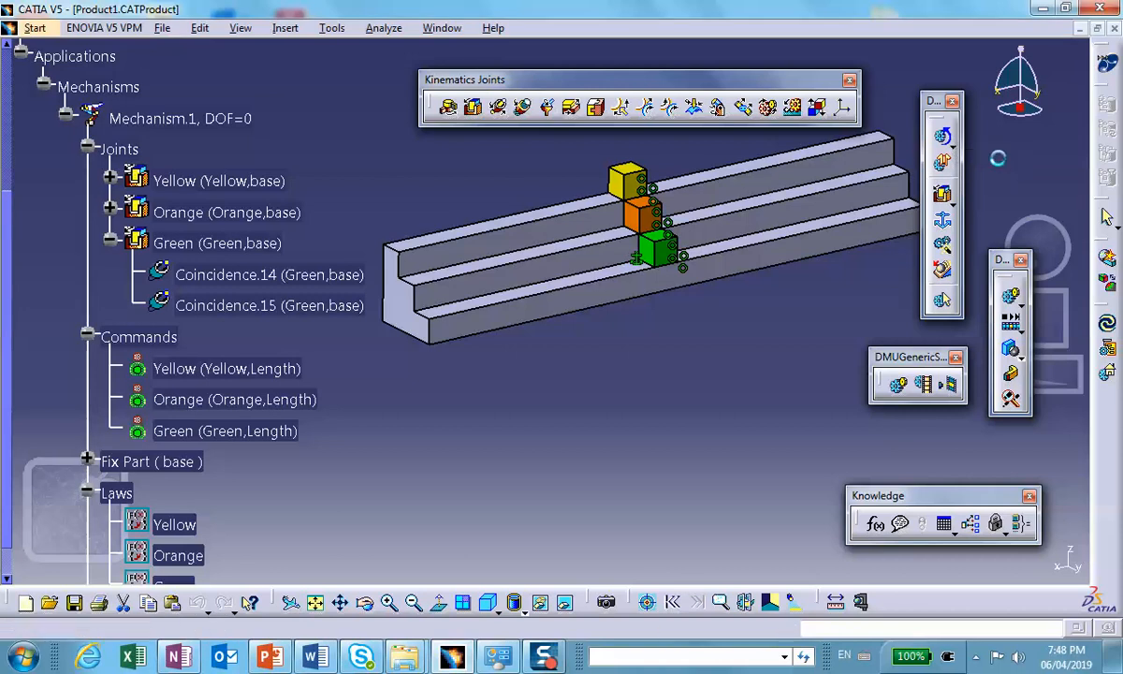
{"action": "left_click_drag", "start_coordinate": [727, 82], "coordinate": [719, 363]}
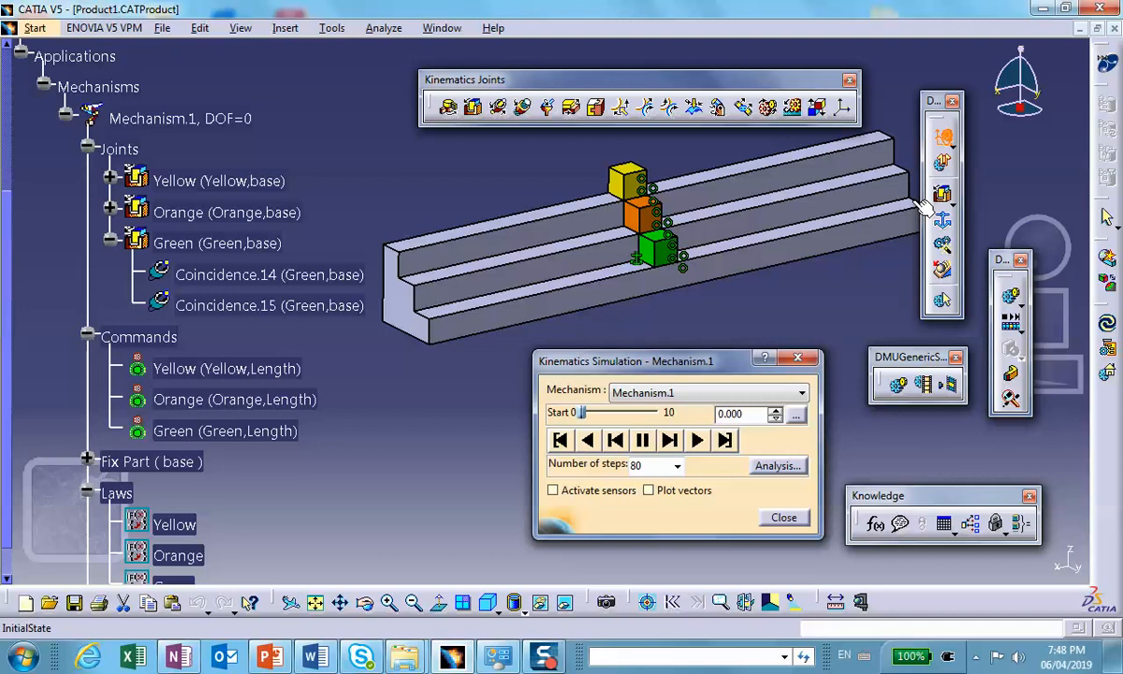
{"action": "left_click", "coordinate": [698, 441]}
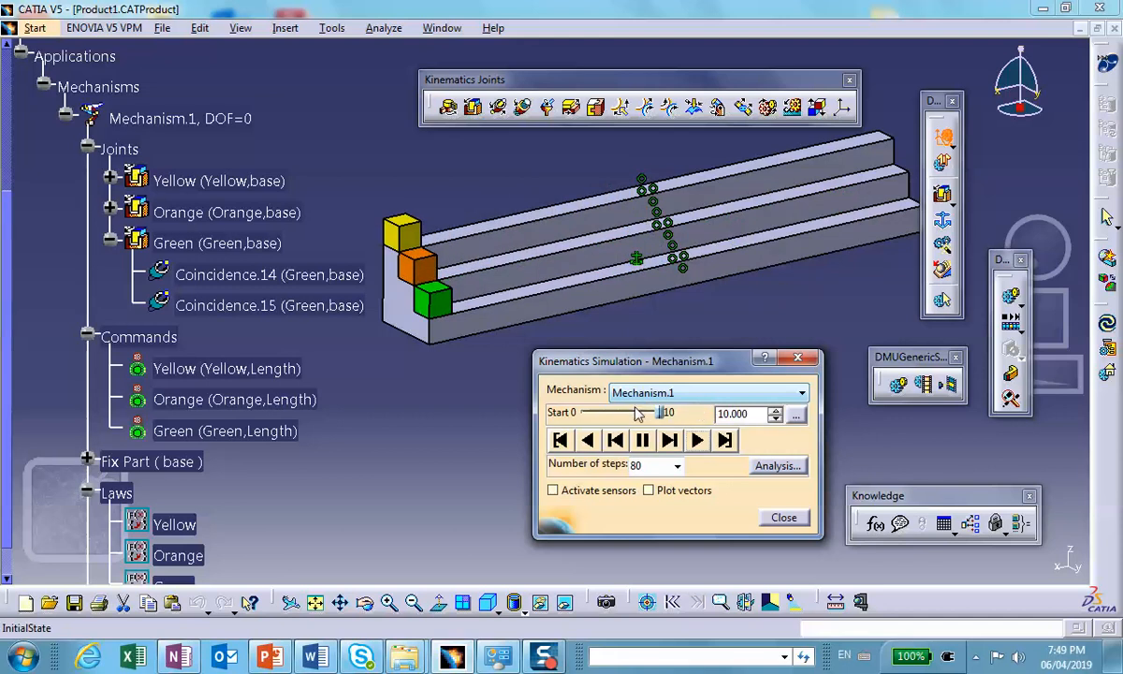
Step: Rewind the simulation to its start, set the number of steps to 200, and replay the motion
{"action": "left_click", "coordinate": [560, 444]}
{"action": "left_click_drag", "start_coordinate": [649, 465], "coordinate": [611, 461]}
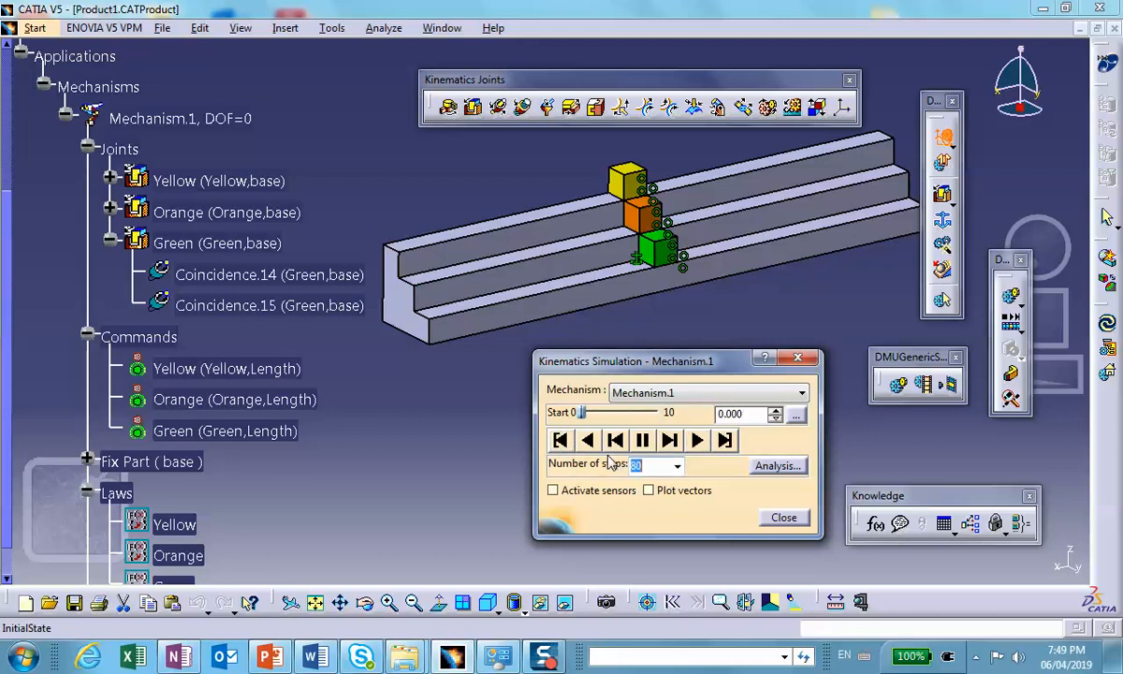
{"action": "type", "text": "200"}
{"action": "left_click", "coordinate": [698, 440]}
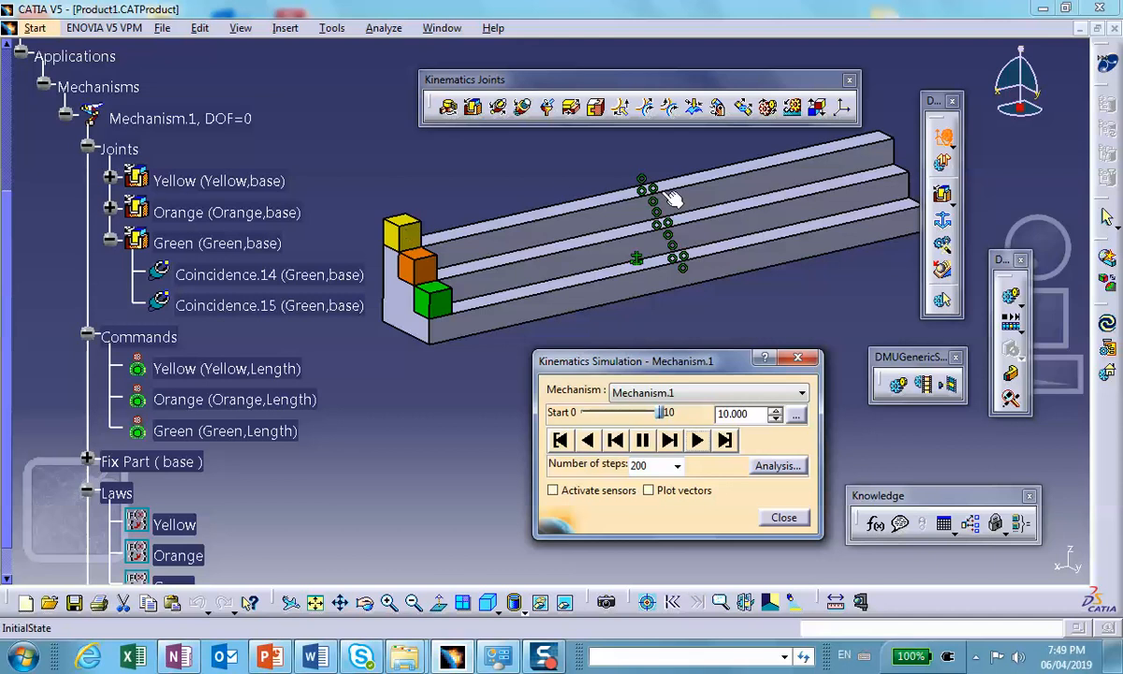
Step: Rewind the simulation and advance it step by step to 1 s, watching the three cubes
{"action": "left_click", "coordinate": [560, 441]}
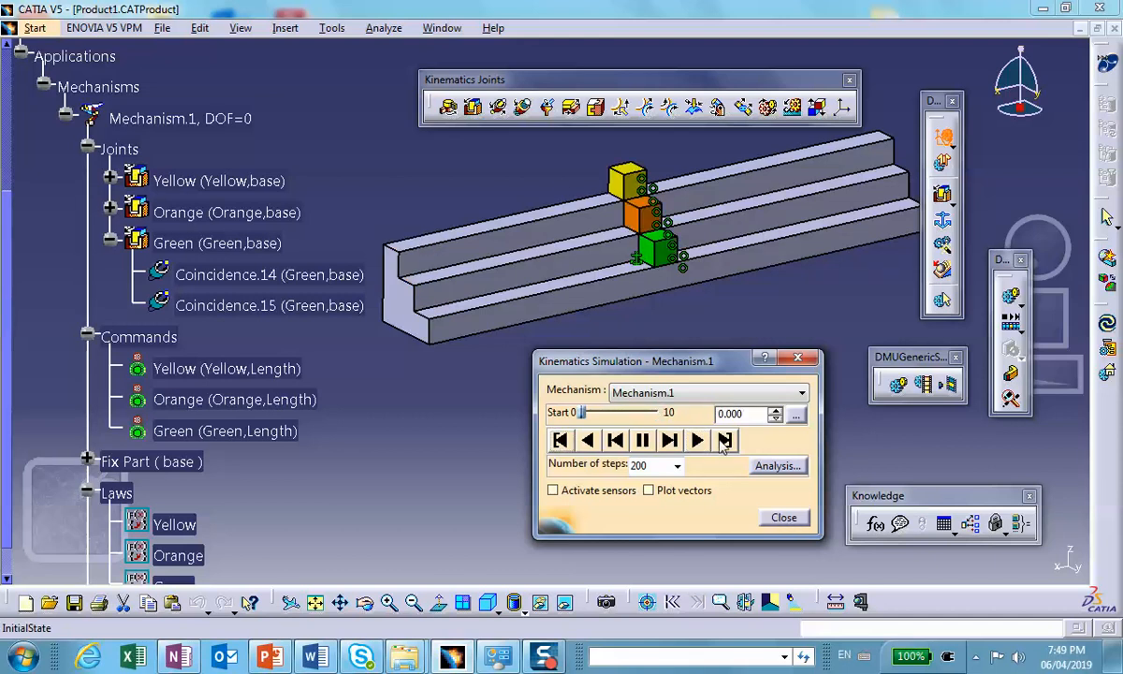
{"action": "left_click", "coordinate": [670, 440]}
{"action": "left_click", "coordinate": [670, 440]}
{"action": "left_click", "coordinate": [669, 440]}
{"action": "left_click", "coordinate": [669, 441]}
{"action": "left_click", "coordinate": [669, 441]}
{"action": "left_click", "coordinate": [669, 441]}
{"action": "left_click", "coordinate": [669, 441]}
{"action": "left_click", "coordinate": [669, 440]}
{"action": "left_click", "coordinate": [669, 441]}
{"action": "left_click", "coordinate": [670, 440]}
{"action": "left_click", "coordinate": [669, 440]}
{"action": "left_click", "coordinate": [669, 441]}
{"action": "left_click", "coordinate": [669, 441]}
{"action": "left_click", "coordinate": [669, 441]}
{"action": "left_click", "coordinate": [670, 441]}
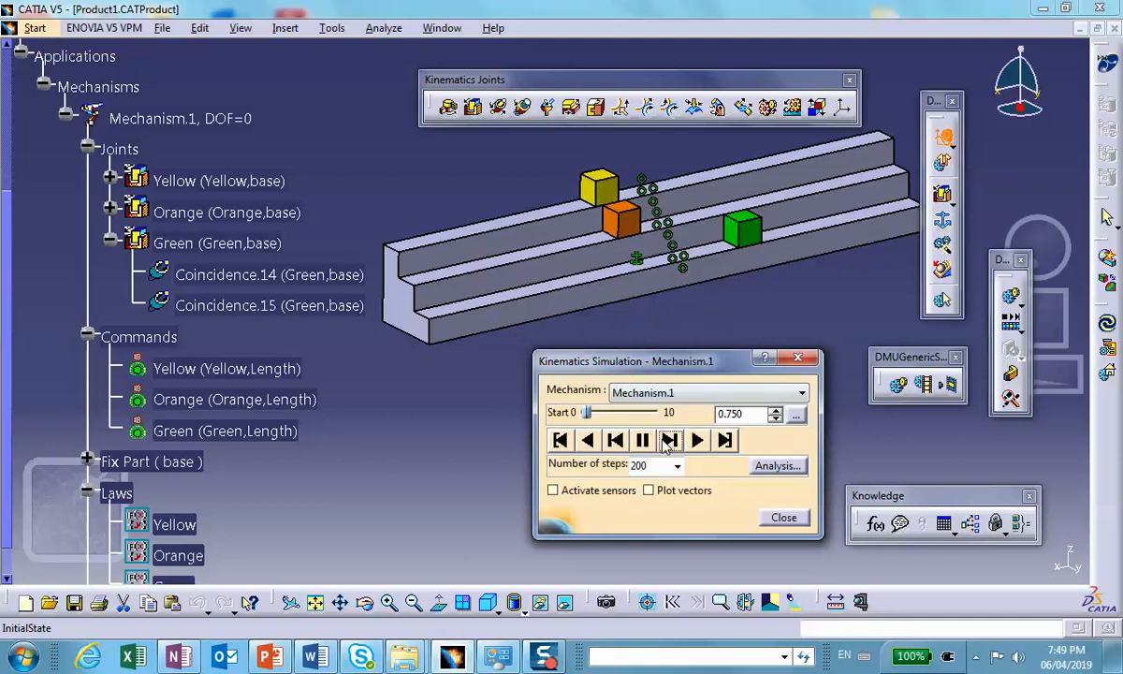
{"action": "left_click", "coordinate": [669, 441]}
{"action": "left_click", "coordinate": [669, 441]}
{"action": "left_click", "coordinate": [669, 441]}
{"action": "left_click", "coordinate": [669, 441]}
{"action": "left_click", "coordinate": [669, 441]}
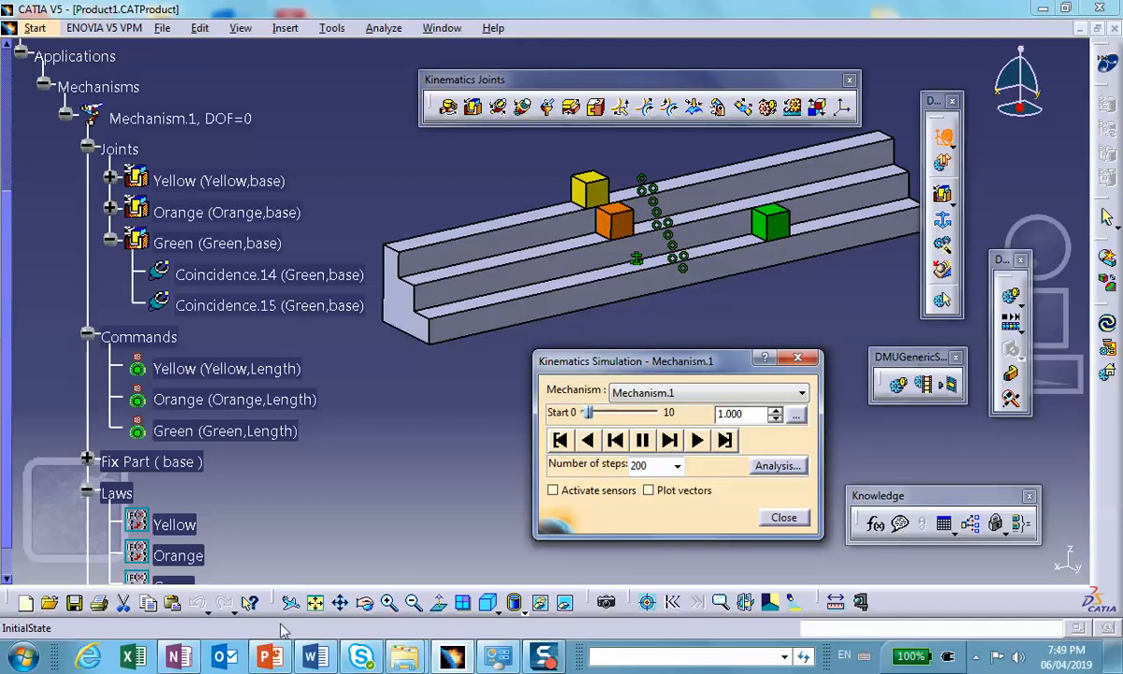
Step: Consult the displacement profiles slide in PowerPoint, return to CATIA, and advance the simulation step by step to 2.5 s
{"action": "left_click", "coordinate": [269, 655]}
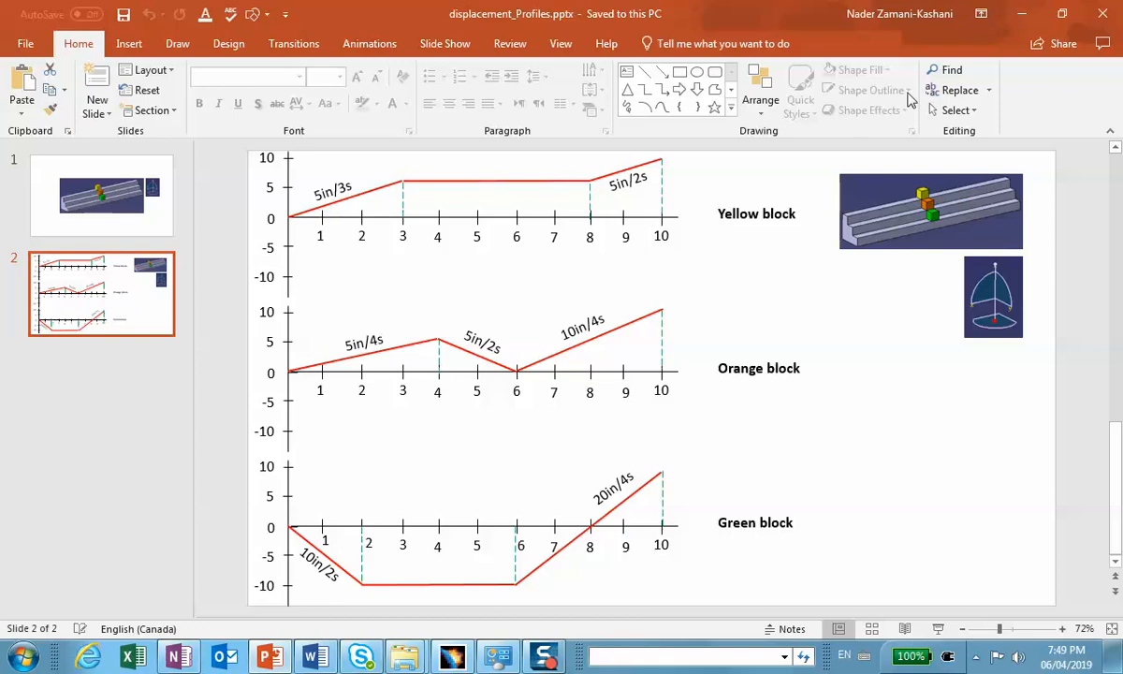
{"action": "left_click", "coordinate": [1026, 17]}
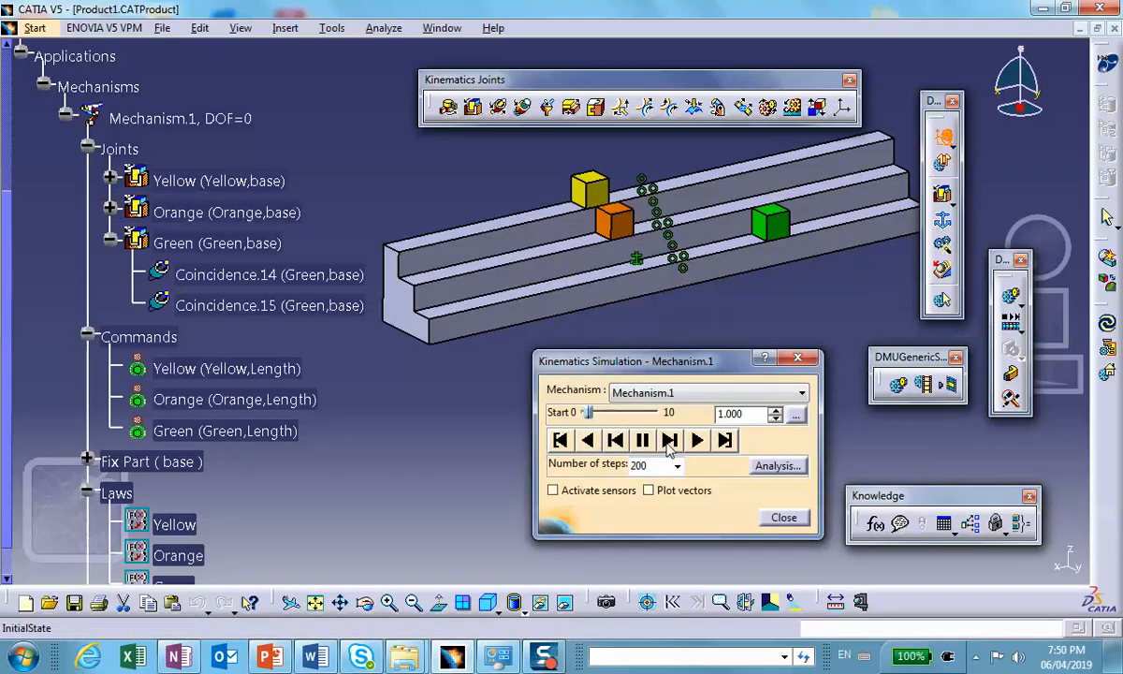
{"action": "left_click", "coordinate": [669, 440]}
{"action": "left_click", "coordinate": [669, 440]}
{"action": "left_click", "coordinate": [670, 440]}
{"action": "left_click", "coordinate": [669, 441]}
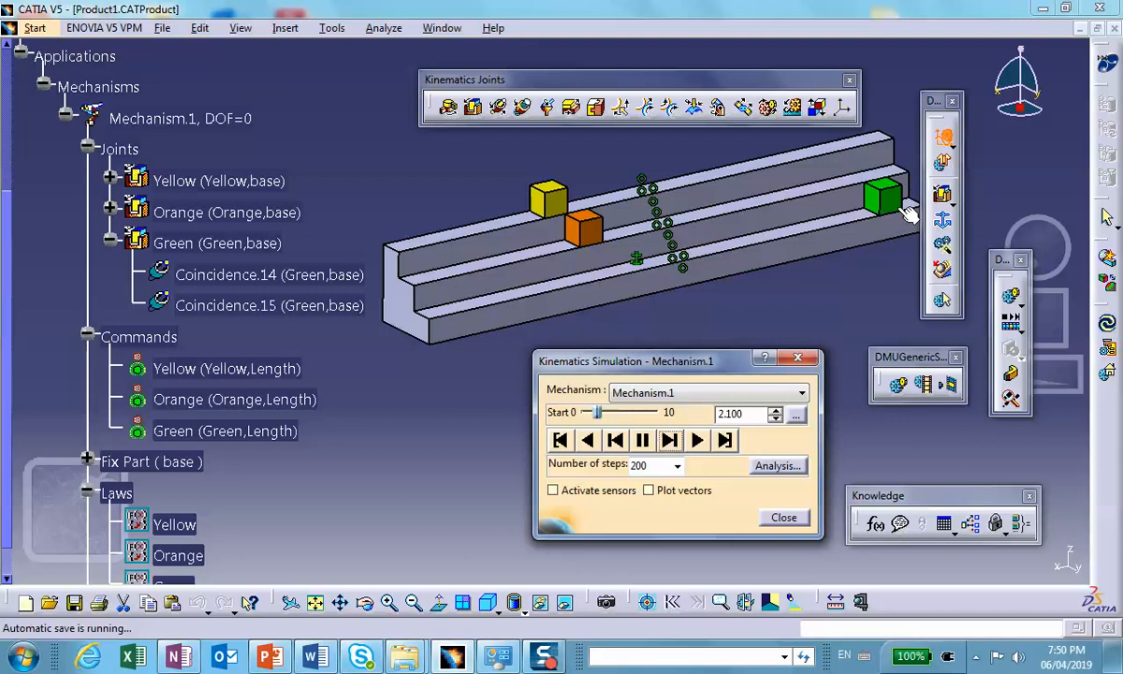
{"action": "left_click", "coordinate": [670, 442]}
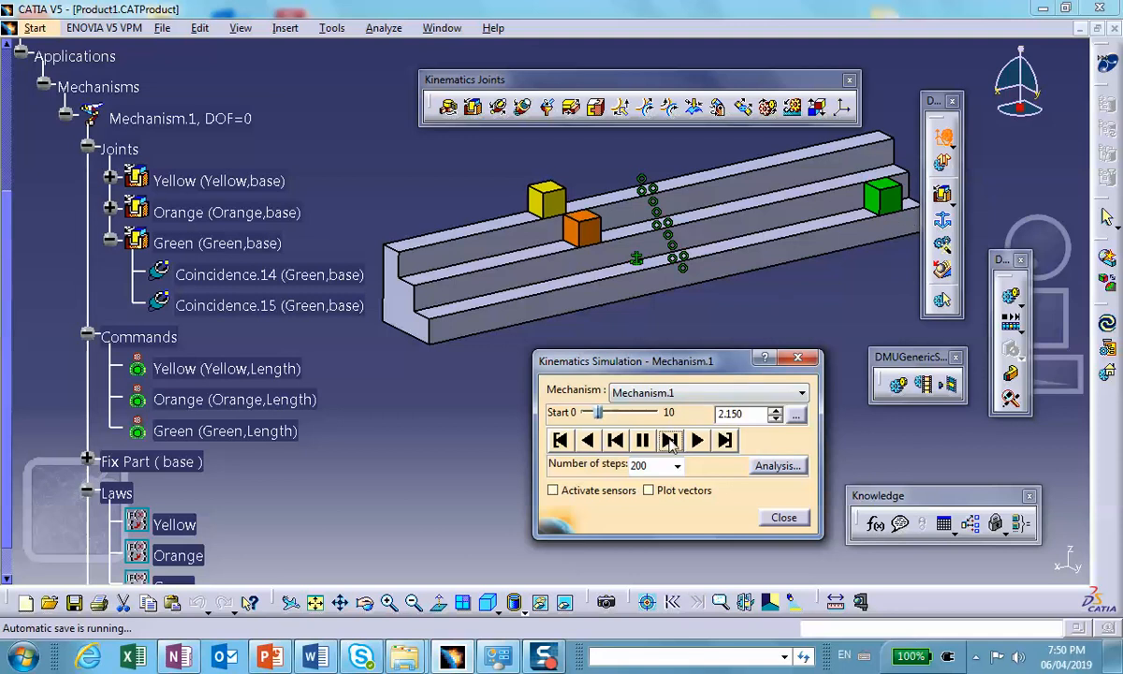
{"action": "left_click", "coordinate": [670, 441]}
{"action": "left_click", "coordinate": [670, 441]}
{"action": "left_click", "coordinate": [670, 441]}
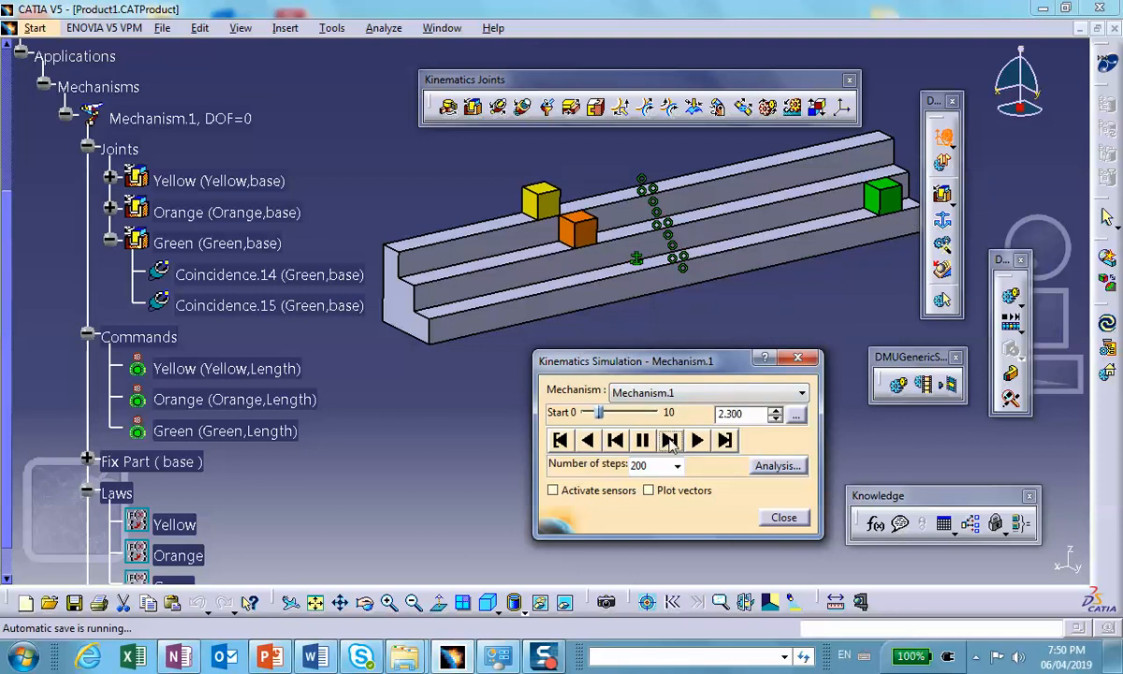
{"action": "left_click", "coordinate": [670, 441]}
{"action": "left_click", "coordinate": [670, 440]}
{"action": "left_click", "coordinate": [670, 440]}
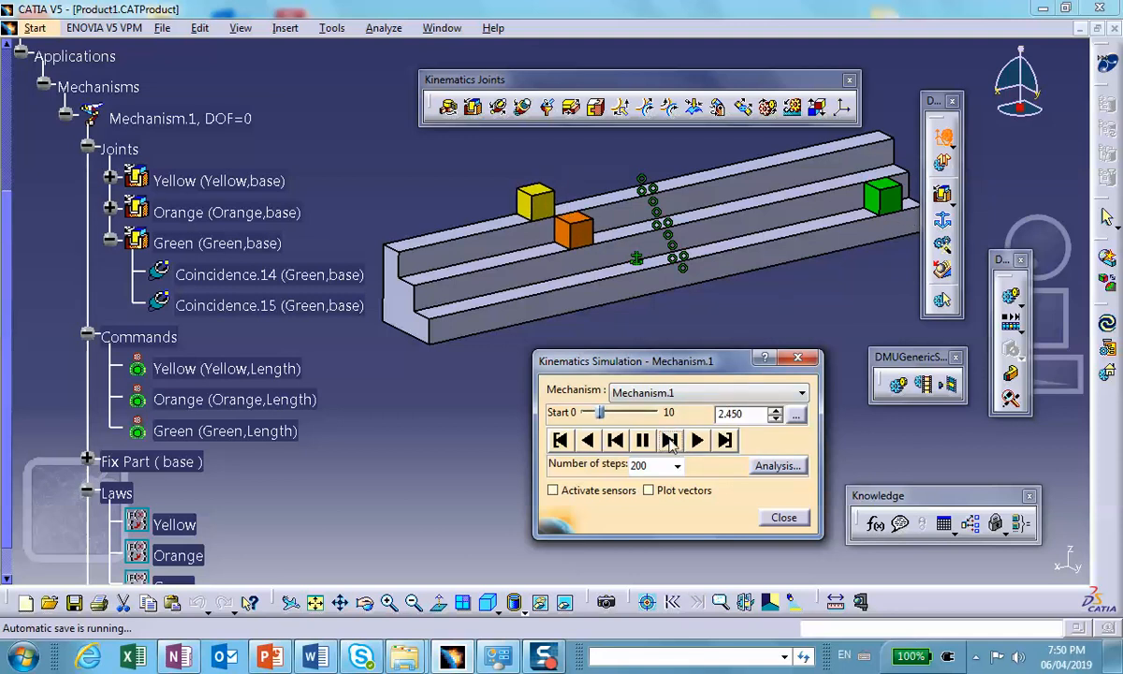
{"action": "left_click", "coordinate": [670, 441]}
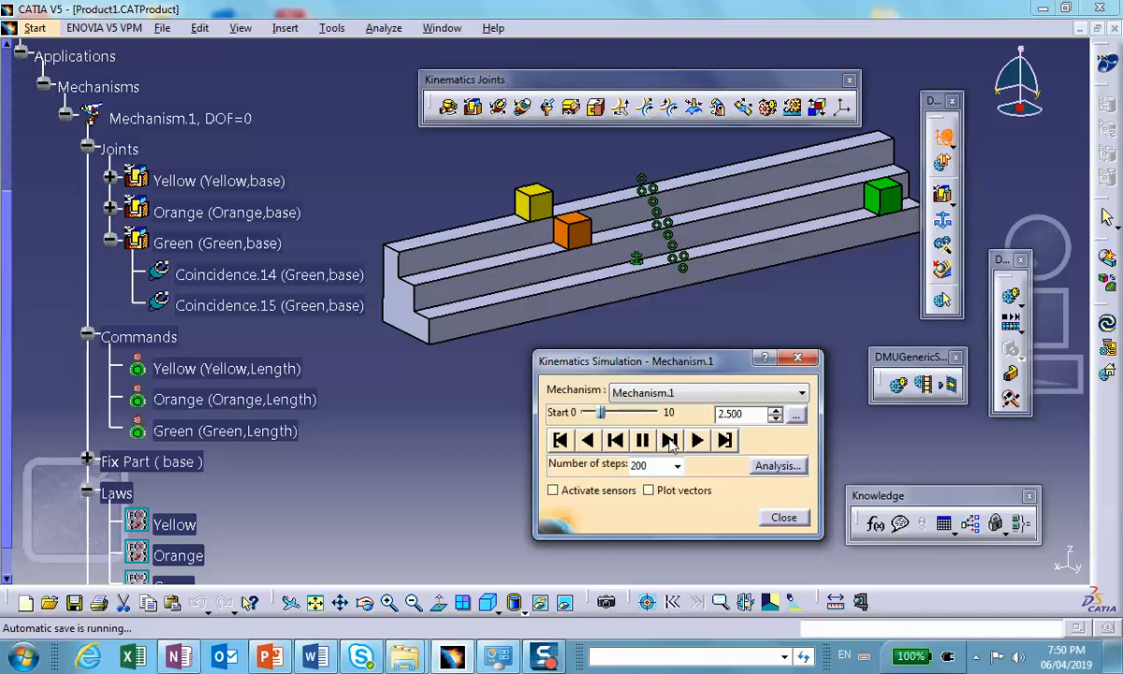
Step: Recheck the displacement profiles in PowerPoint, return to CATIA, and advance the simulation step by step to 3.1 s
{"action": "left_click", "coordinate": [267, 659]}
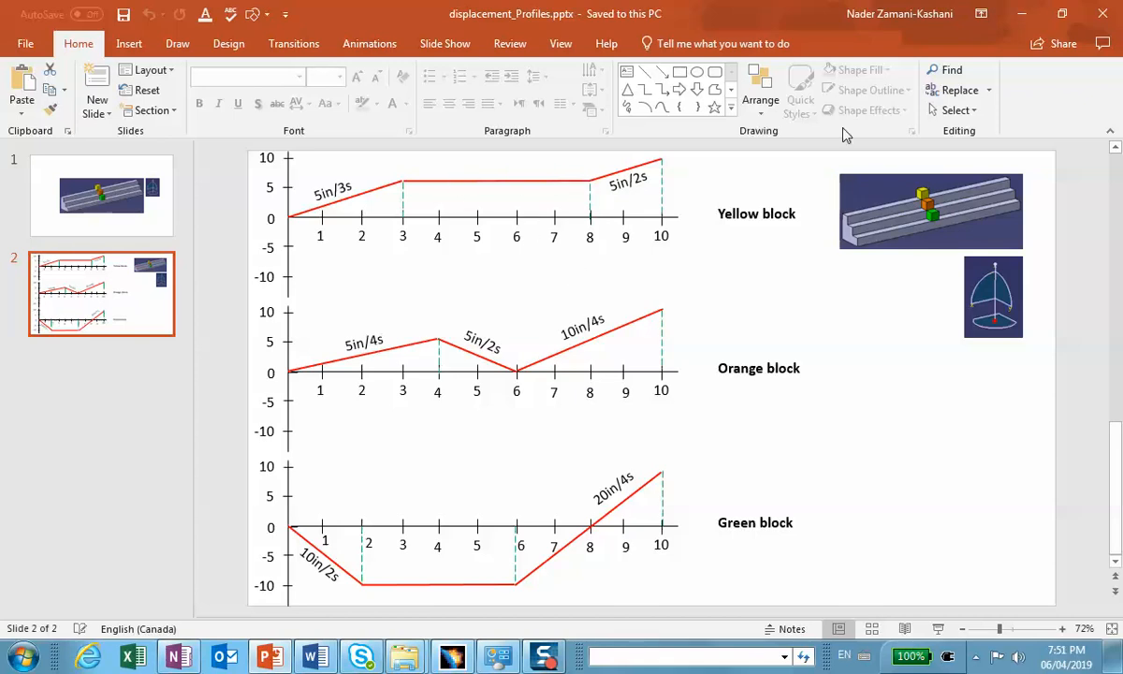
{"action": "left_click", "coordinate": [1022, 13]}
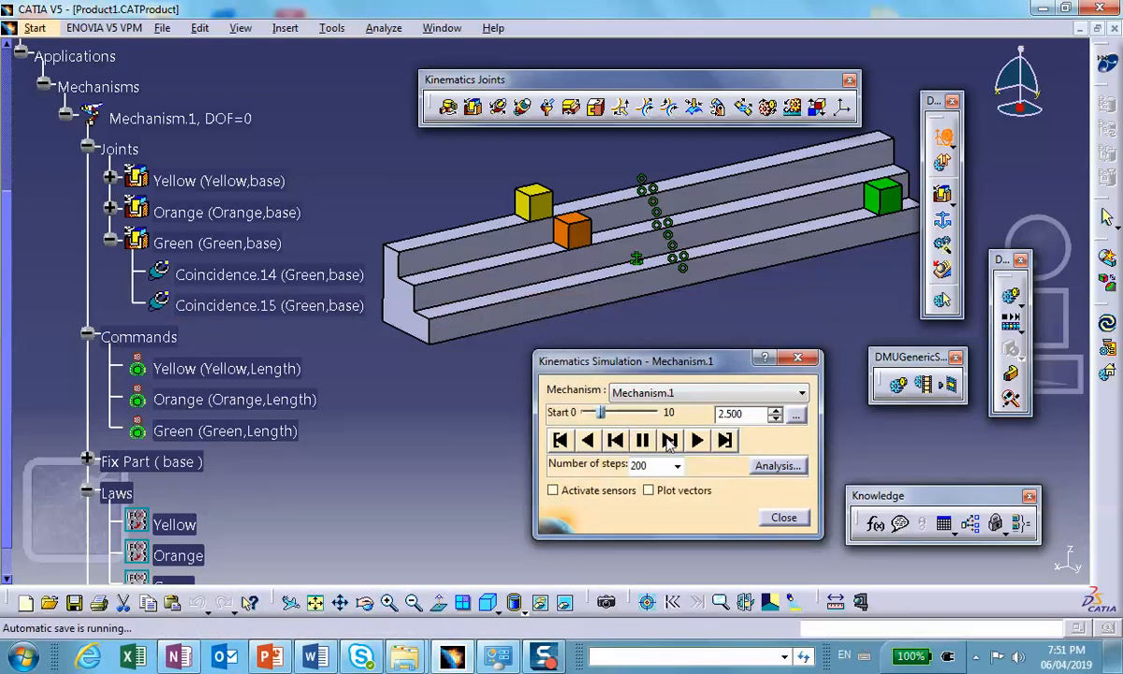
{"action": "left_click", "coordinate": [669, 440]}
{"action": "left_click", "coordinate": [670, 440]}
{"action": "left_click", "coordinate": [669, 440]}
{"action": "left_click", "coordinate": [669, 440]}
{"action": "left_click", "coordinate": [670, 440]}
{"action": "left_click", "coordinate": [669, 440]}
{"action": "left_click", "coordinate": [670, 440]}
{"action": "left_click", "coordinate": [669, 440]}
{"action": "left_click", "coordinate": [670, 440]}
{"action": "left_click", "coordinate": [670, 440]}
{"action": "left_click", "coordinate": [669, 440]}
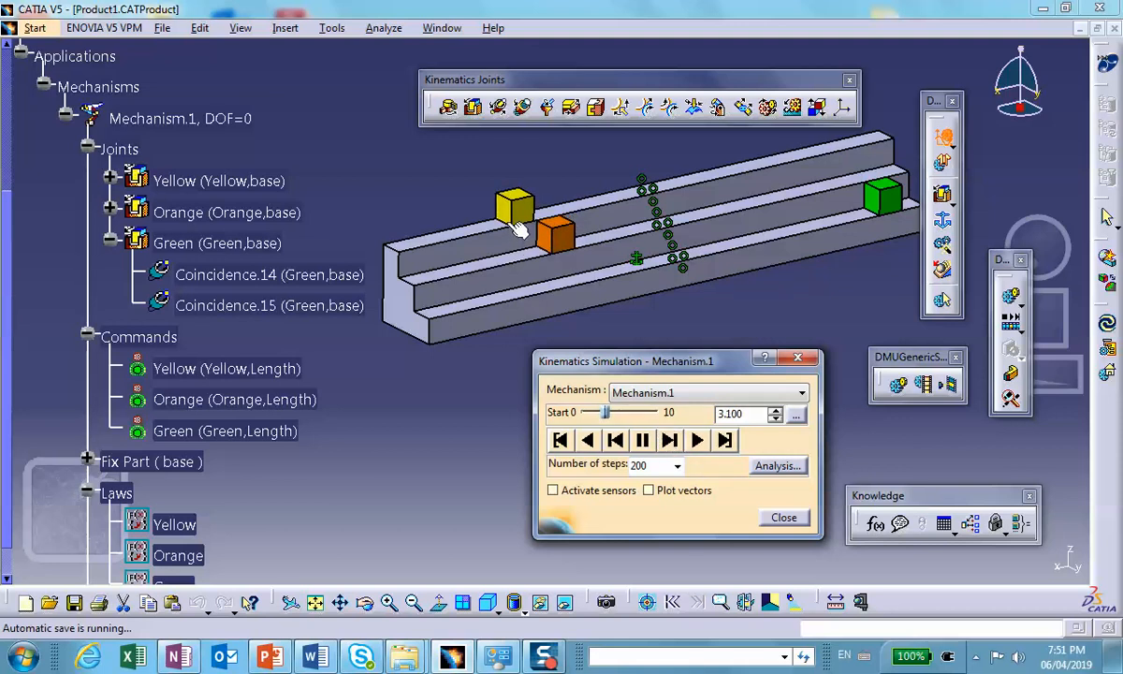
Step: Compare the cubes' motion with the PowerPoint displacement profiles, return to CATIA, and advance the simulation step by step past 3.5 s
{"action": "left_click", "coordinate": [269, 656]}
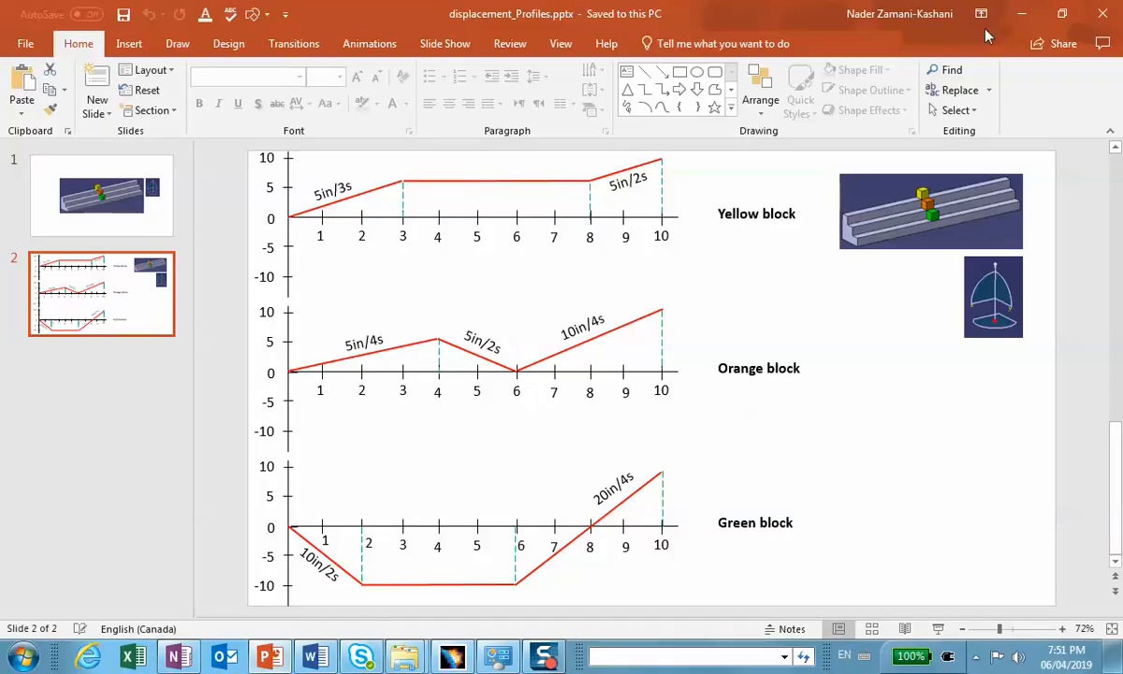
{"action": "left_click", "coordinate": [1022, 14]}
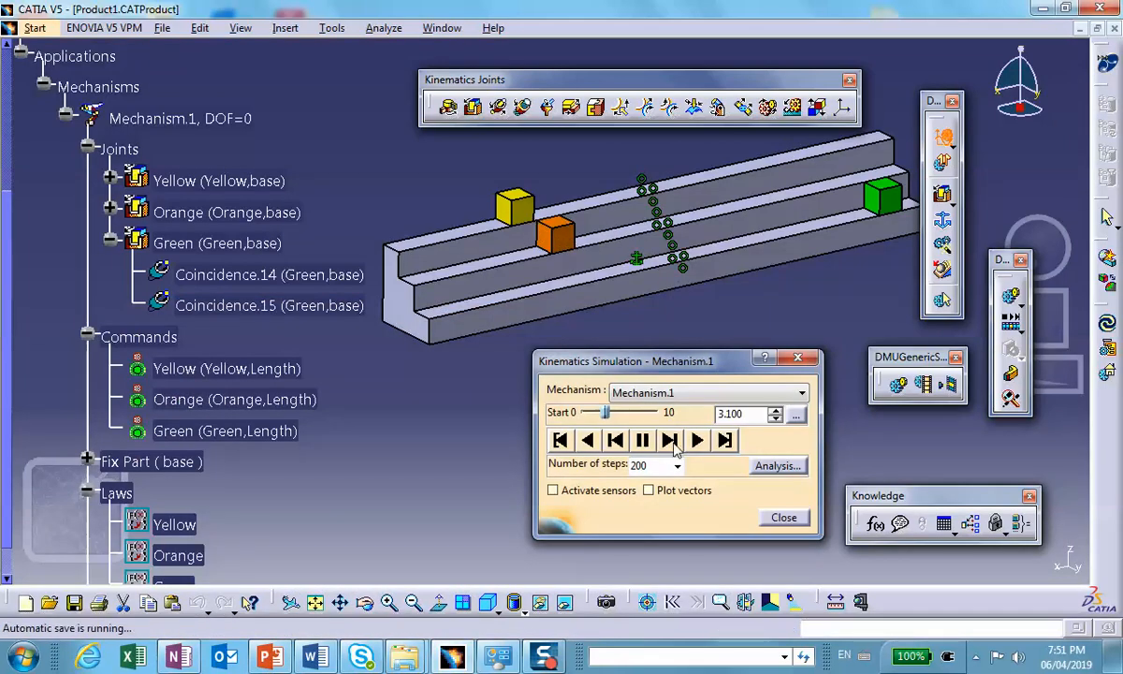
{"action": "left_click", "coordinate": [669, 441]}
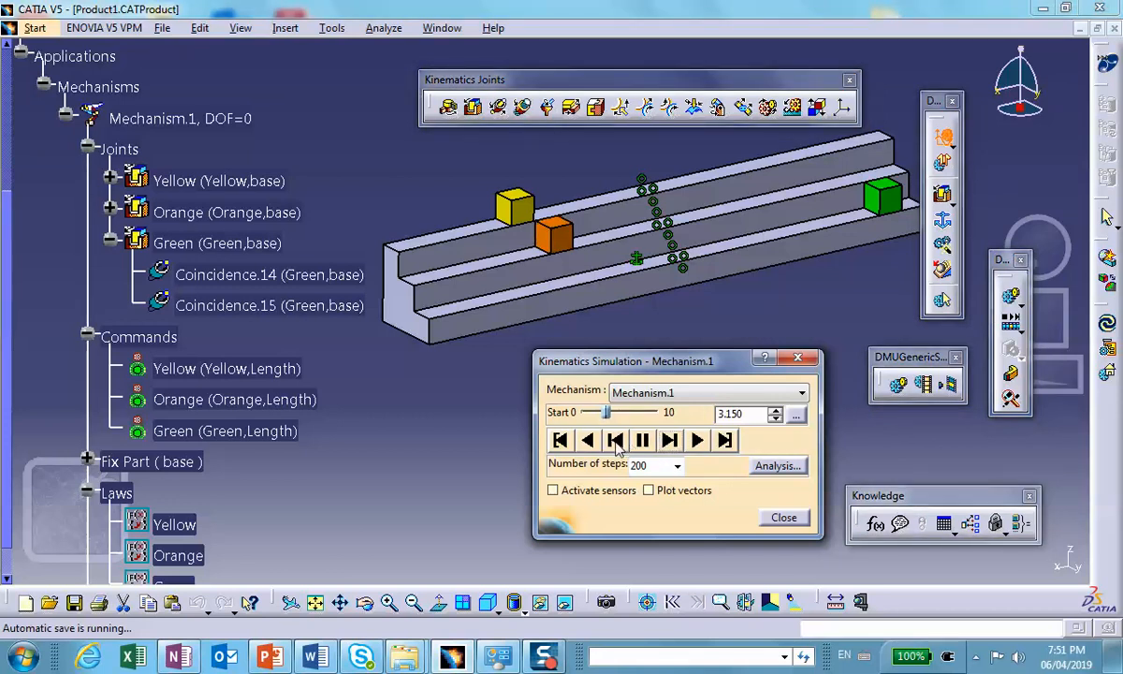
{"action": "left_click", "coordinate": [669, 440]}
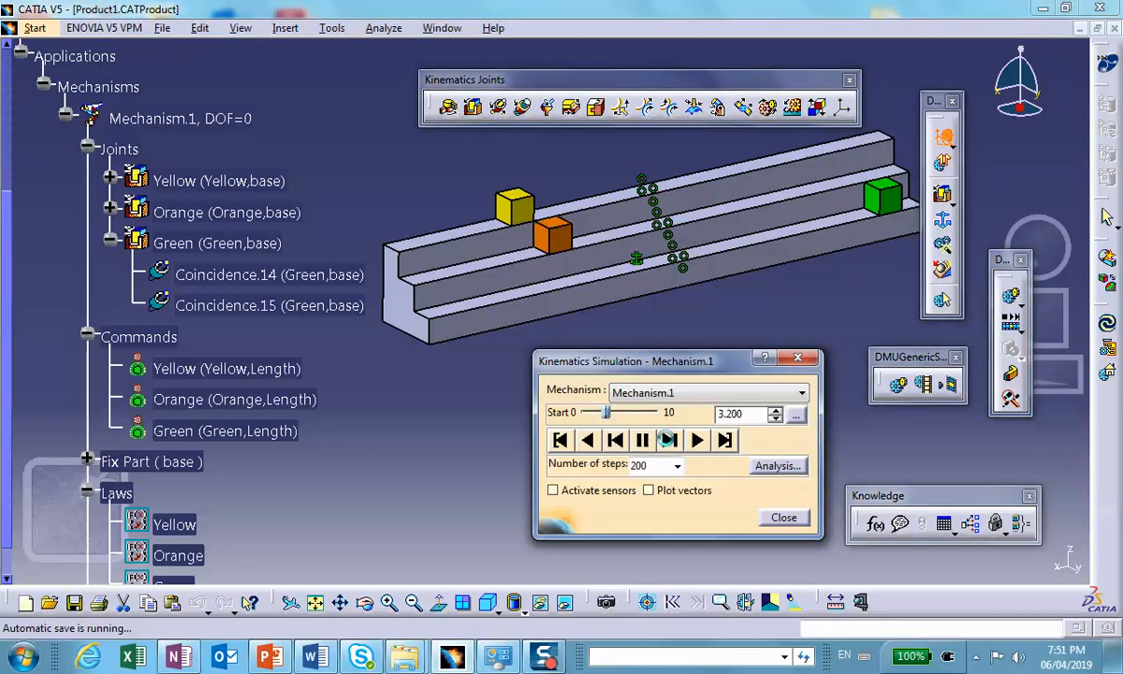
{"action": "left_click", "coordinate": [667, 440]}
{"action": "left_click", "coordinate": [668, 440]}
{"action": "left_click", "coordinate": [667, 440]}
{"action": "left_click", "coordinate": [667, 440]}
{"action": "left_click", "coordinate": [668, 440]}
{"action": "left_click", "coordinate": [668, 439]}
{"action": "left_click", "coordinate": [668, 440]}
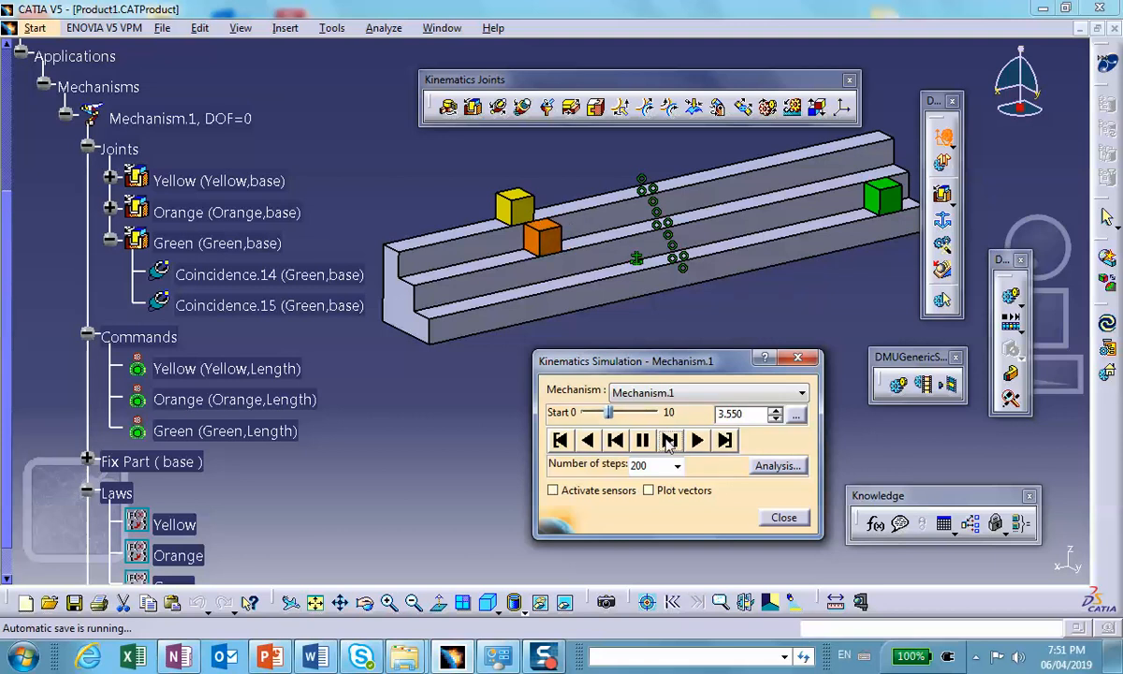
{"action": "left_click", "coordinate": [667, 440]}
{"action": "left_click", "coordinate": [667, 440]}
{"action": "left_click", "coordinate": [667, 440]}
{"action": "left_click", "coordinate": [668, 440]}
{"action": "left_click", "coordinate": [668, 439]}
{"action": "left_click", "coordinate": [667, 440]}
{"action": "left_click", "coordinate": [668, 440]}
Step: Move the simulation back step by step to the 3 s mark to examine the yellow cube around its profile change
{"action": "left_click", "coordinate": [615, 440]}
{"action": "left_click", "coordinate": [615, 440]}
{"action": "left_click", "coordinate": [615, 440]}
{"action": "left_click", "coordinate": [615, 440]}
{"action": "left_click", "coordinate": [615, 440]}
{"action": "left_click", "coordinate": [615, 440]}
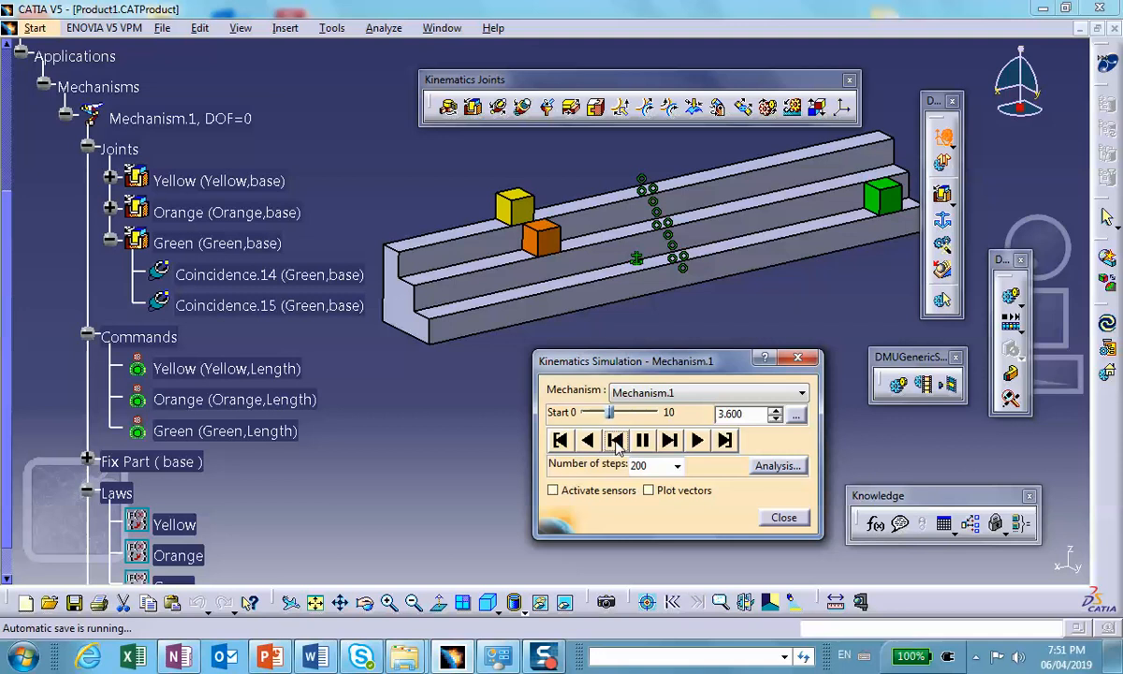
{"action": "left_click", "coordinate": [615, 440]}
{"action": "left_click", "coordinate": [615, 440]}
{"action": "left_click", "coordinate": [615, 439]}
{"action": "left_click", "coordinate": [614, 440]}
{"action": "left_click", "coordinate": [615, 440]}
{"action": "left_click", "coordinate": [615, 440]}
{"action": "left_click", "coordinate": [615, 440]}
{"action": "left_click", "coordinate": [615, 440]}
{"action": "left_click", "coordinate": [615, 440]}
{"action": "left_click", "coordinate": [615, 440]}
{"action": "left_click", "coordinate": [615, 440]}
{"action": "left_click", "coordinate": [615, 440]}
{"action": "left_click", "coordinate": [615, 440]}
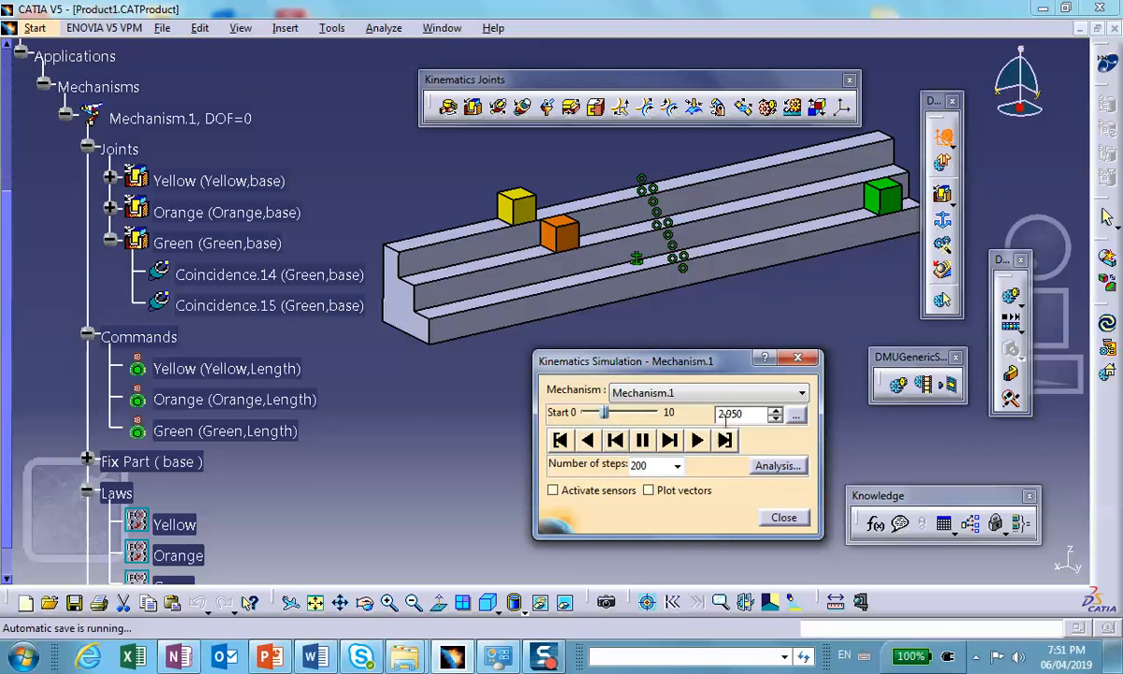
{"action": "left_click", "coordinate": [669, 440]}
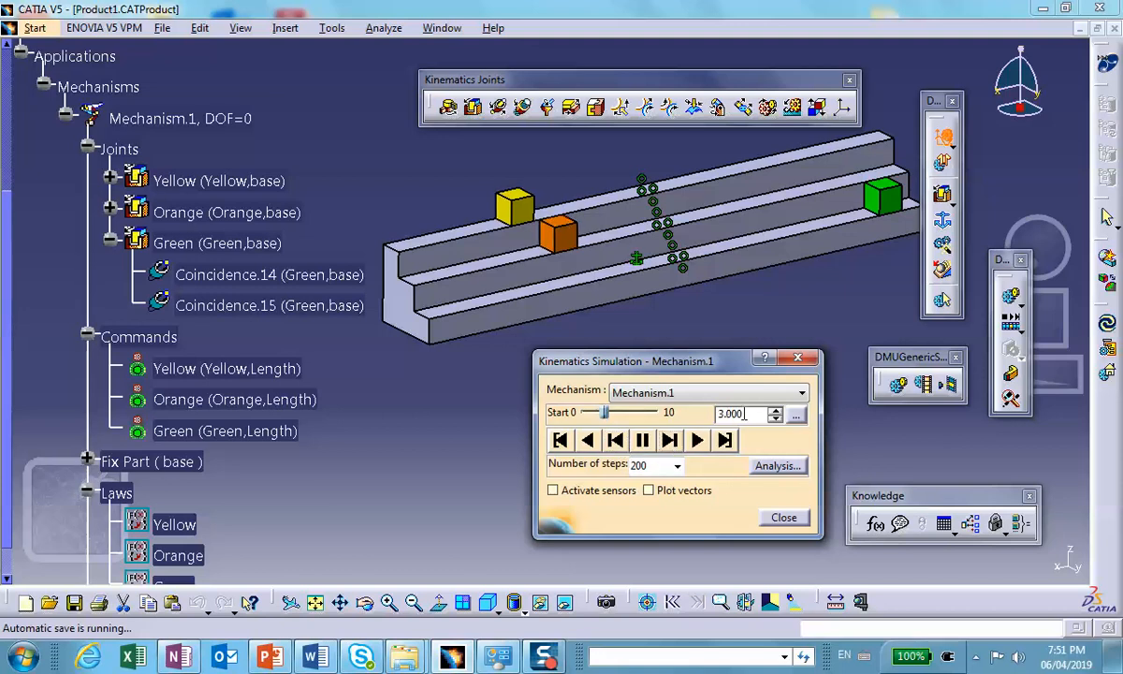